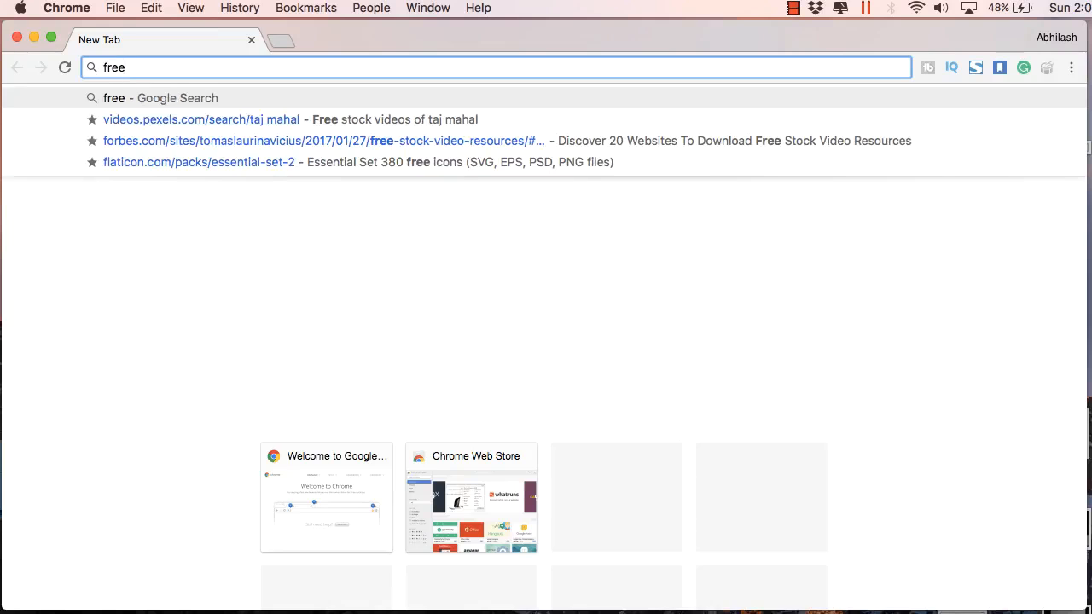
Search Google for 'freenom' from the Chrome address bar
{"action": "type", "text": "nom"}
{"action": "key", "text": "Return"}
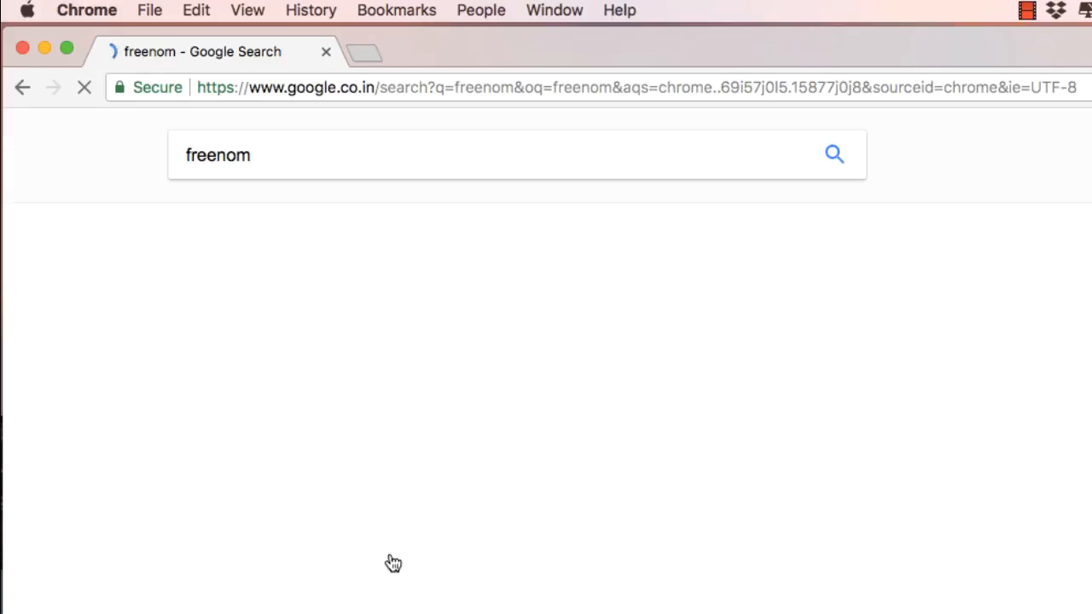
On Freenom, look up 'makdi' and add the free makdi.ga domain to the cart
{"action": "left_click", "coordinate": [345, 315]}
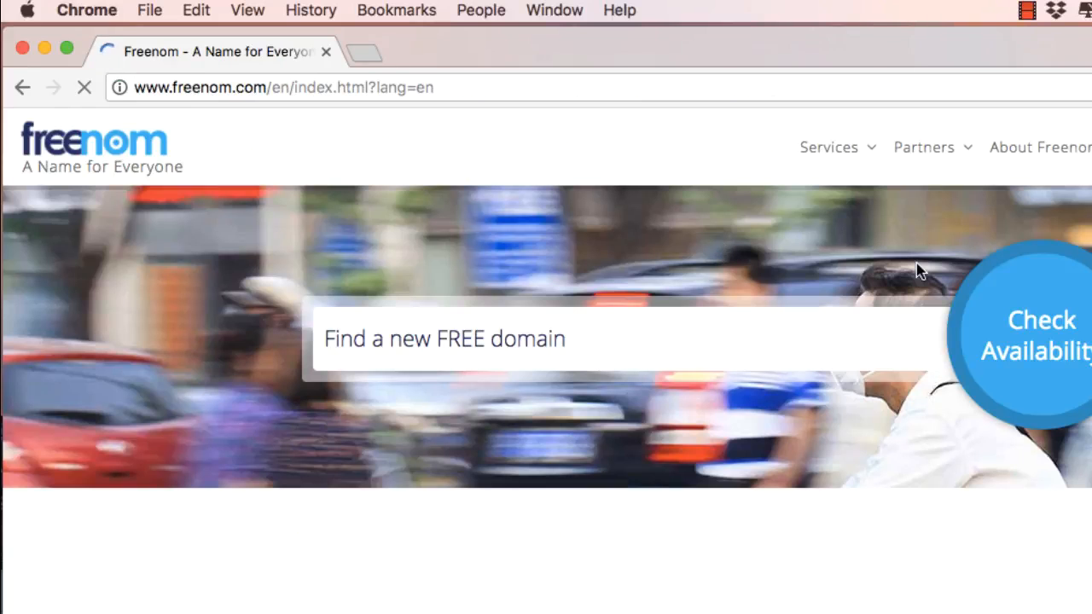
{"action": "left_click", "coordinate": [779, 329]}
{"action": "type", "text": "makdi"}
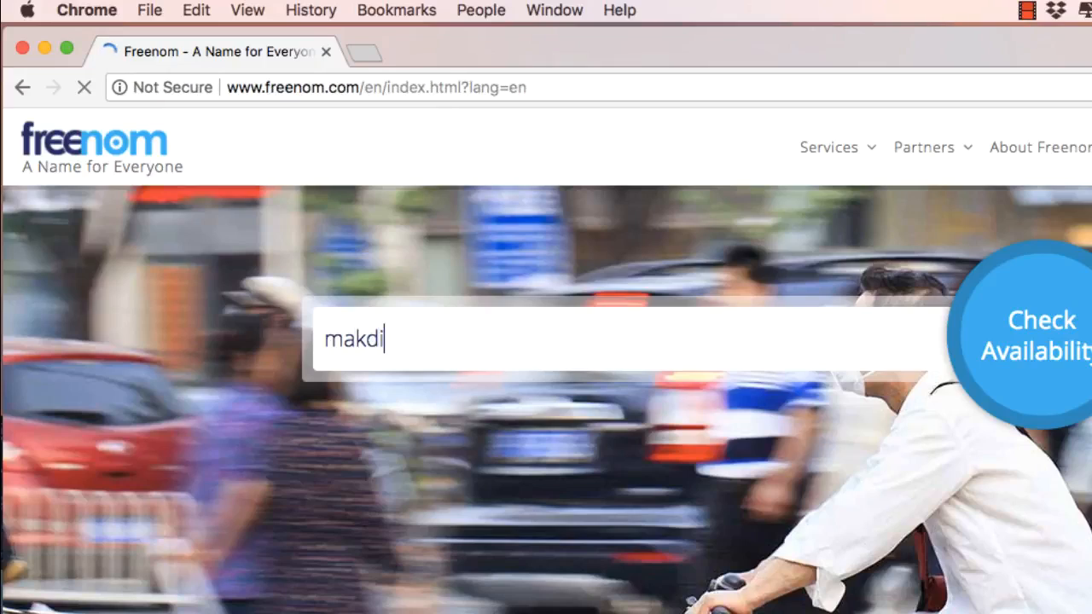
{"action": "left_click", "coordinate": [1029, 326]}
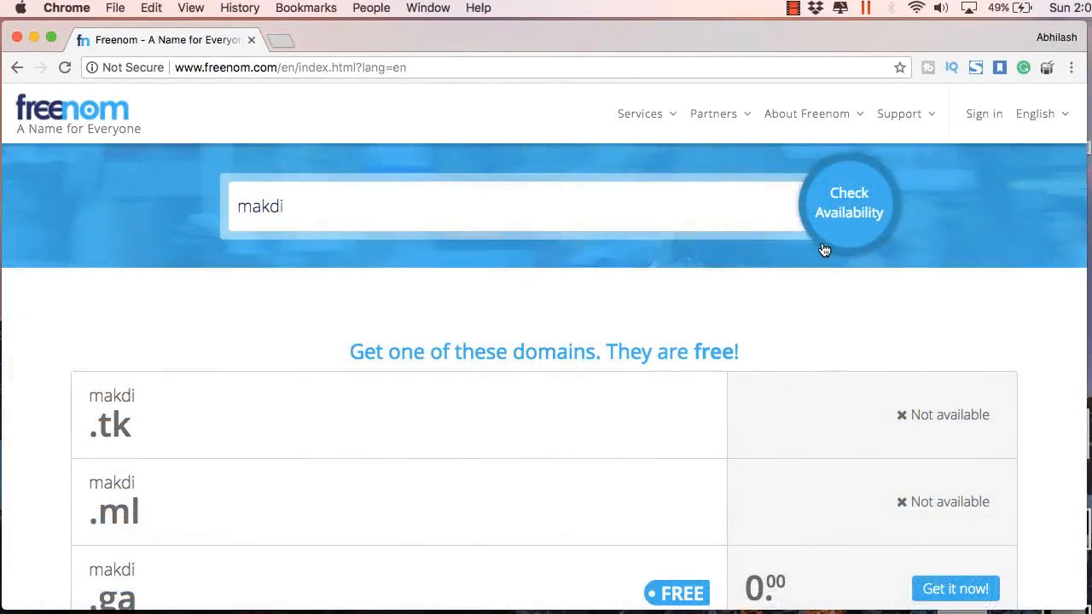
{"action": "scroll", "coordinate": [845, 323], "scroll_direction": "down", "scroll_amount": 5}
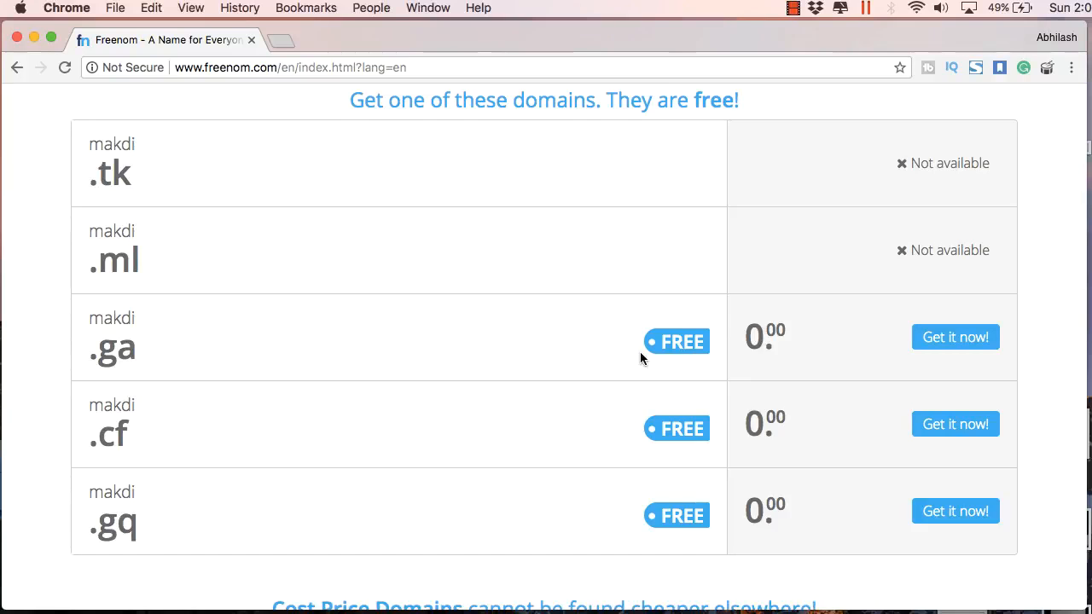
{"action": "left_click", "coordinate": [941, 340]}
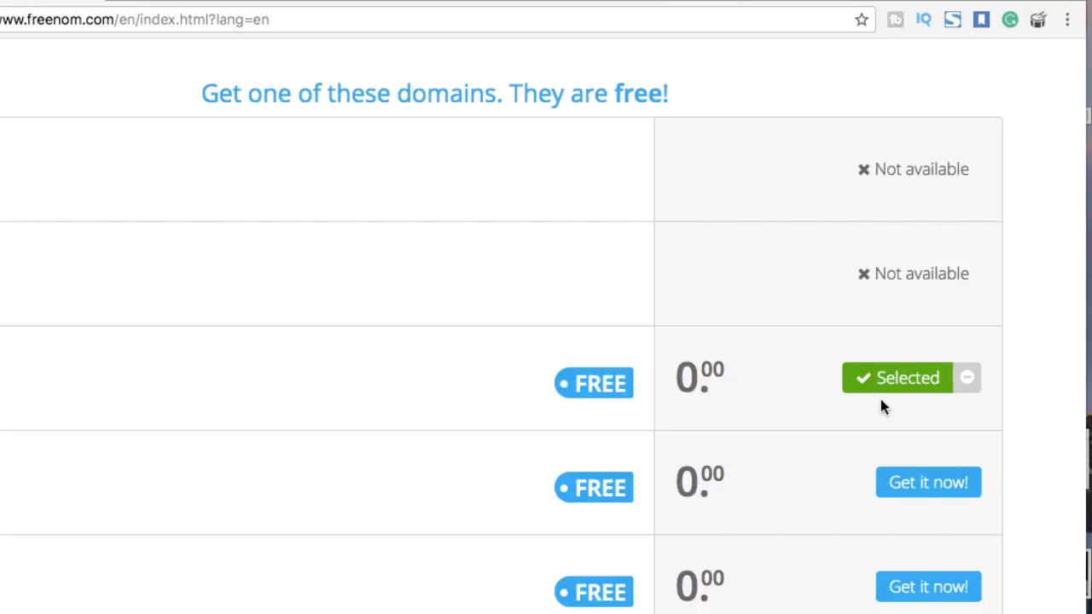
Check out with the 12 Months @ FREE period and continue to review
{"action": "scroll", "coordinate": [921, 388], "scroll_direction": "up", "scroll_amount": 5}
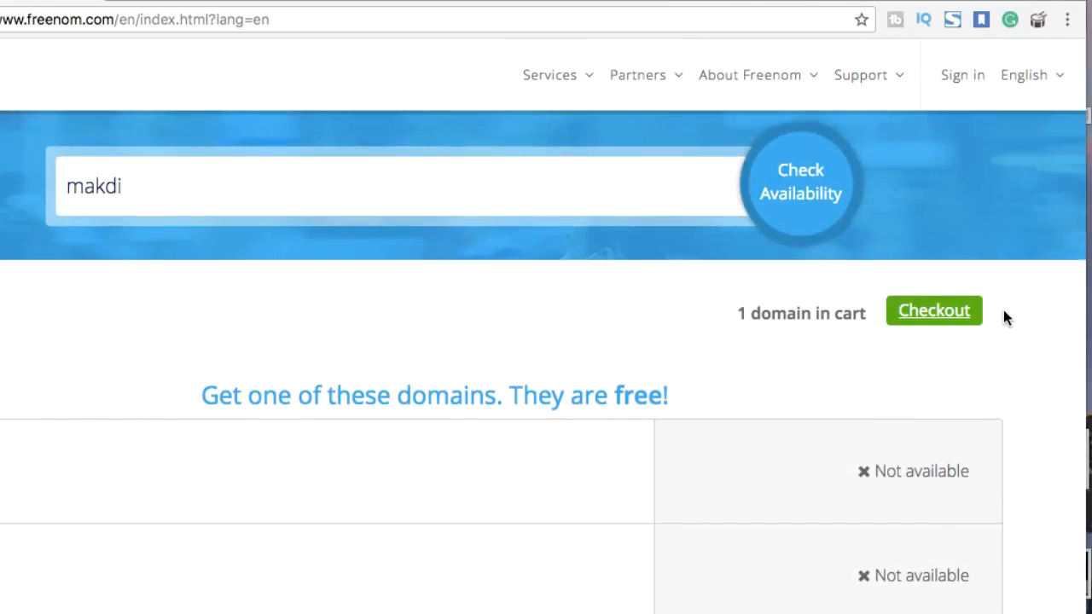
{"action": "left_click", "coordinate": [929, 324]}
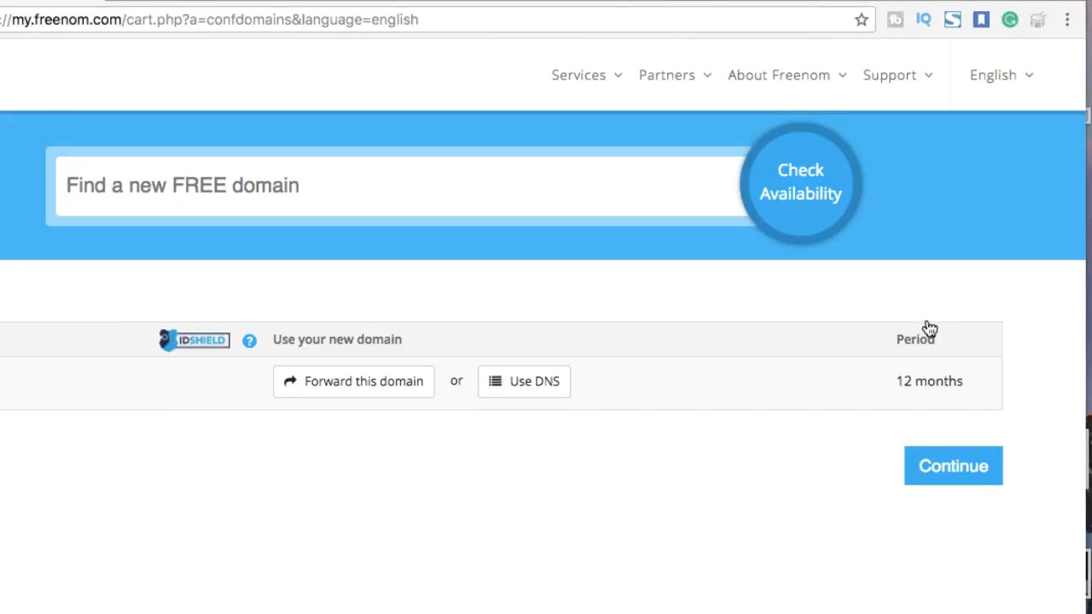
{"action": "left_click", "coordinate": [973, 381]}
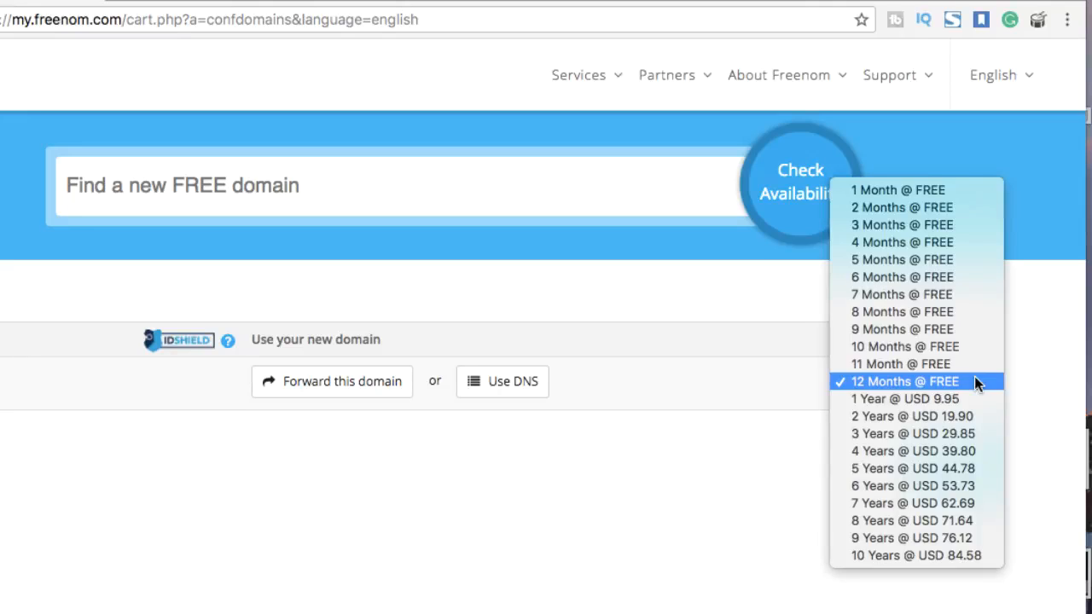
{"action": "left_click", "coordinate": [953, 384]}
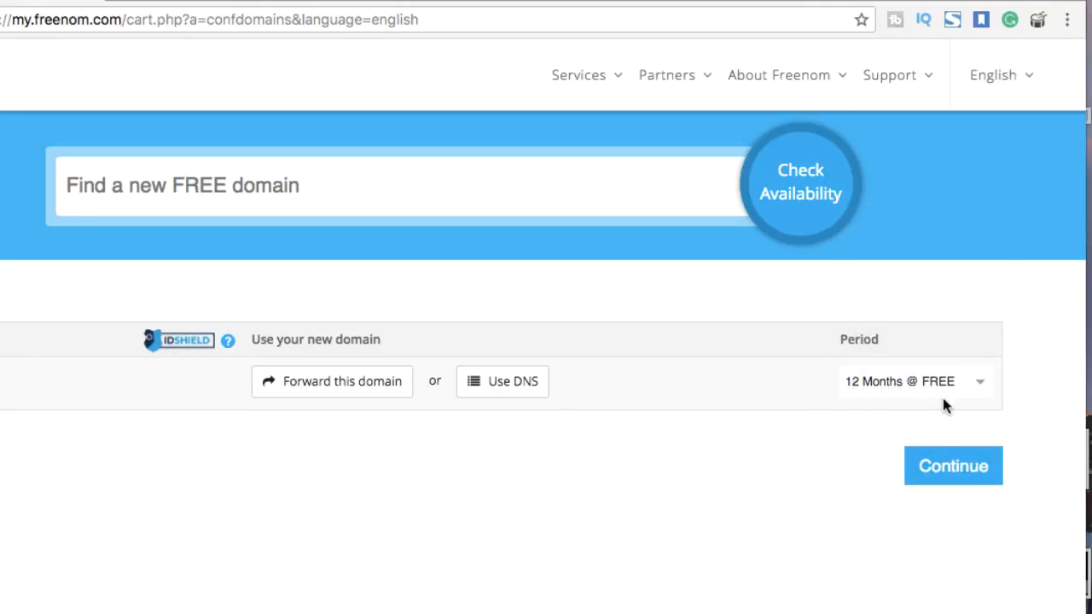
{"action": "left_click", "coordinate": [944, 472]}
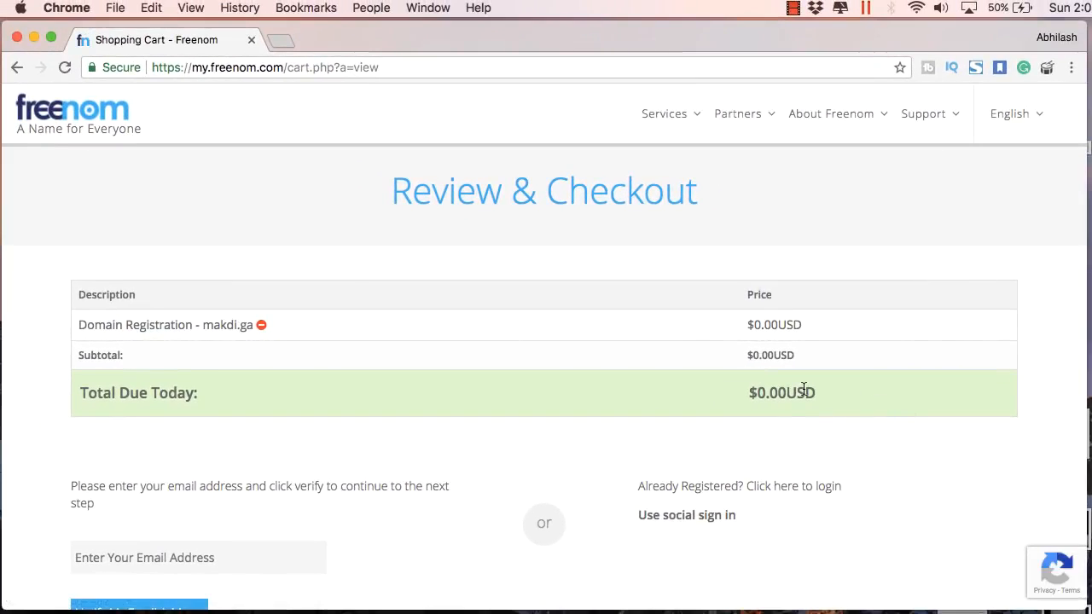
Enter the e-mail address and request e-mail verification
{"action": "scroll", "coordinate": [786, 406], "scroll_direction": "down", "scroll_amount": 2}
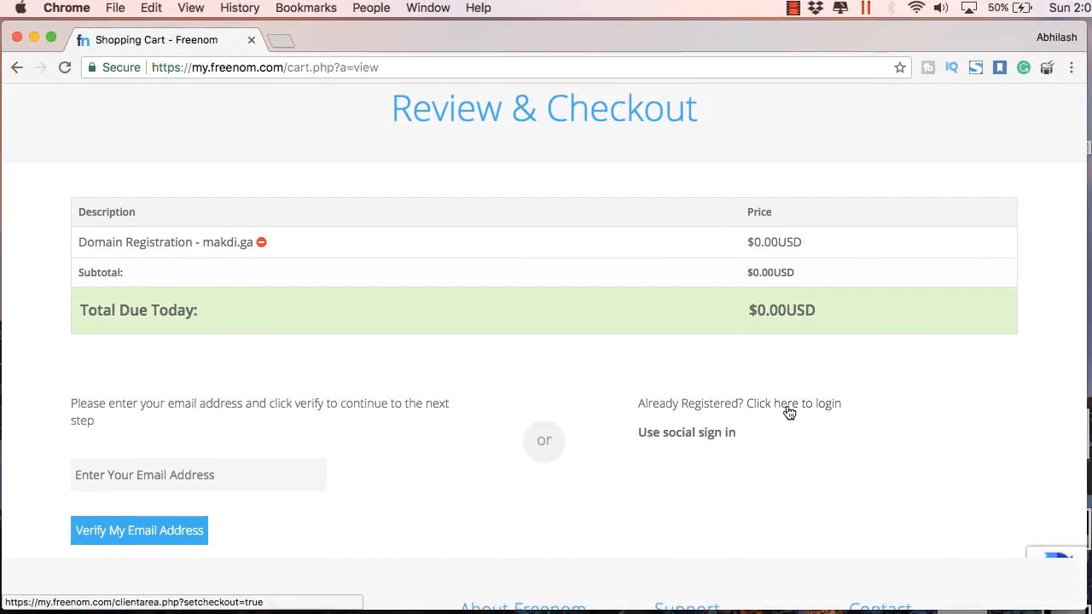
{"action": "scroll", "coordinate": [787, 408], "scroll_direction": "down", "scroll_amount": 2}
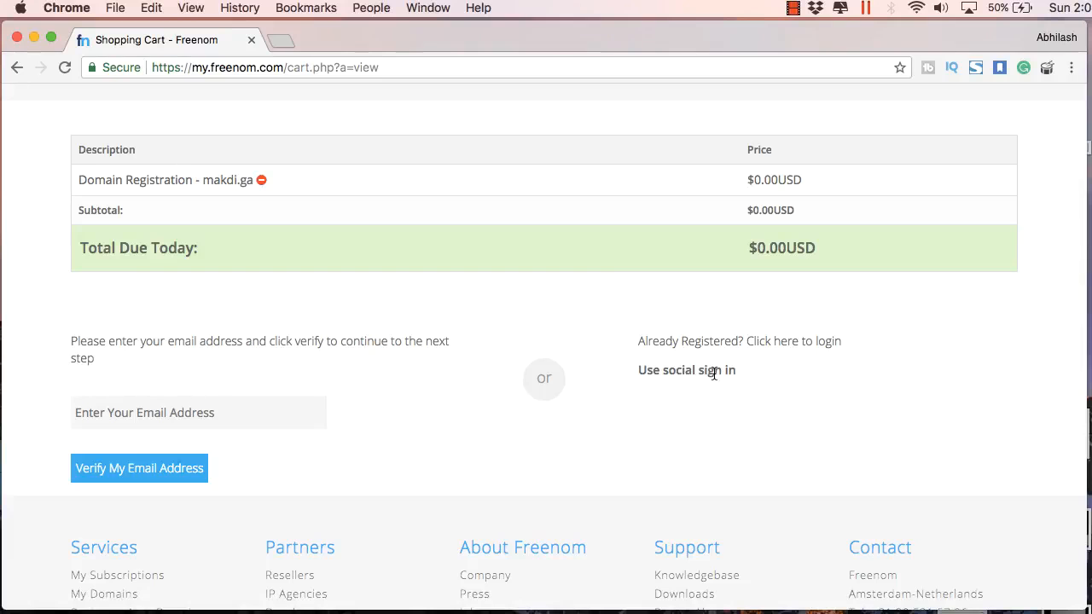
{"action": "scroll", "coordinate": [708, 372], "scroll_direction": "up", "scroll_amount": 3}
{"action": "scroll", "coordinate": [696, 370], "scroll_direction": "down", "scroll_amount": 3}
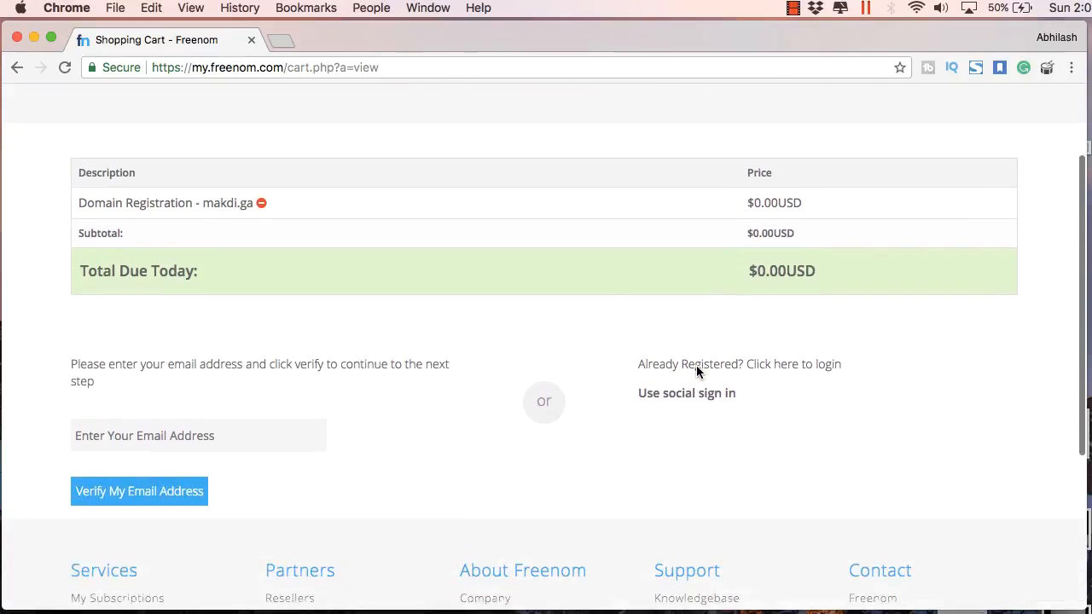
{"action": "scroll", "coordinate": [696, 365], "scroll_direction": "down", "scroll_amount": 1}
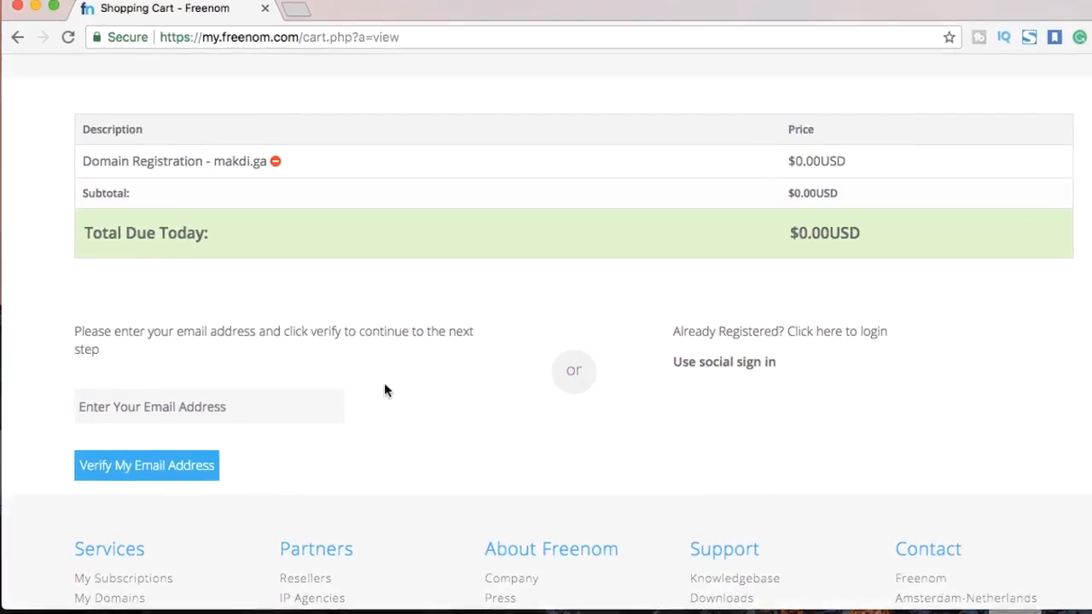
{"action": "left_click", "coordinate": [292, 406]}
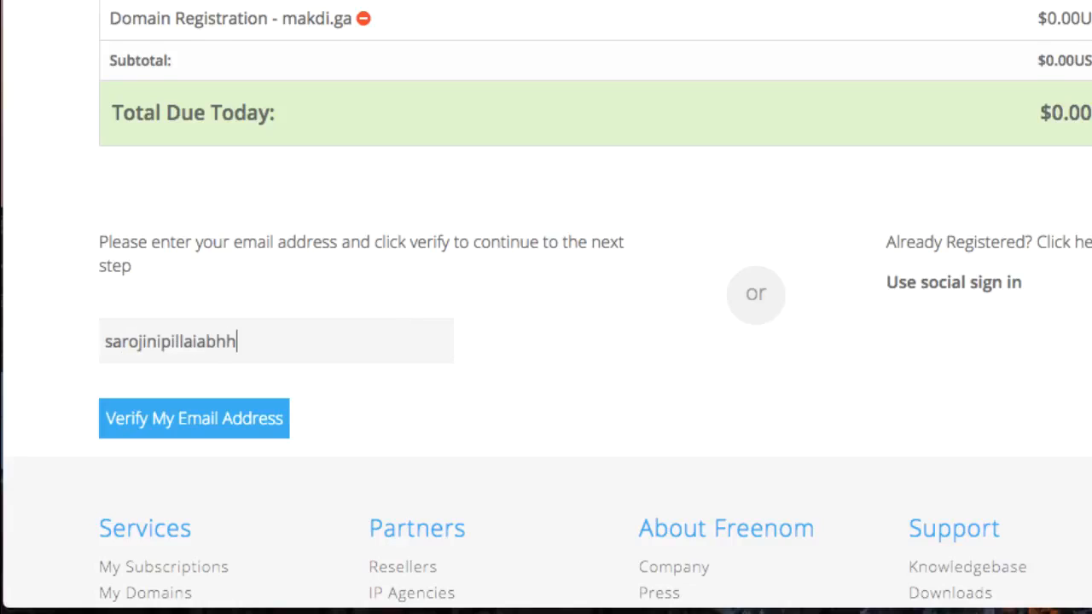
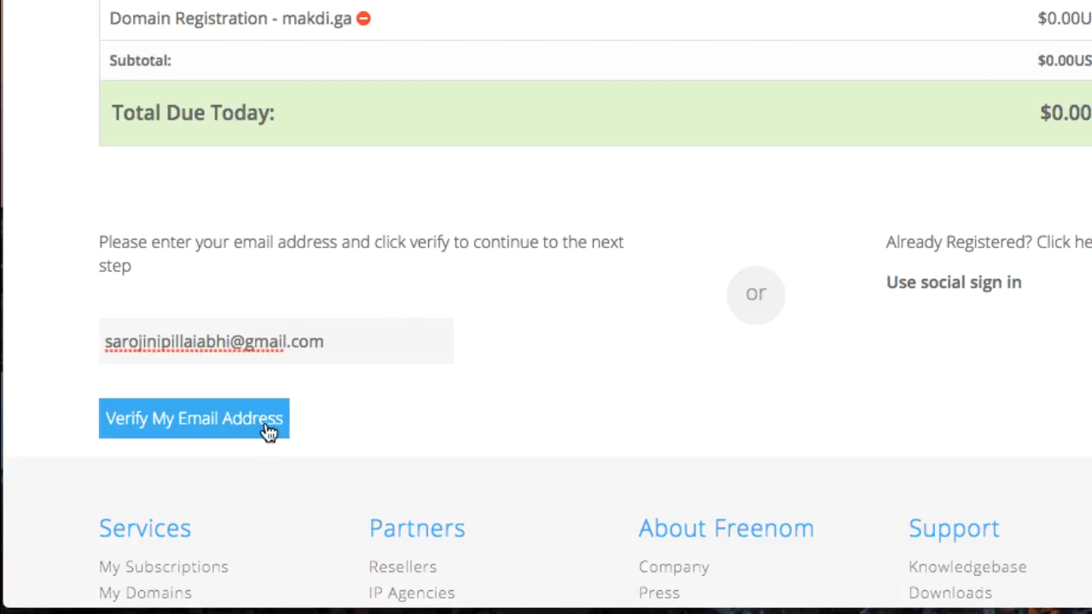
{"action": "left_click", "coordinate": [269, 431]}
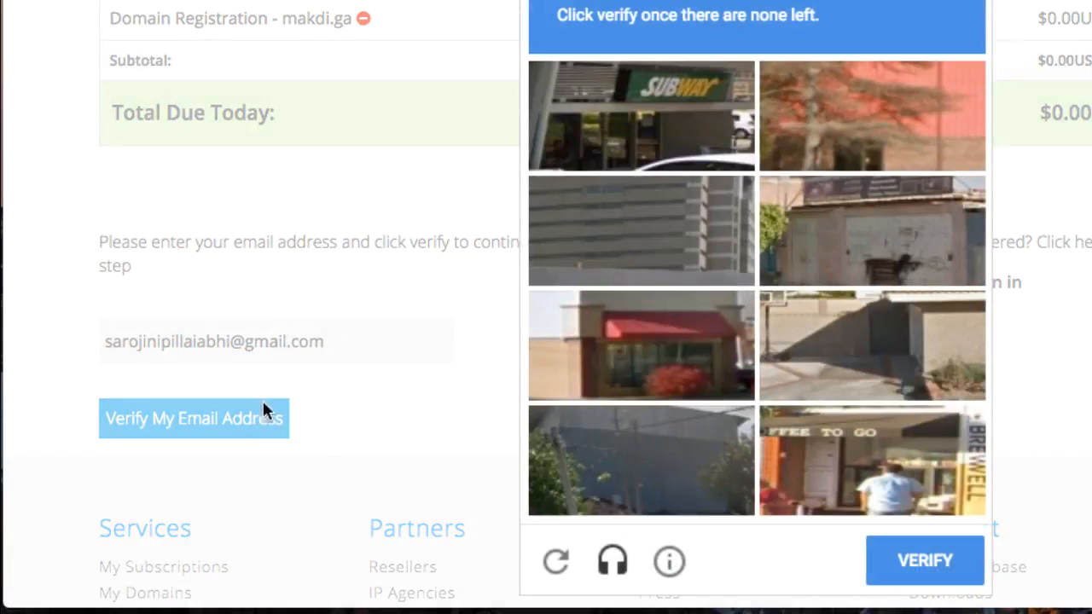
Solve the reCAPTCHA car-image challenge and confirm the 24-hour verification link was sent
{"action": "left_click", "coordinate": [700, 141]}
{"action": "left_click", "coordinate": [689, 312]}
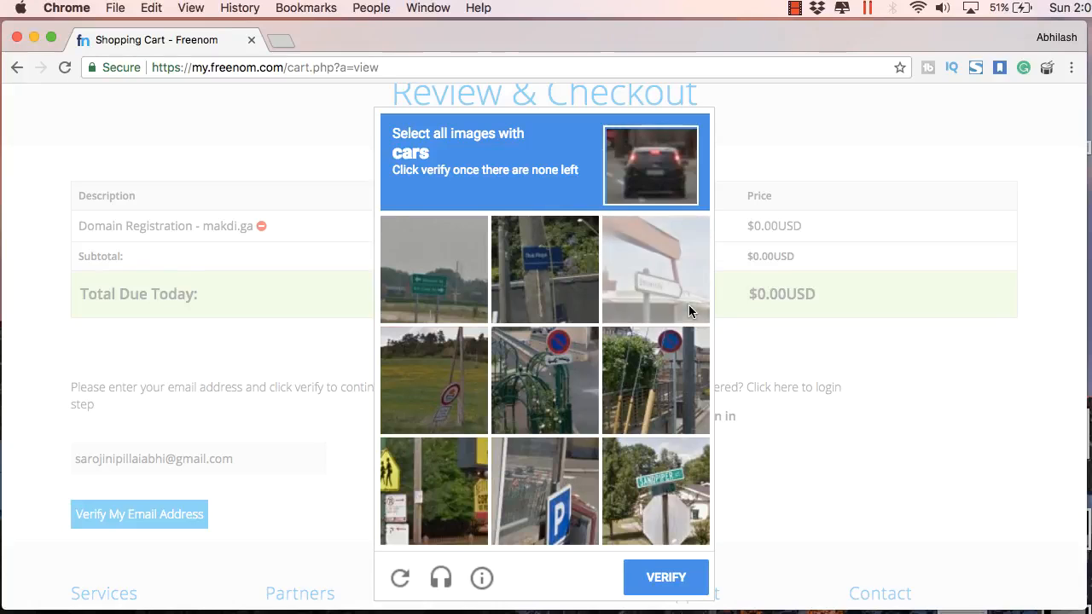
{"action": "left_click", "coordinate": [658, 569]}
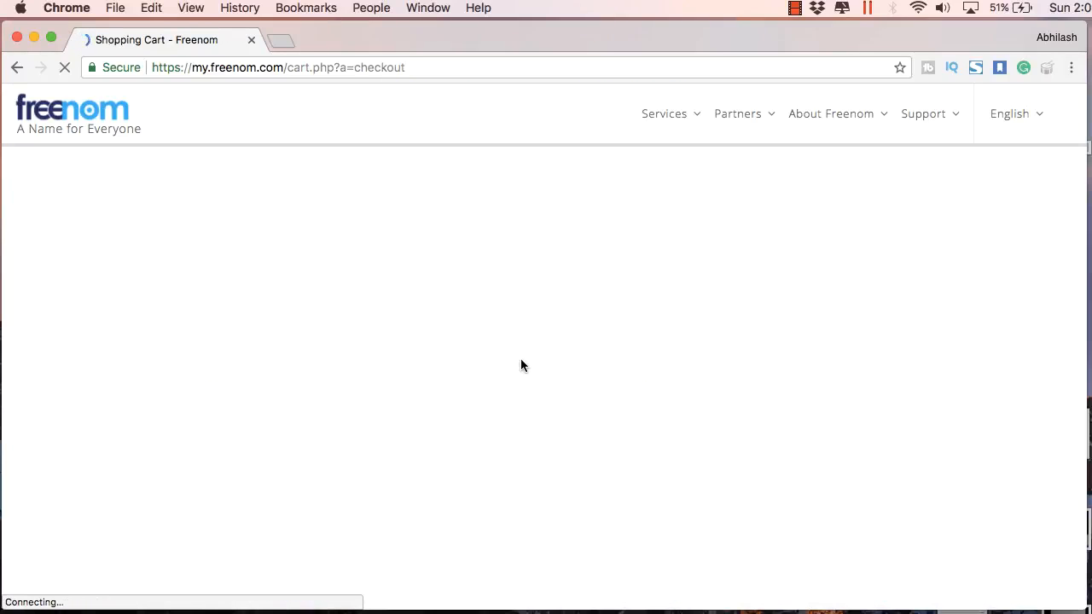
{"action": "scroll", "coordinate": [588, 421], "scroll_direction": "down", "scroll_amount": 2}
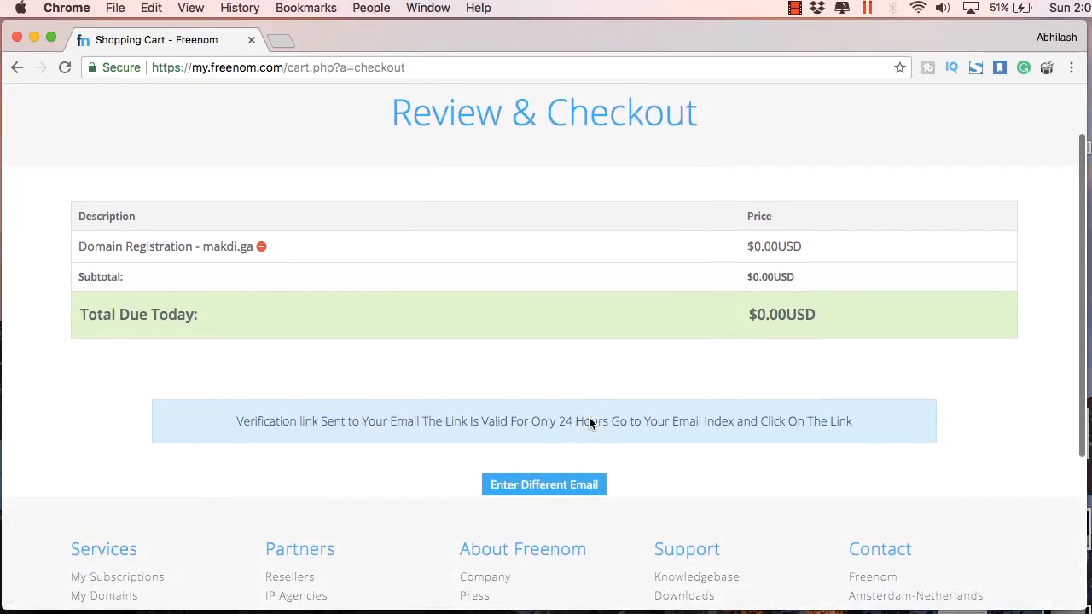
{"action": "scroll", "coordinate": [589, 424], "scroll_direction": "down", "scroll_amount": 1}
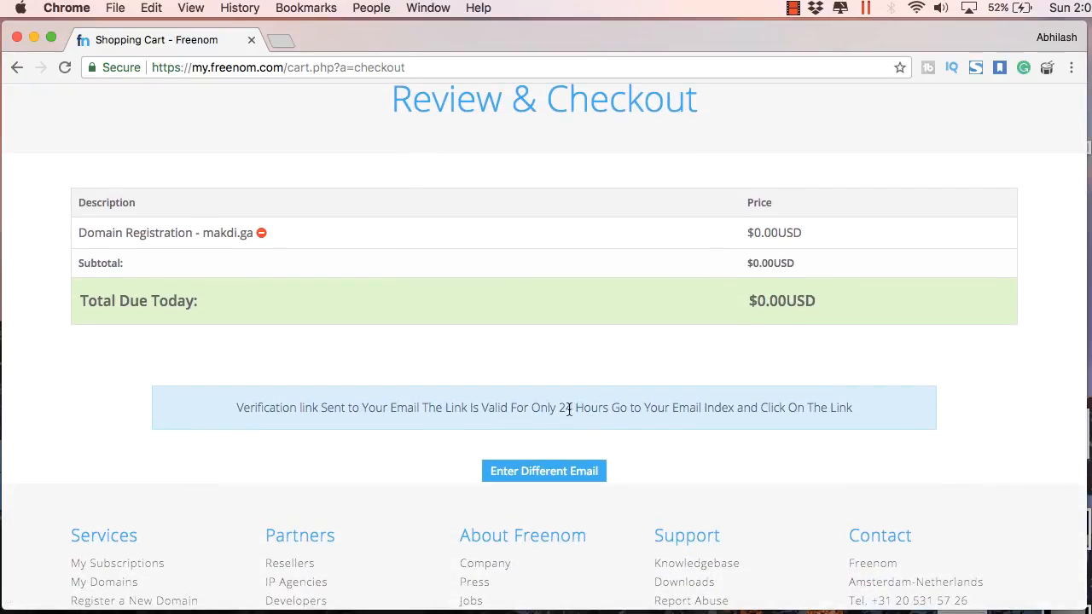
{"action": "left_click_drag", "start_coordinate": [819, 411], "coordinate": [386, 405]}
Load gmail.com in a new tab and enter the Google account e-mail
{"action": "left_click", "coordinate": [277, 42]}
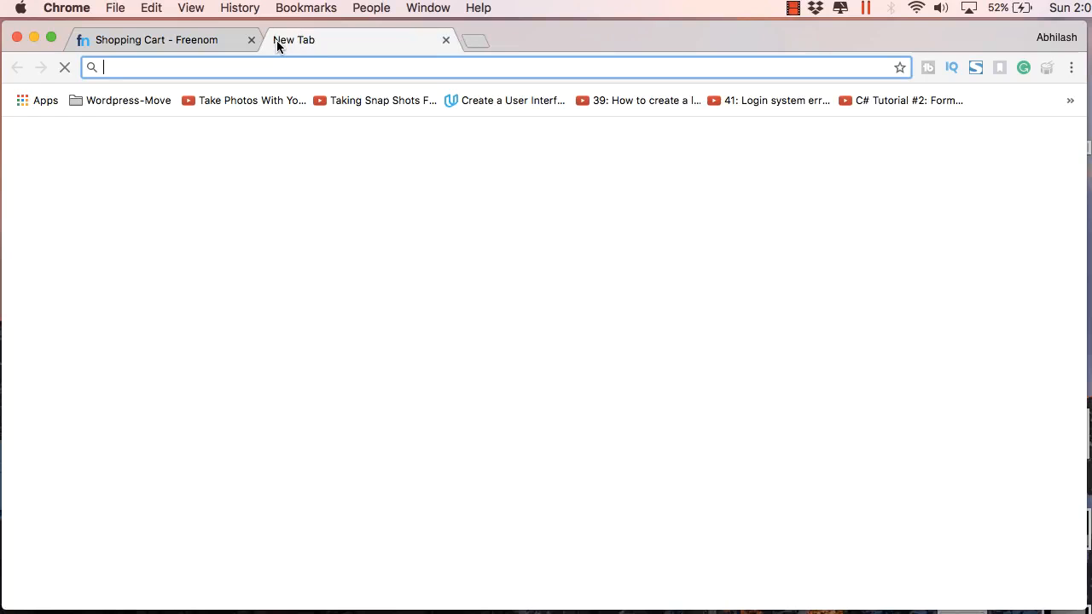
{"action": "type", "text": "gmail.com"}
{"action": "key", "text": "Return"}
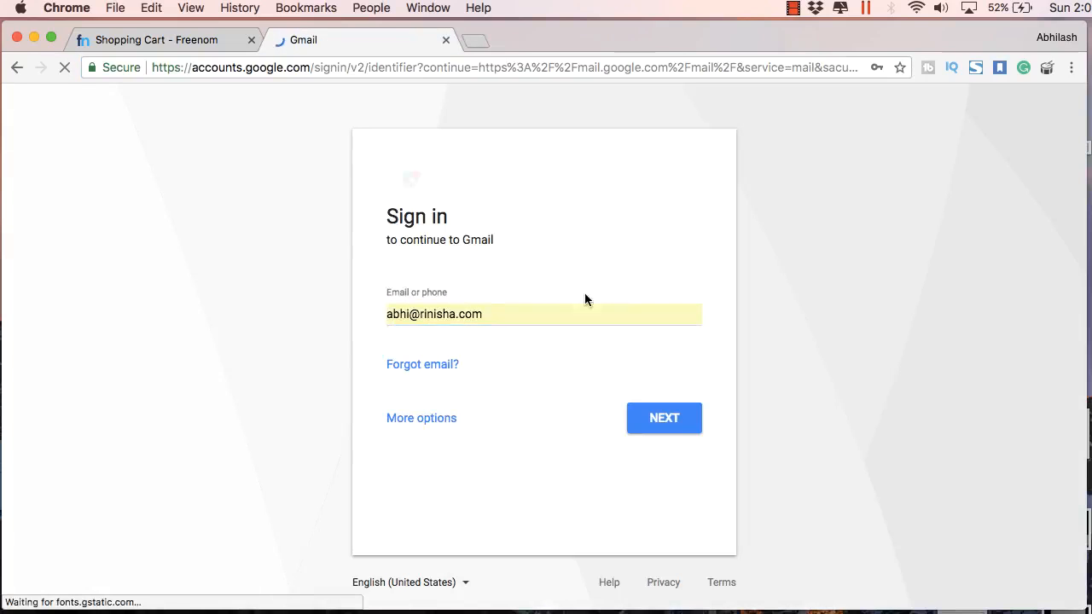
{"action": "left_click_drag", "start_coordinate": [484, 319], "coordinate": [256, 299]}
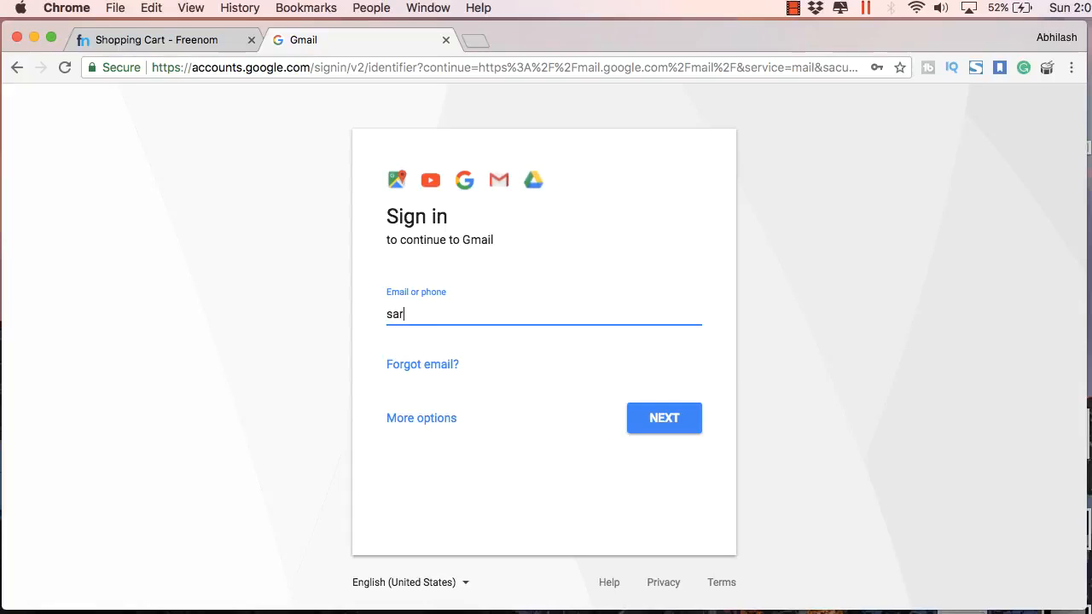
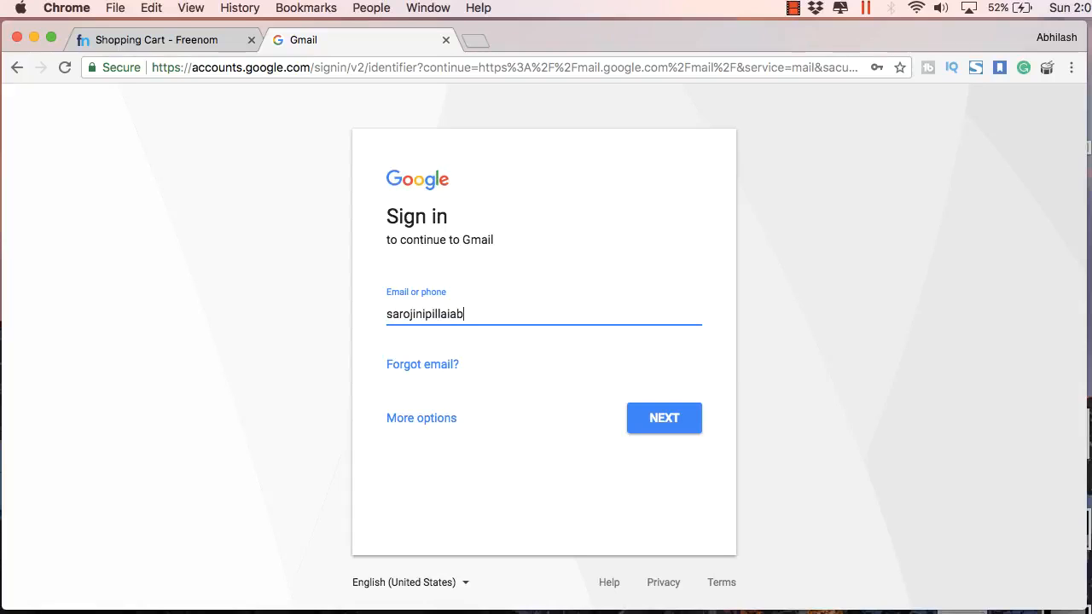
{"action": "key", "text": "Return"}
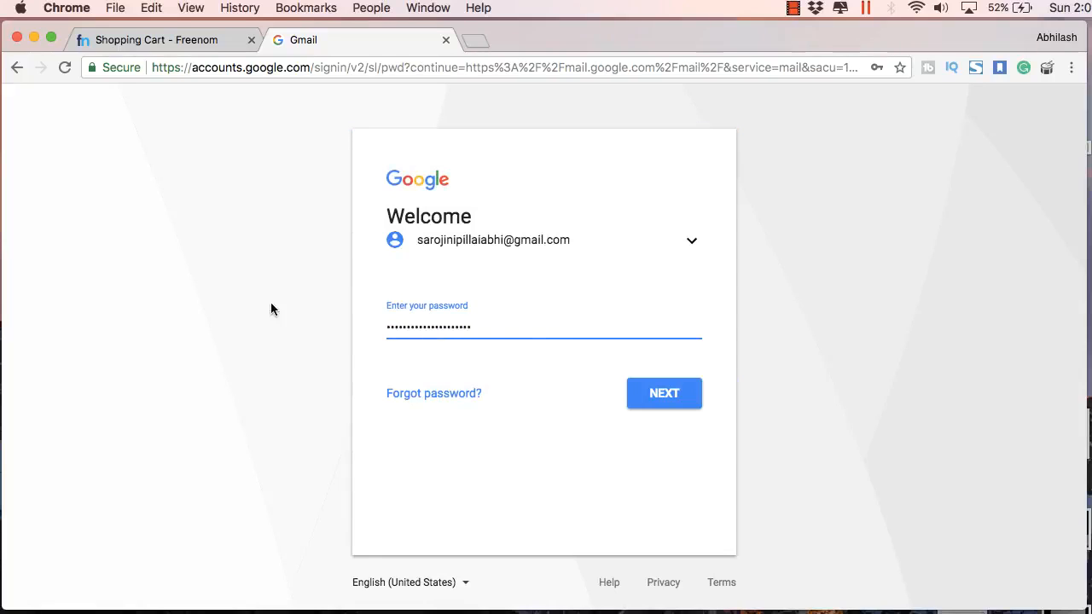
Sign in with the password and follow the link in Freenom's Email Verification message
{"action": "left_click_drag", "start_coordinate": [507, 329], "coordinate": [313, 333]}
{"action": "key", "text": "BackSpace"}
{"action": "type", "text": "•••"}
{"action": "key", "text": "Return"}
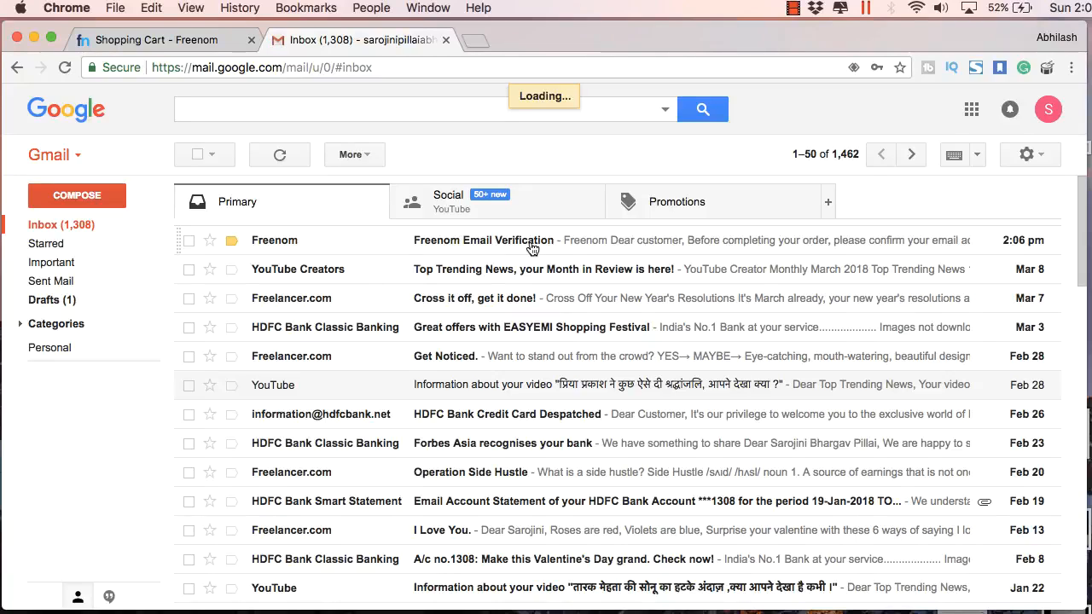
{"action": "left_click", "coordinate": [531, 245]}
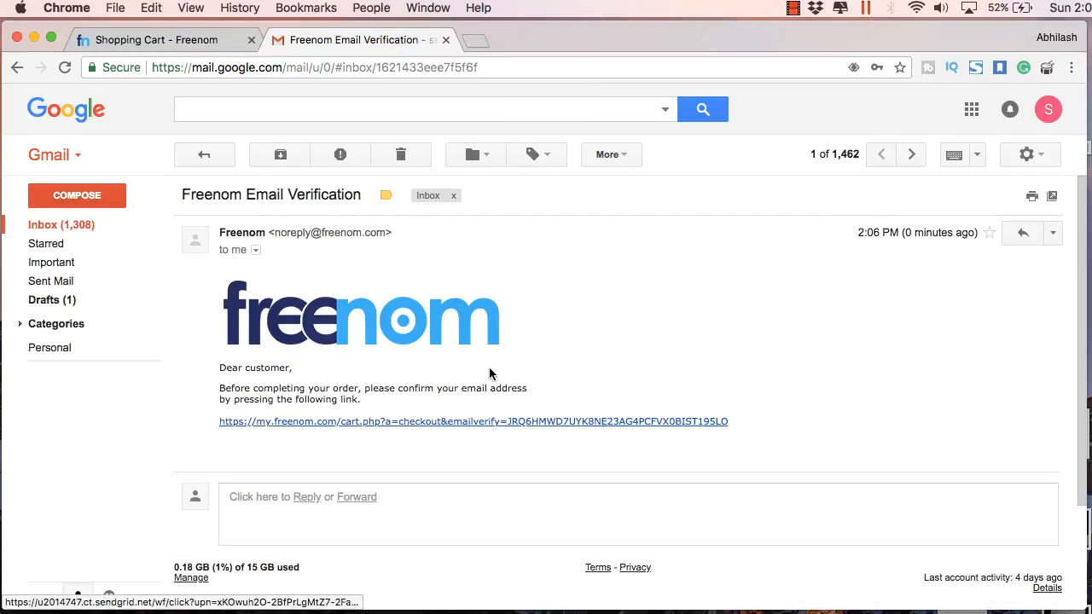
{"action": "left_click", "coordinate": [480, 421]}
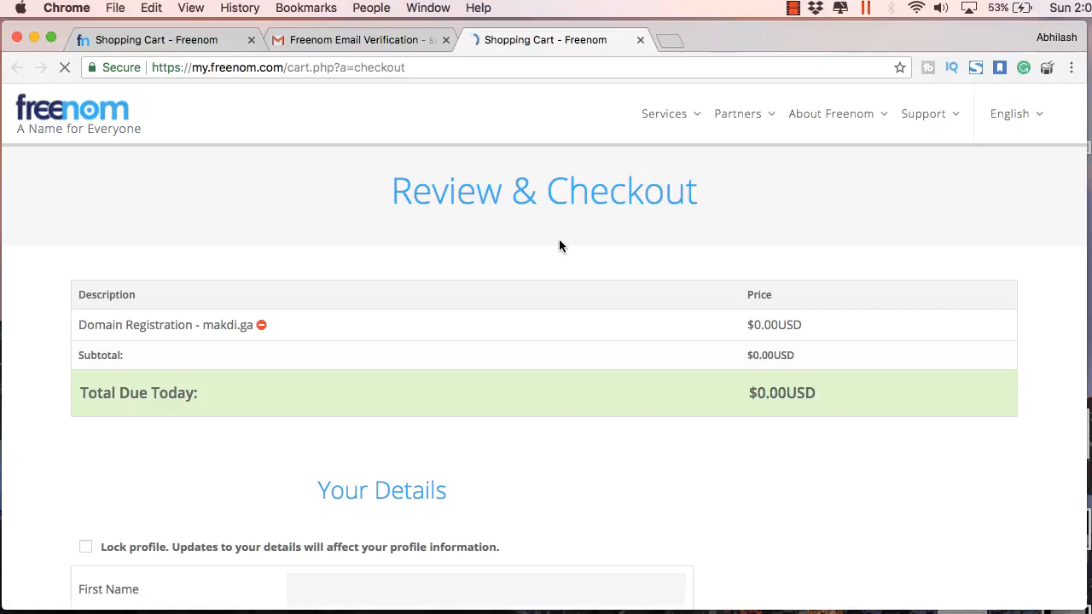
Fill in the first name and the first address line on the checkout form
{"action": "scroll", "coordinate": [585, 336], "scroll_direction": "down", "scroll_amount": 5}
{"action": "left_click", "coordinate": [440, 292]}
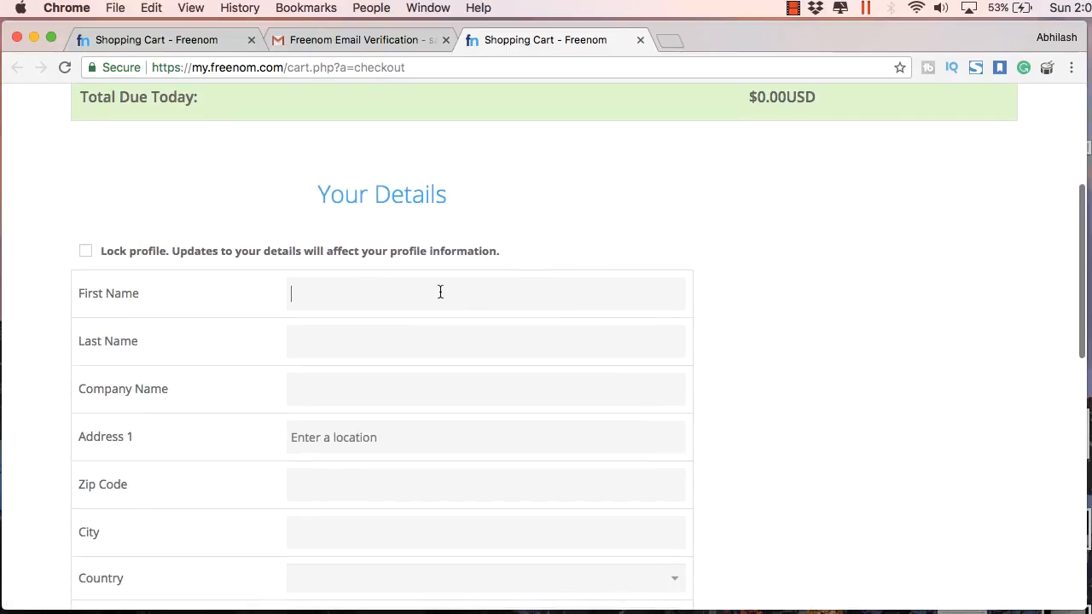
{"action": "type", "text": "Abhilash"}
{"action": "scroll", "coordinate": [436, 361], "scroll_direction": "down", "scroll_amount": 2}
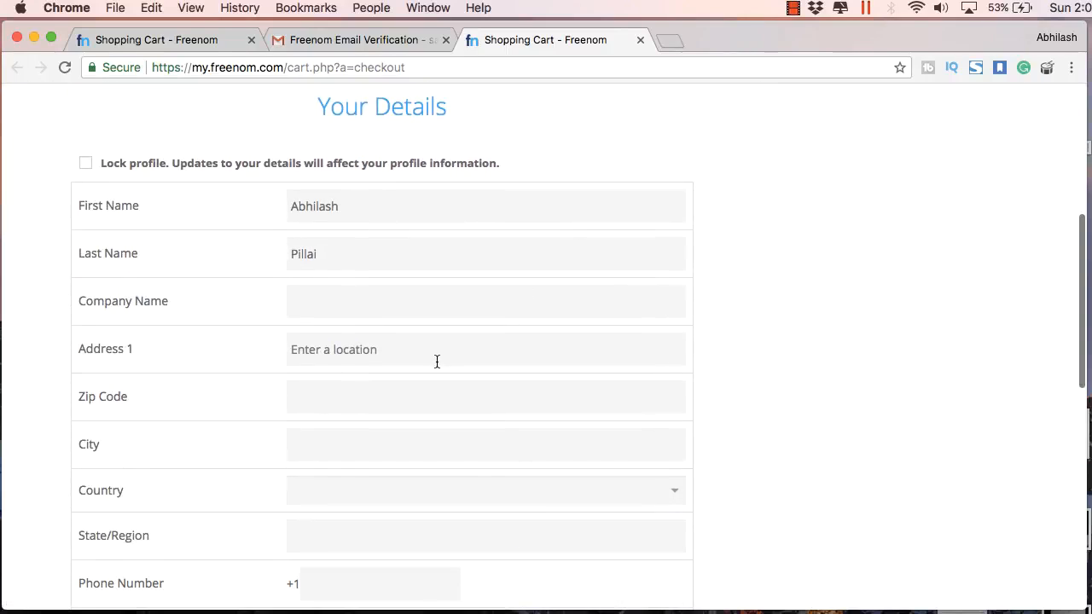
{"action": "left_click", "coordinate": [436, 361]}
{"action": "type", "text": "Latur"}
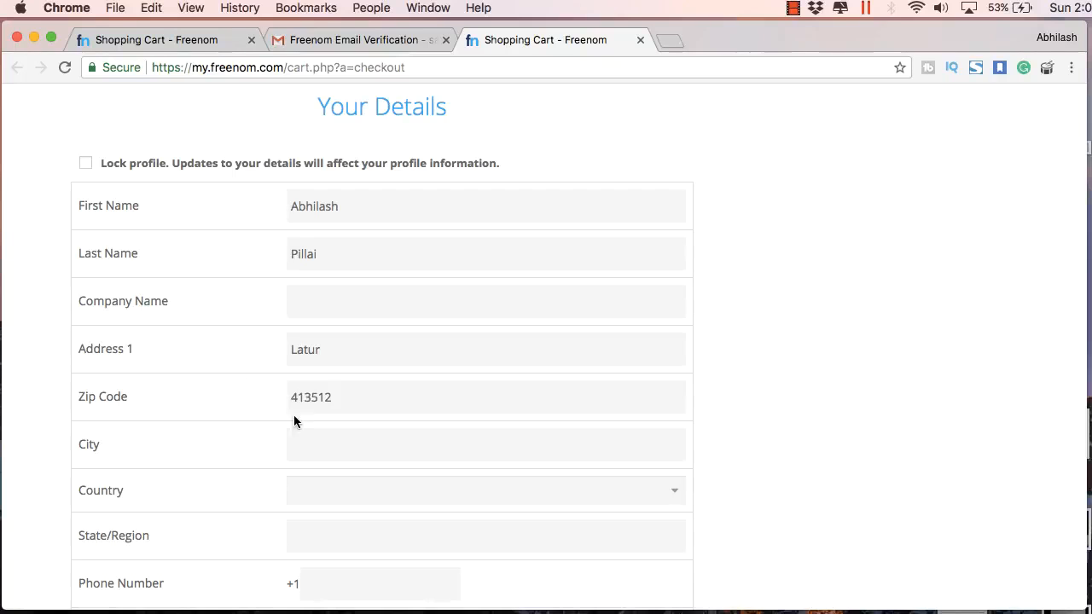
Set the country to India and the state to Mahārāshtra
{"action": "scroll", "coordinate": [352, 478], "scroll_direction": "down", "scroll_amount": 1}
{"action": "left_click", "coordinate": [359, 461]}
{"action": "scroll", "coordinate": [378, 511], "scroll_direction": "down", "scroll_amount": 10}
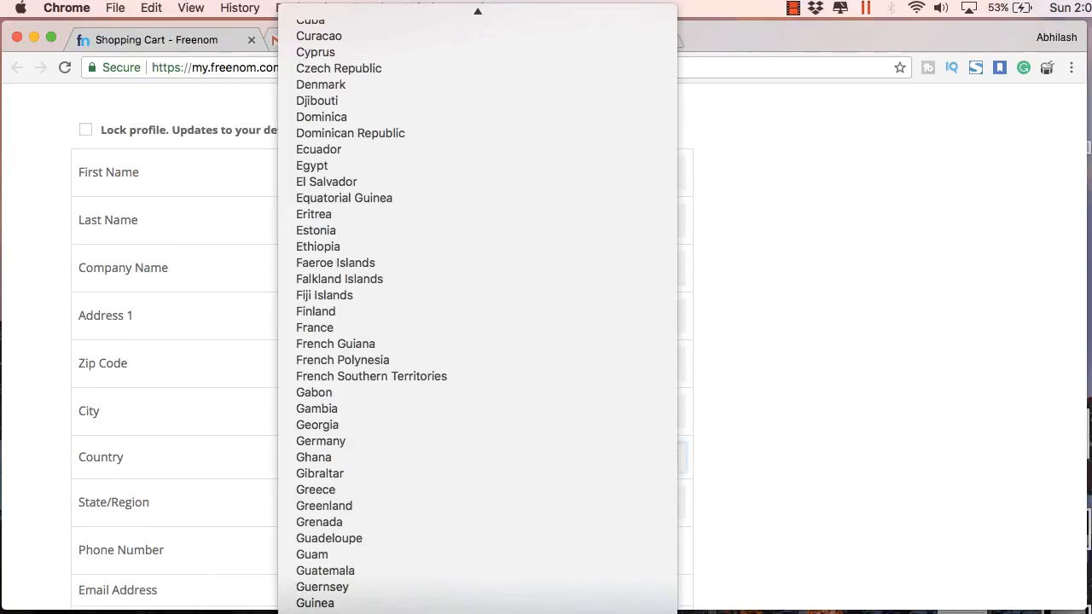
{"action": "left_click", "coordinate": [378, 508]}
{"action": "left_click", "coordinate": [378, 503]}
{"action": "scroll", "coordinate": [376, 520], "scroll_direction": "down", "scroll_amount": 5}
{"action": "left_click", "coordinate": [360, 578]}
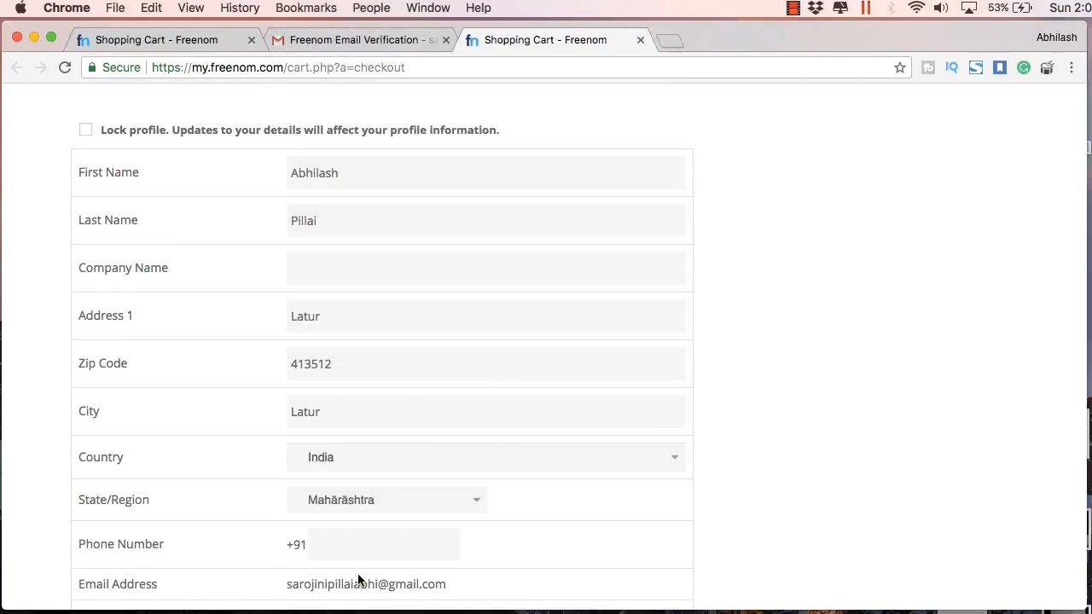
Enter the phone number, accept the Terms & Conditions and submit the order
{"action": "left_click", "coordinate": [343, 552]}
{"action": "scroll", "coordinate": [343, 551], "scroll_direction": "down", "scroll_amount": 3}
{"action": "scroll", "coordinate": [330, 456], "scroll_direction": "down", "scroll_amount": 3}
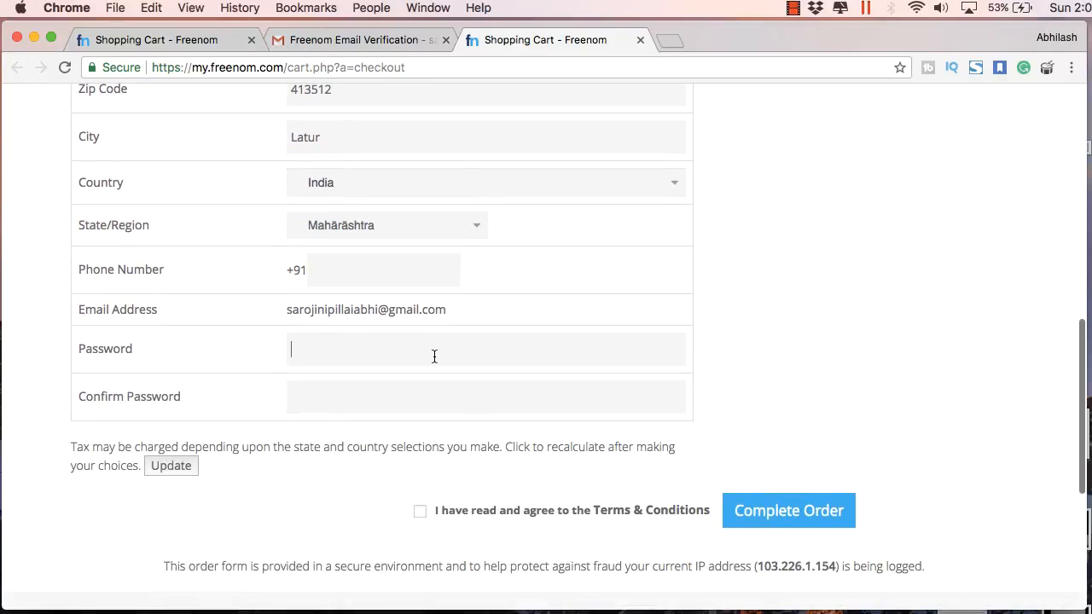
{"action": "type", "text": "•••••"}
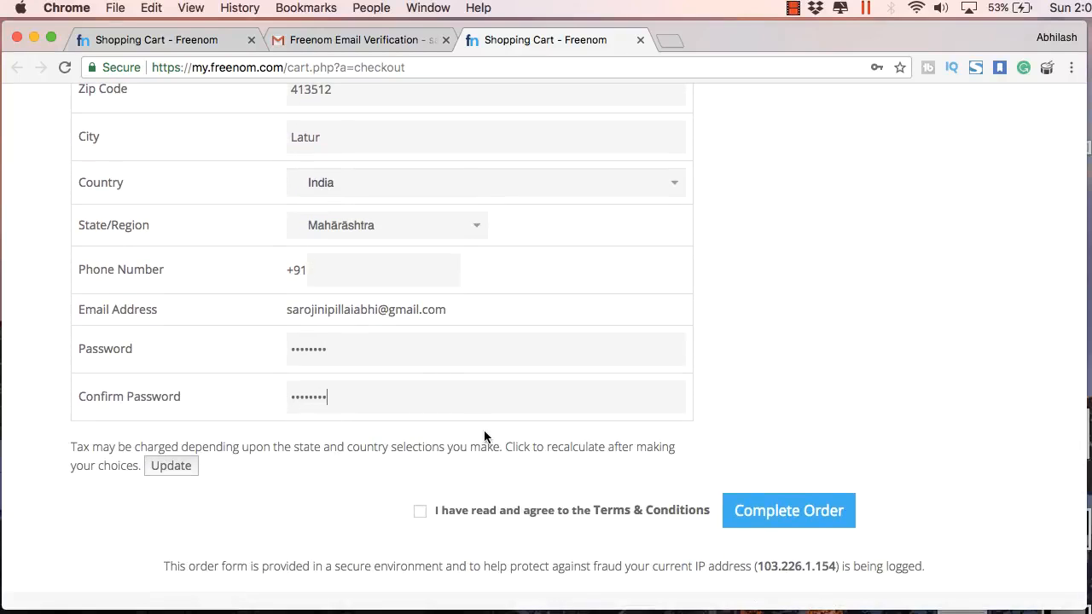
{"action": "left_click", "coordinate": [419, 510]}
{"action": "left_click", "coordinate": [788, 511]}
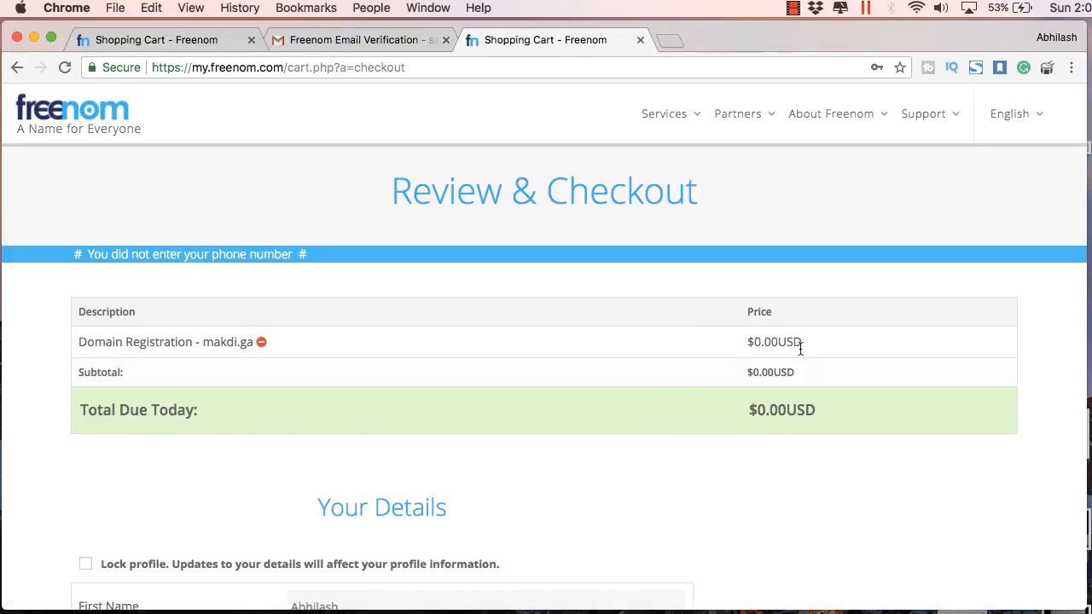
Resubmit the order with the phone number included to reach Order Confirmation
{"action": "scroll", "coordinate": [732, 367], "scroll_direction": "down", "scroll_amount": 10}
{"action": "scroll", "coordinate": [732, 367], "scroll_direction": "up", "scroll_amount": 10}
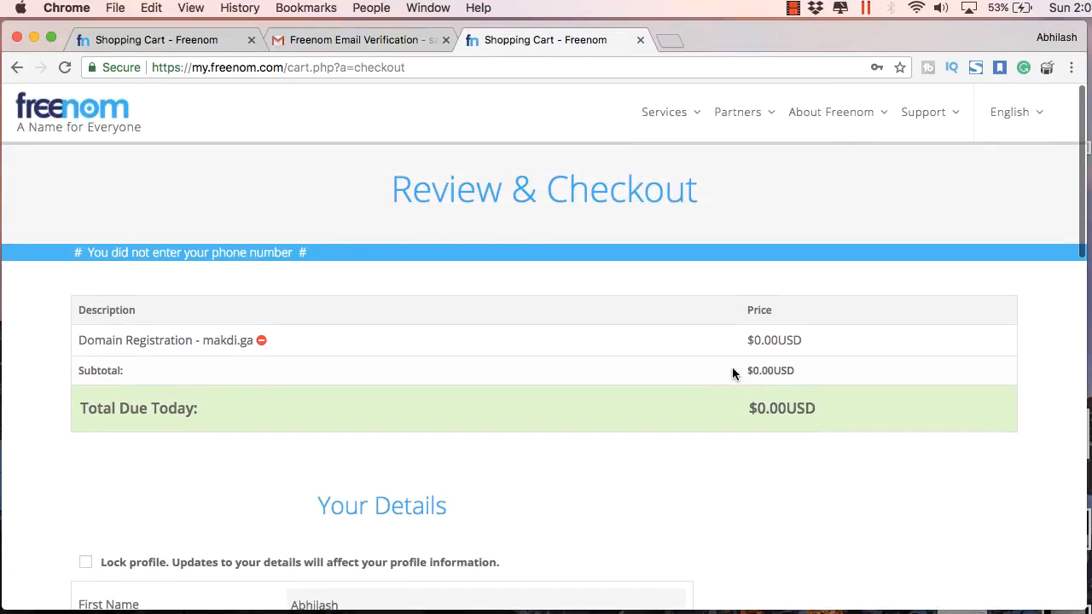
{"action": "scroll", "coordinate": [342, 265], "scroll_direction": "down", "scroll_amount": 8}
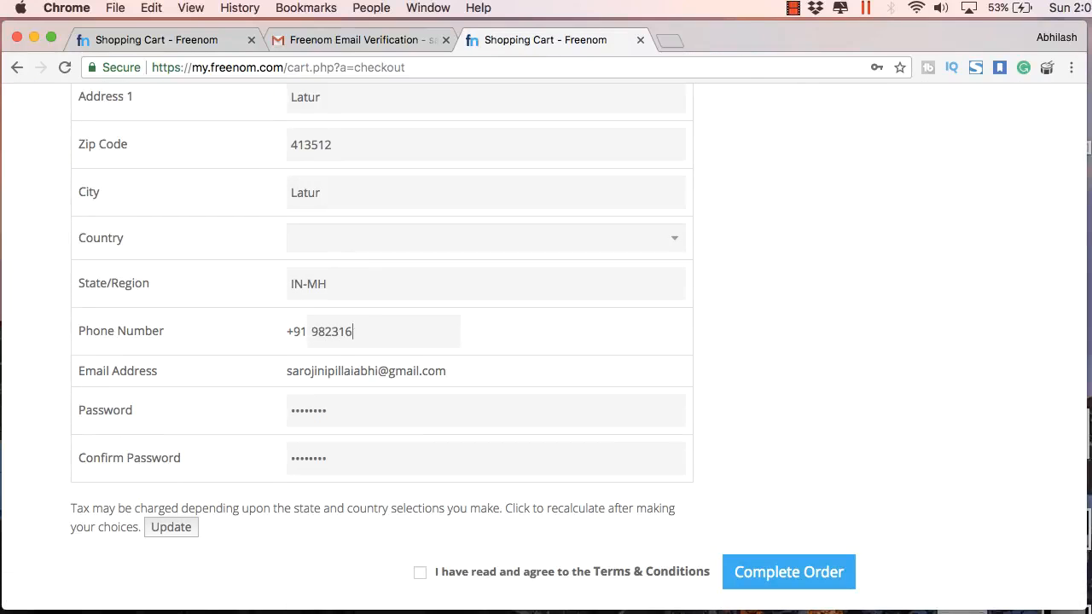
{"action": "scroll", "coordinate": [579, 451], "scroll_direction": "down", "scroll_amount": 3}
{"action": "left_click", "coordinate": [421, 436]}
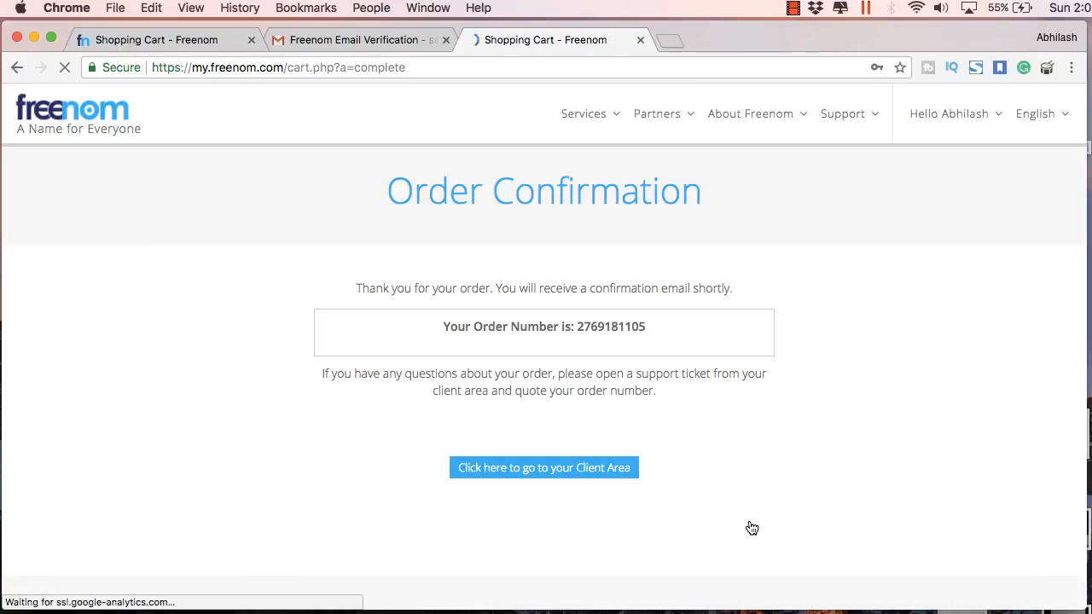
Dismiss the save-password prompt and go from the Client Area to Services > My Domains
{"action": "left_click", "coordinate": [884, 91]}
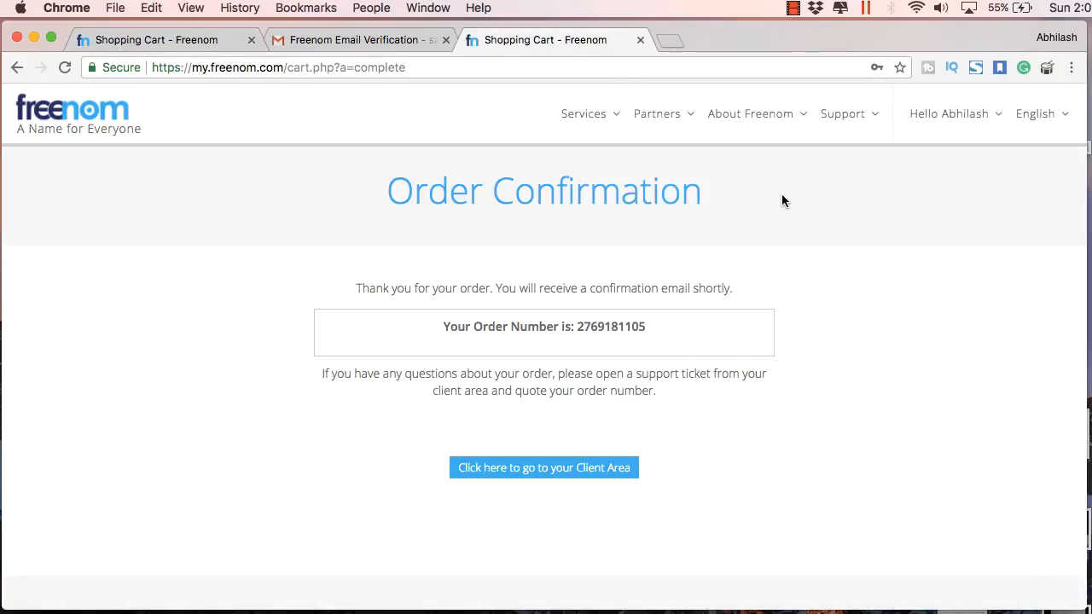
{"action": "left_click", "coordinate": [574, 465]}
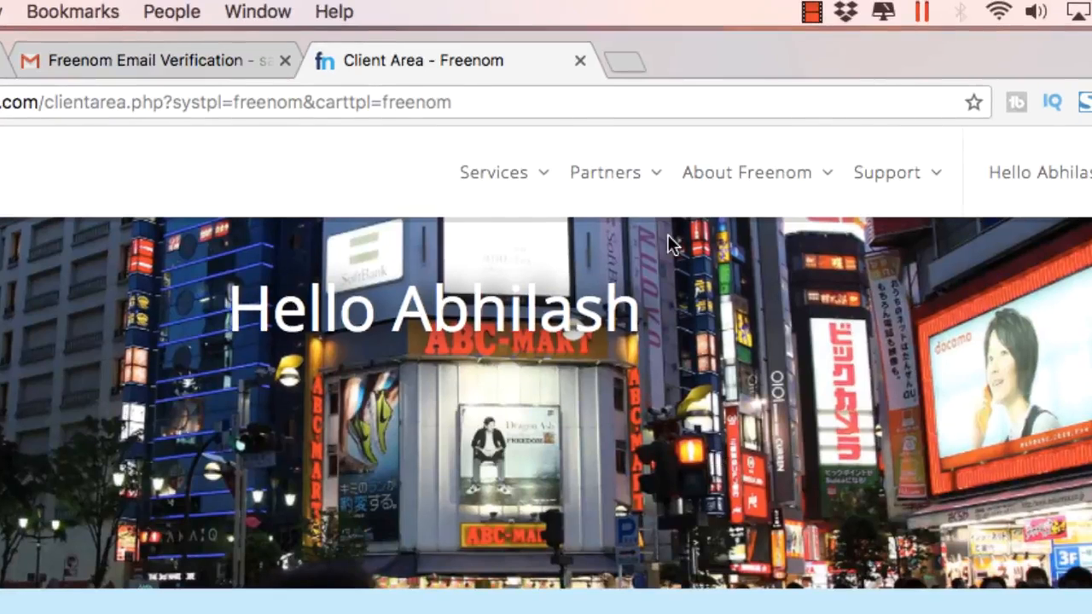
{"action": "mouse_move", "coordinate": [537, 186]}
{"action": "left_click", "coordinate": [527, 302]}
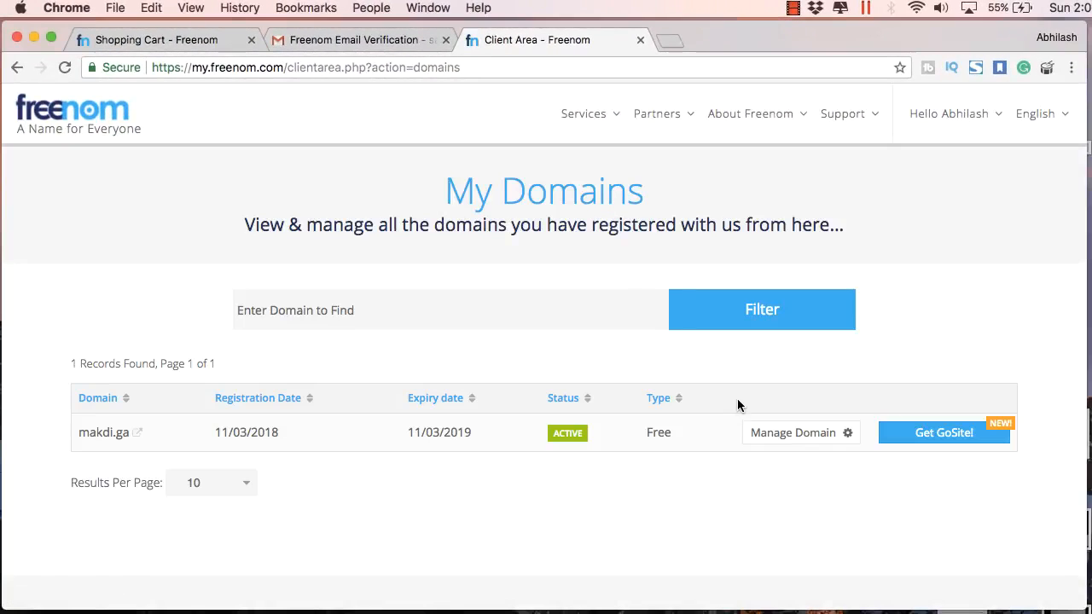
For makdi.ga, open Management Tools > Nameservers and choose 'Use custom nameservers'
{"action": "left_click", "coordinate": [761, 437]}
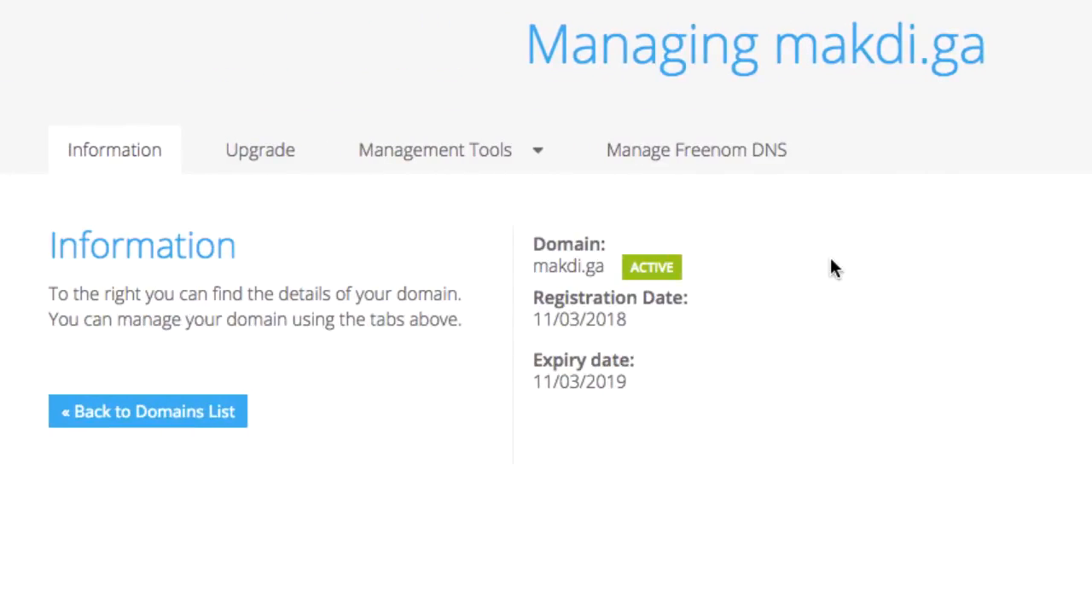
{"action": "left_click", "coordinate": [514, 161]}
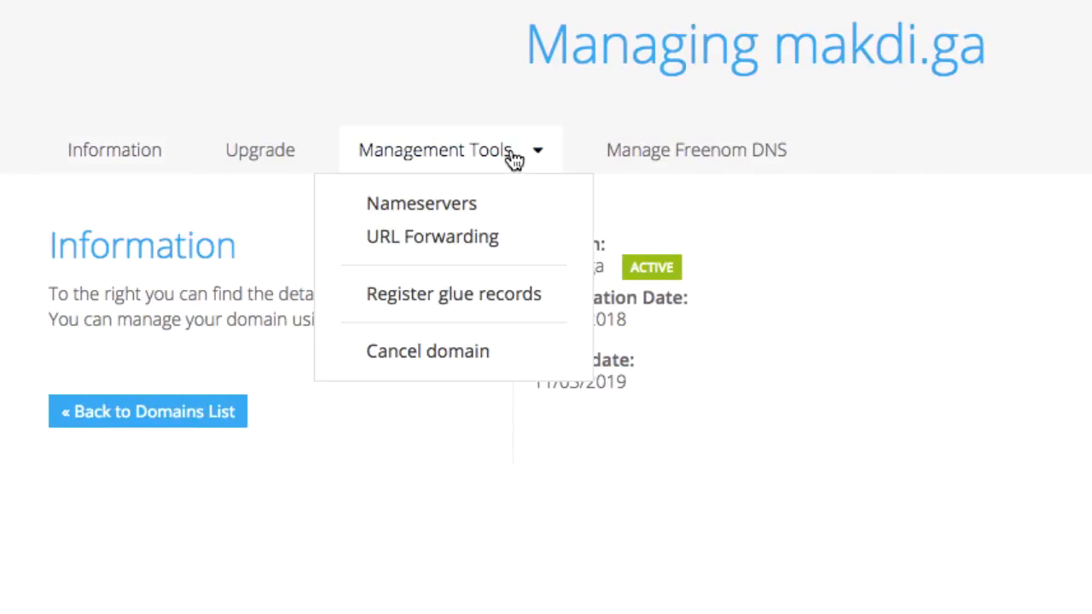
{"action": "left_click", "coordinate": [450, 205]}
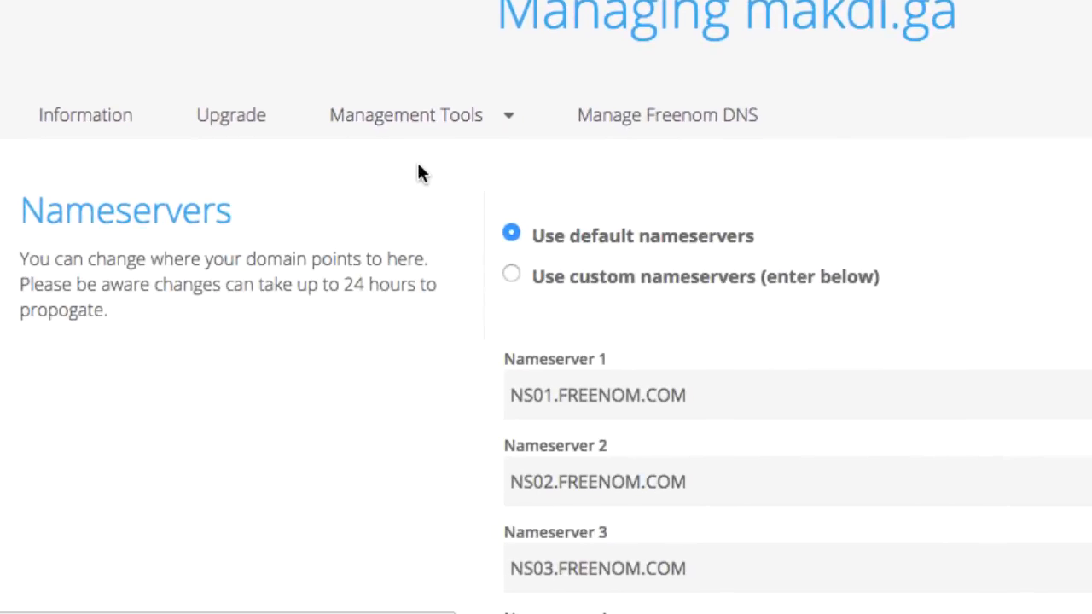
{"action": "scroll", "coordinate": [627, 261], "scroll_direction": "down", "scroll_amount": 3}
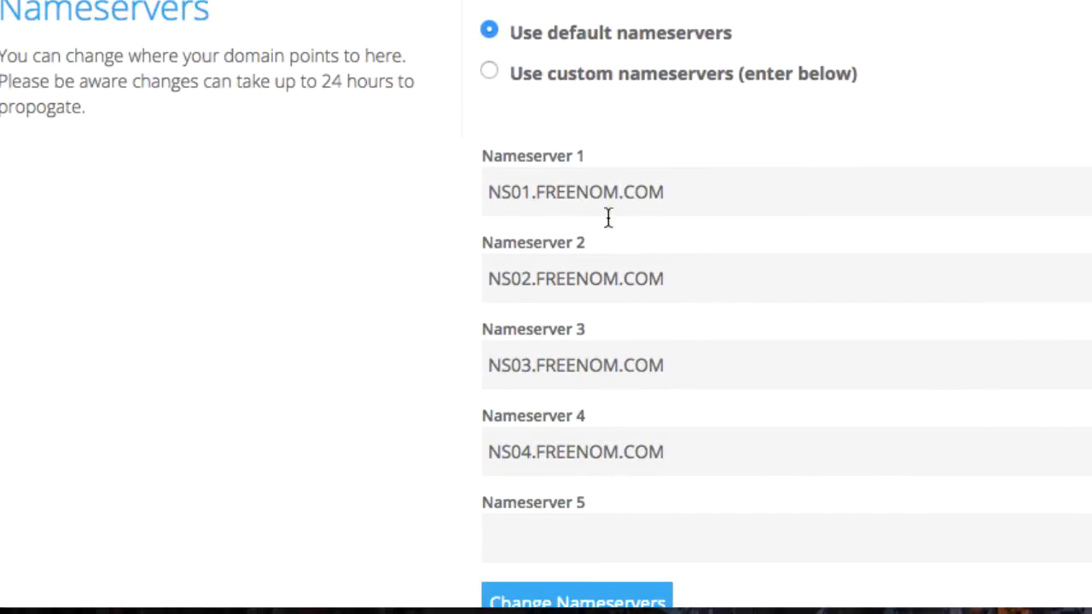
{"action": "left_click", "coordinate": [493, 71]}
{"action": "scroll", "coordinate": [631, 128], "scroll_direction": "down", "scroll_amount": 1}
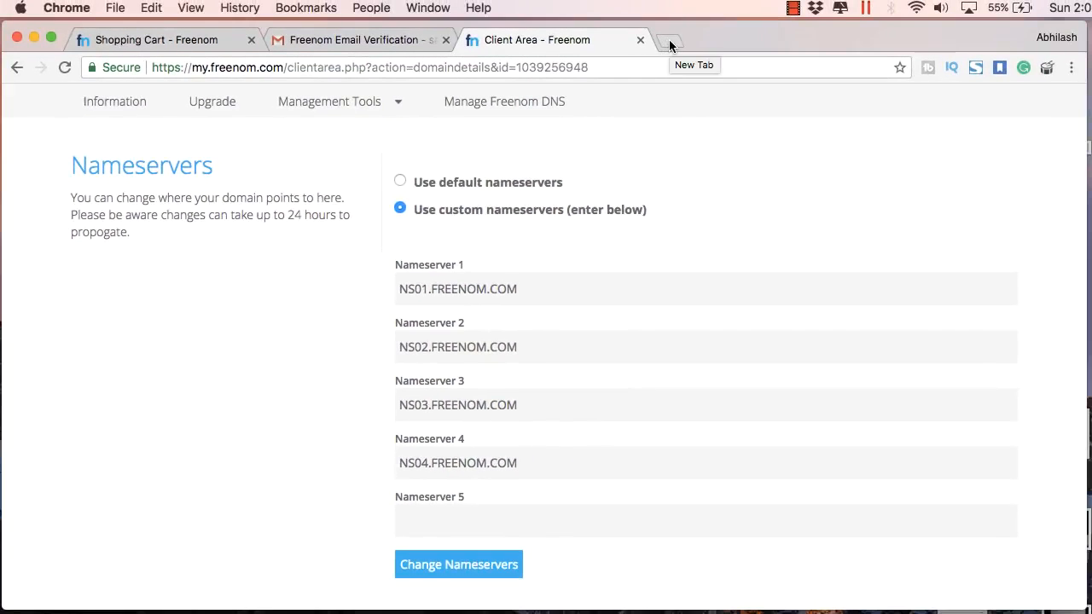
Search Google for 'infinitefree' in a new tab and open the InfinityFree result
{"action": "left_click", "coordinate": [669, 43]}
{"action": "type", "text": "infin"}
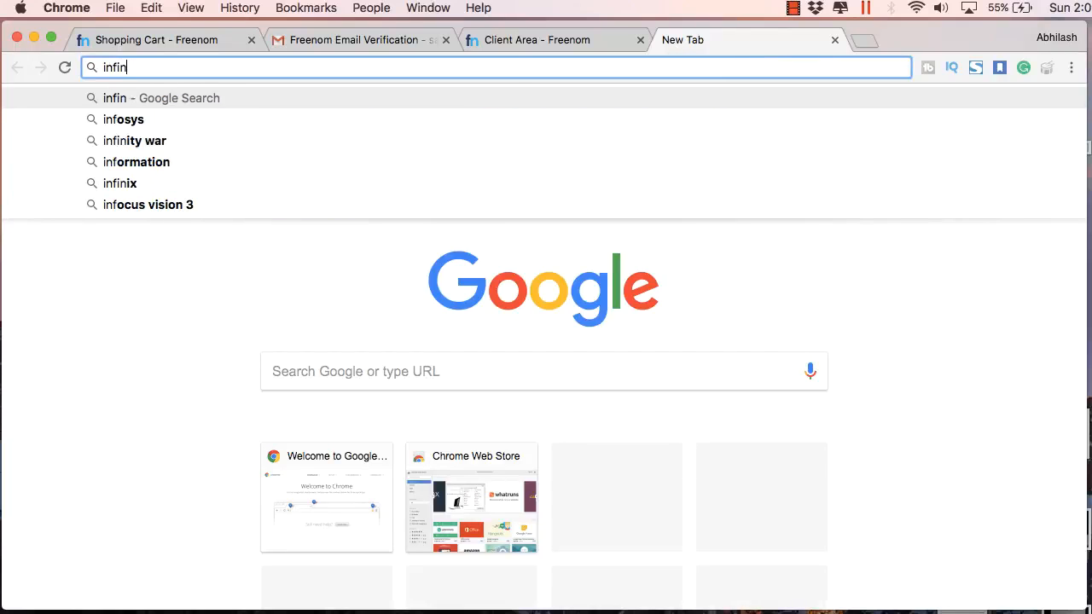
{"action": "type", "text": "itefow"}
{"action": "key", "text": "BackSpace"}
{"action": "key", "text": "BackSpace"}
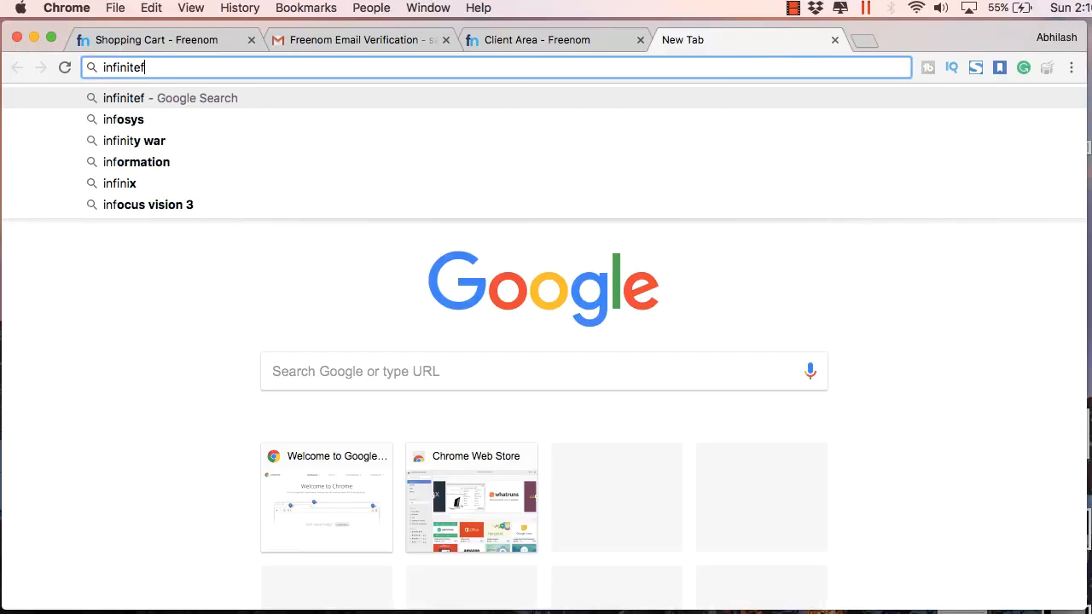
{"action": "type", "text": "ree"}
{"action": "key", "text": "Return"}
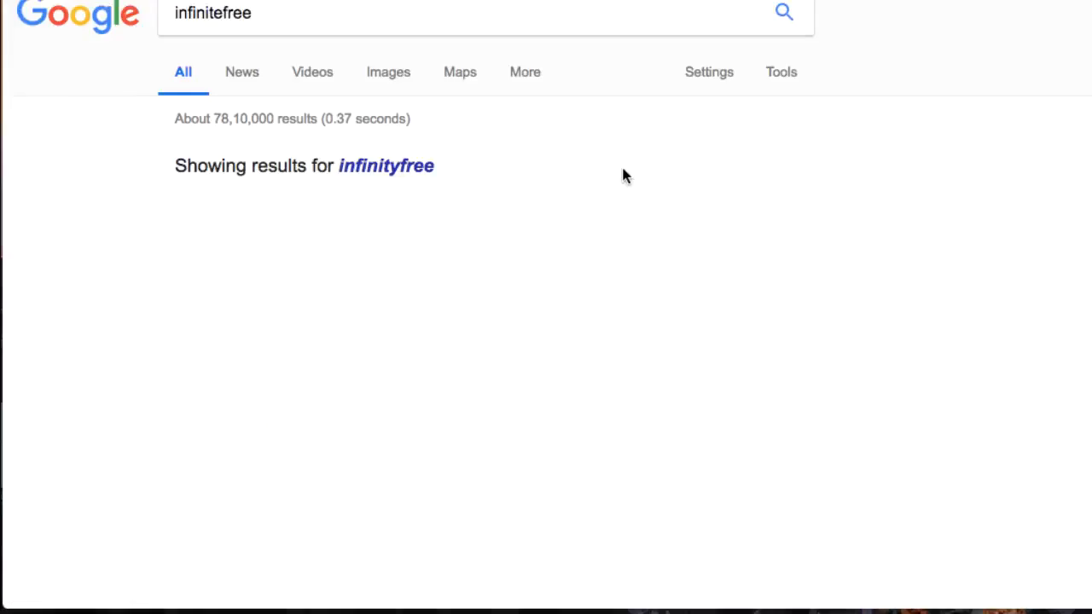
{"action": "left_click", "coordinate": [439, 171]}
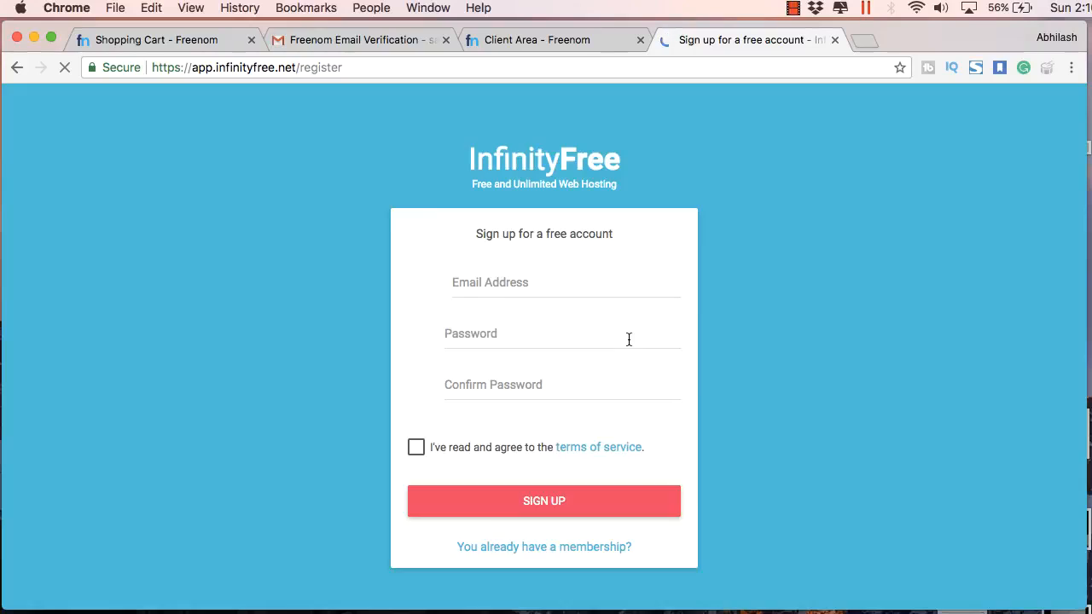
Enter the sign-up e-mail, password and confirmation, and agree to the terms of service
{"action": "left_click", "coordinate": [515, 289]}
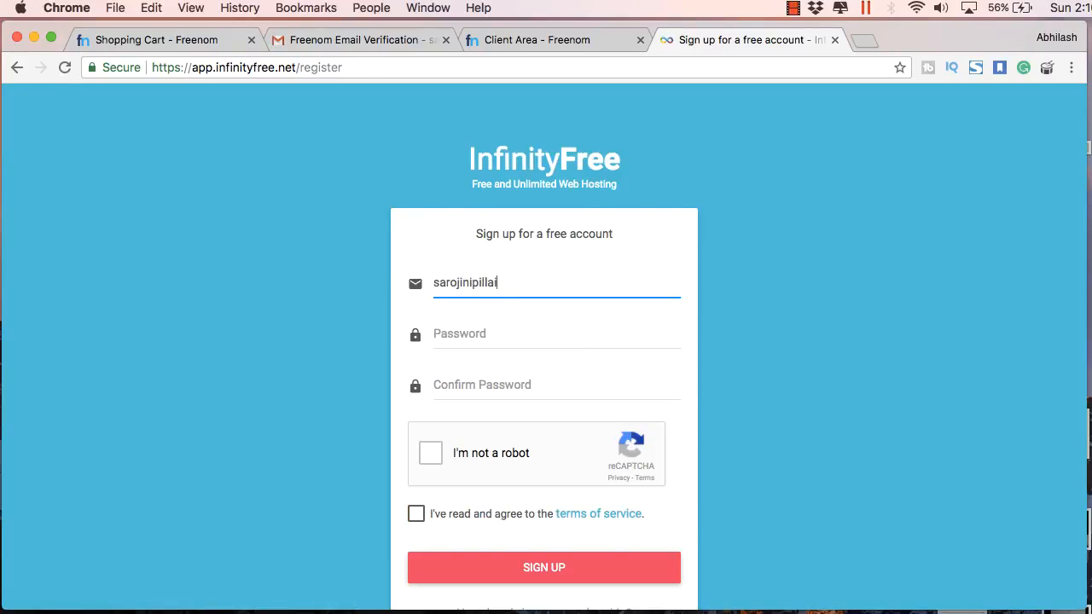
{"action": "left_click", "coordinate": [499, 331]}
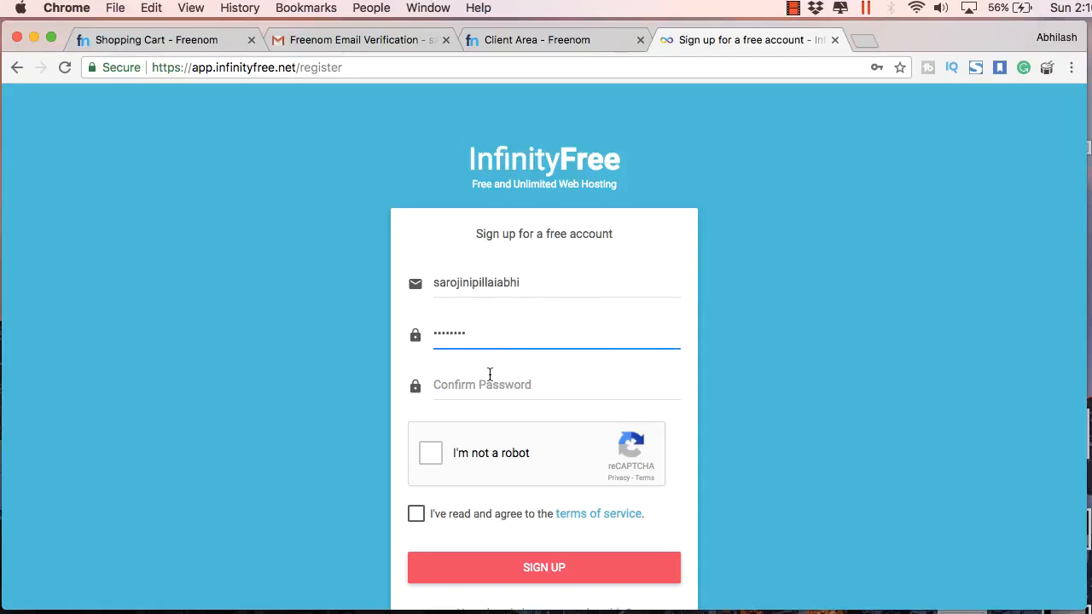
{"action": "left_click", "coordinate": [486, 382]}
{"action": "type", "text": "••"}
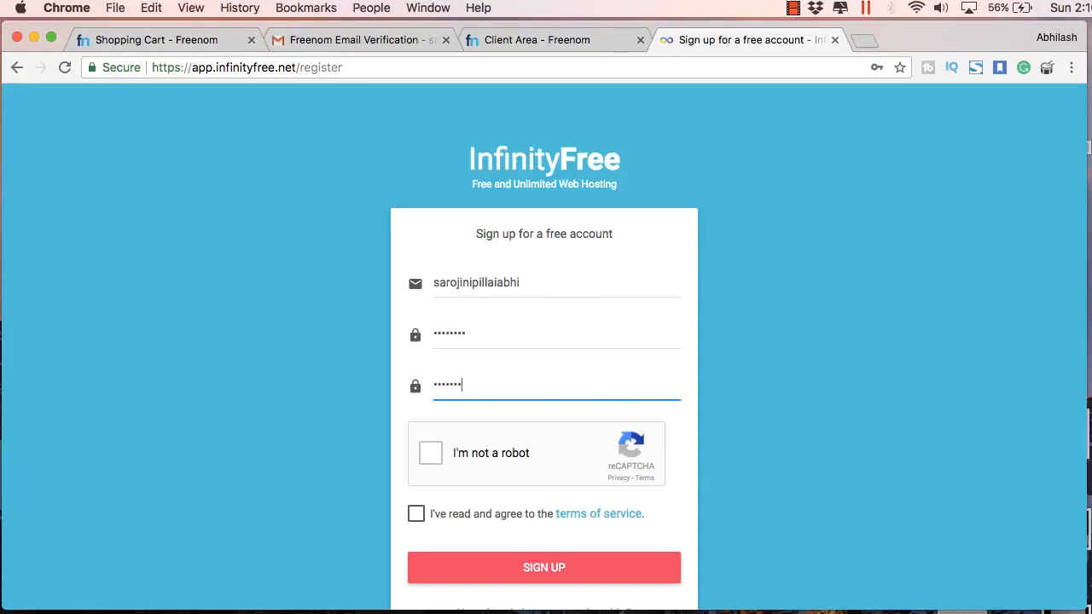
{"action": "left_click", "coordinate": [415, 513]}
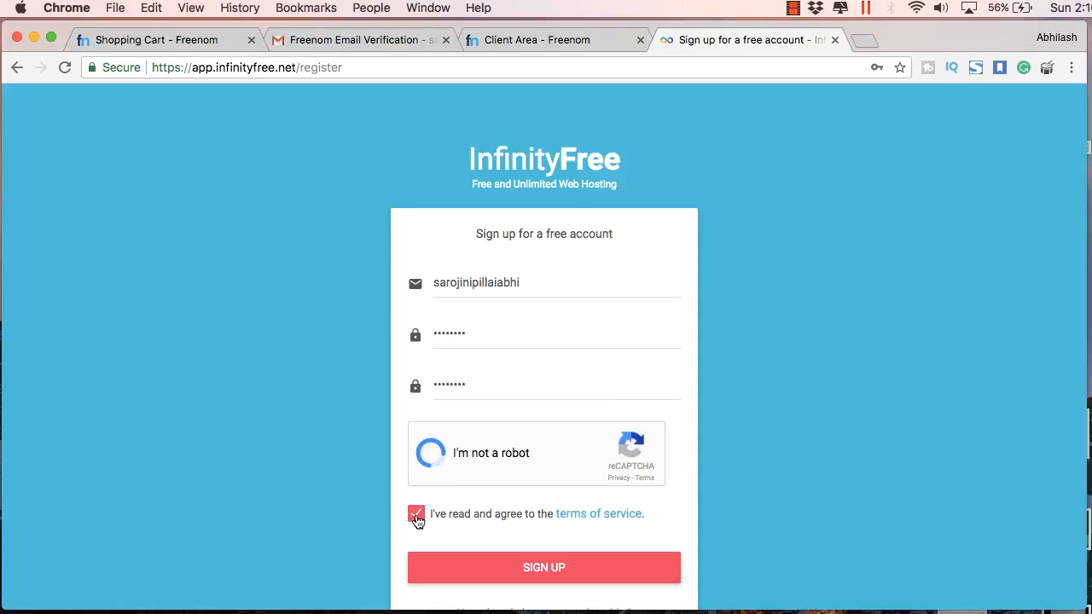
Pass the reCAPTCHA image check and submit the sign-up with the corrected Gmail address
{"action": "left_click", "coordinate": [493, 512]}
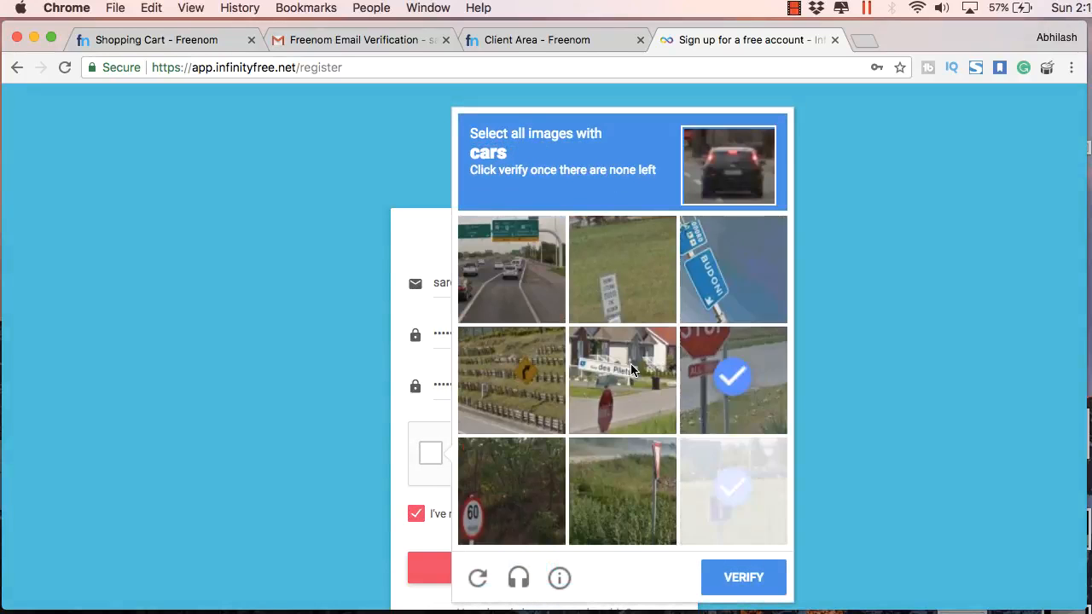
{"action": "left_click", "coordinate": [523, 292]}
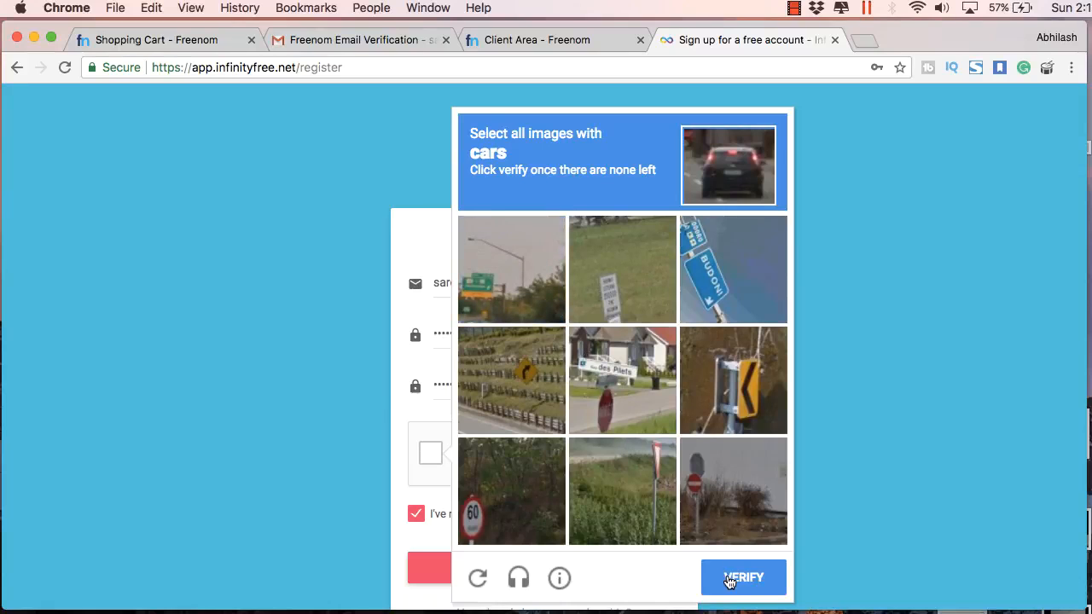
{"action": "left_click", "coordinate": [729, 582]}
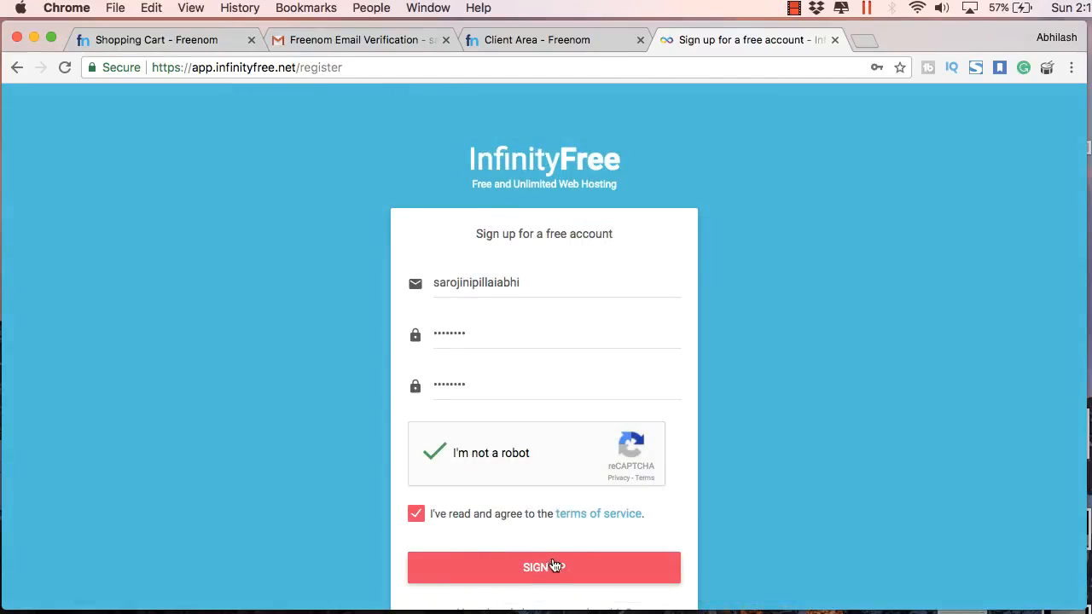
{"action": "left_click", "coordinate": [541, 569]}
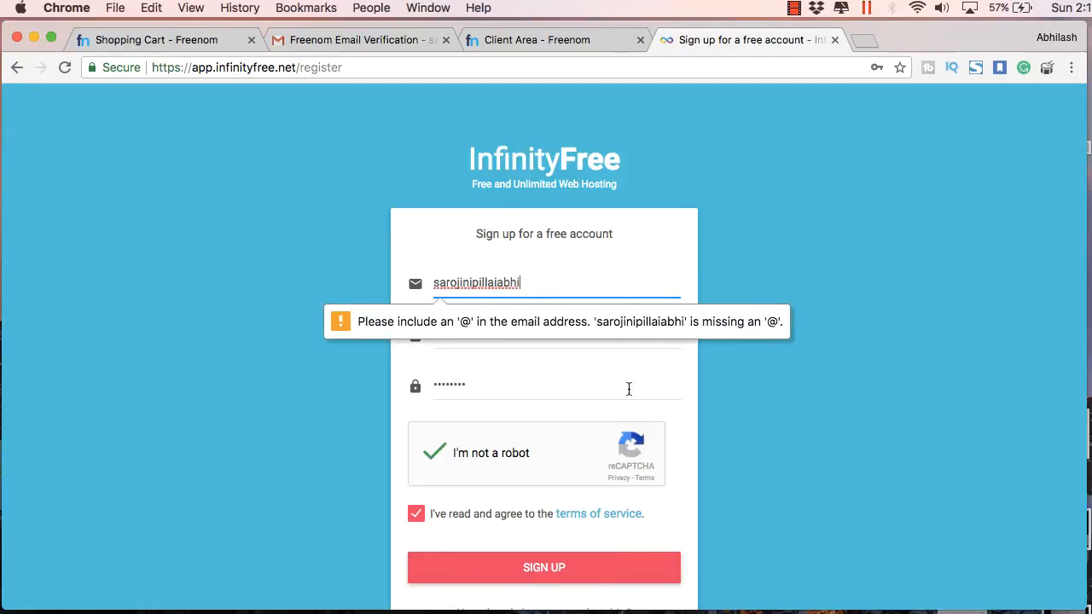
{"action": "type", "text": "@gmail.com"}
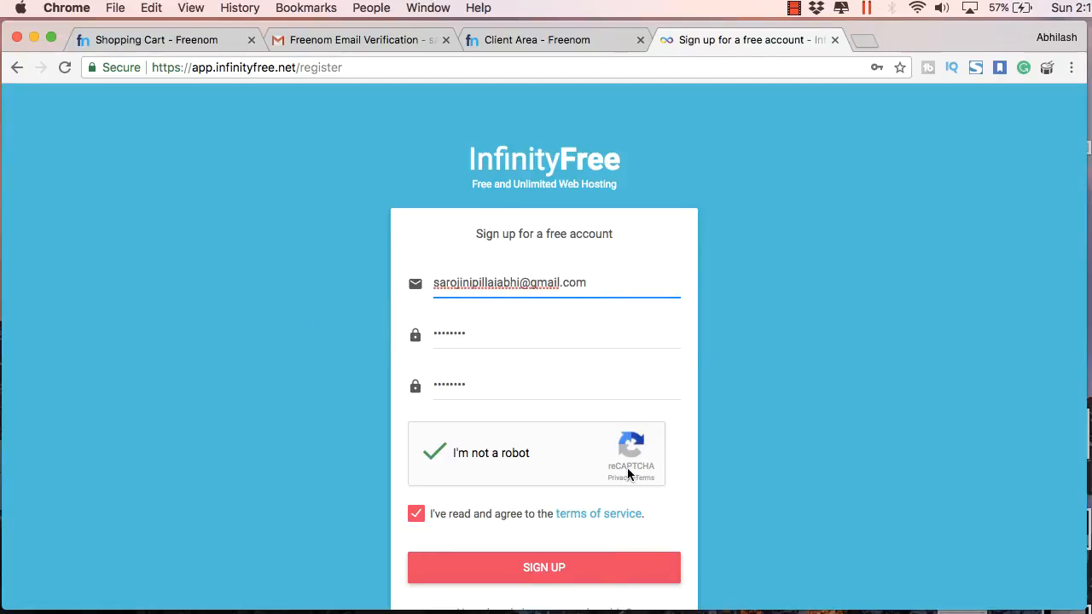
{"action": "left_click", "coordinate": [568, 573]}
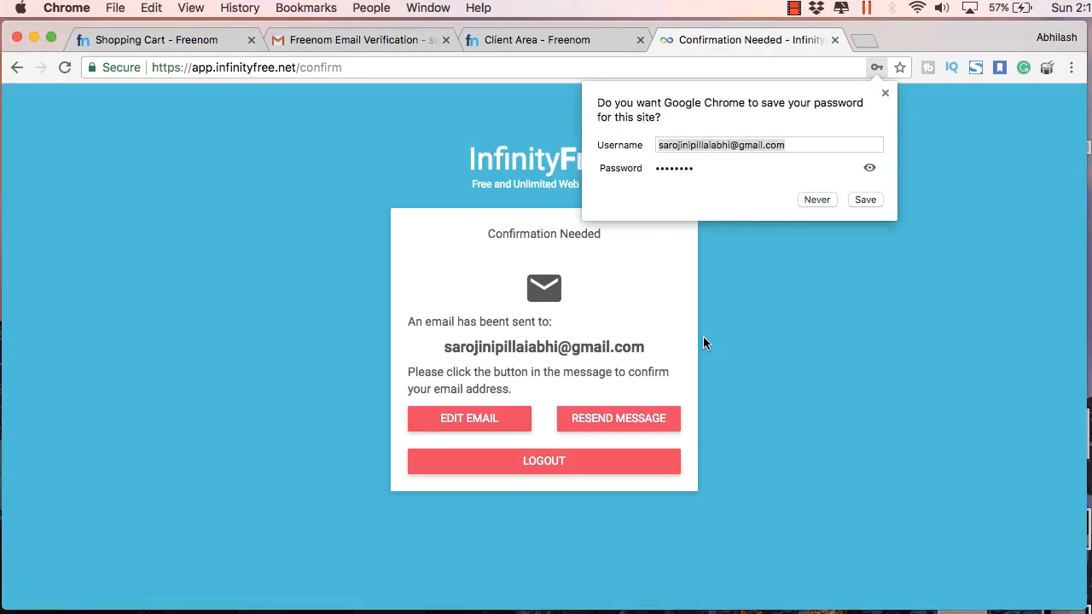
{"action": "left_click", "coordinate": [883, 91]}
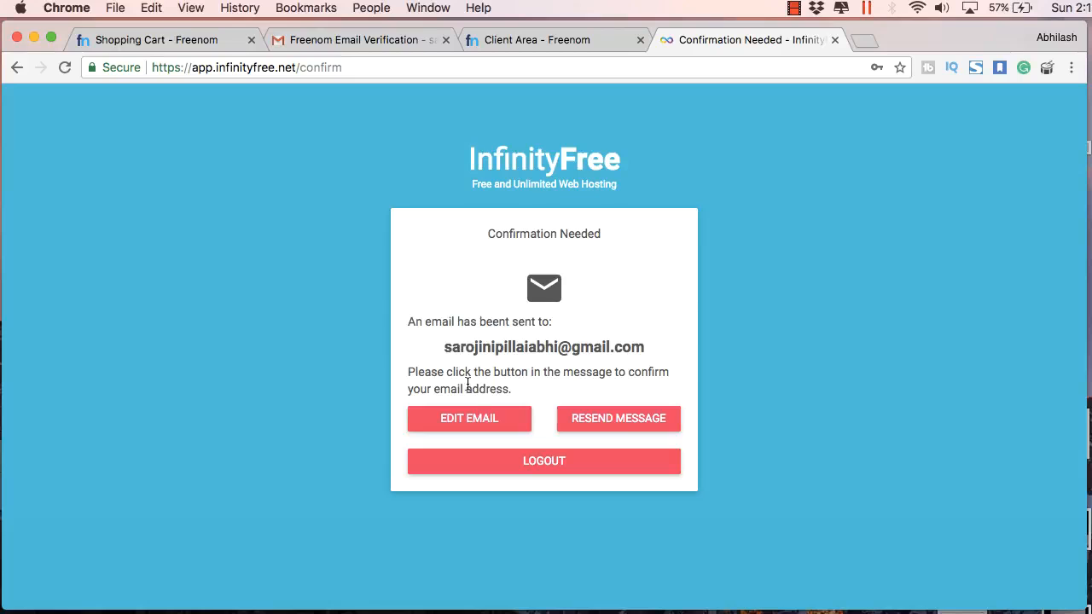
In the Gmail tab, refresh the inbox, open InfinityFree's mail and click 'Confirm your e-mail address'
{"action": "left_click", "coordinate": [352, 40]}
{"action": "left_click", "coordinate": [205, 154]}
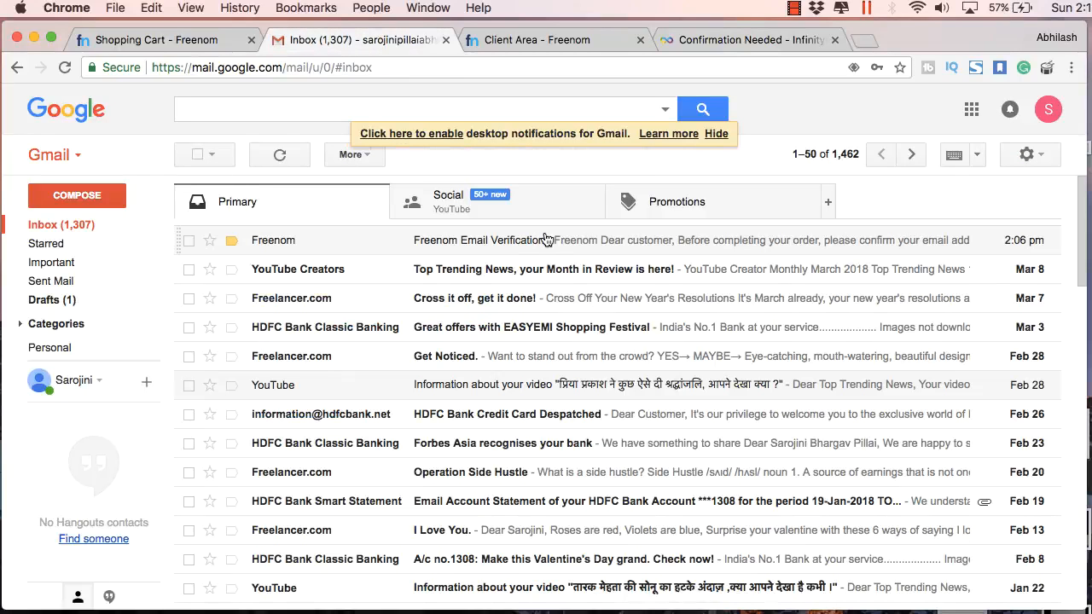
{"action": "left_click", "coordinate": [121, 231]}
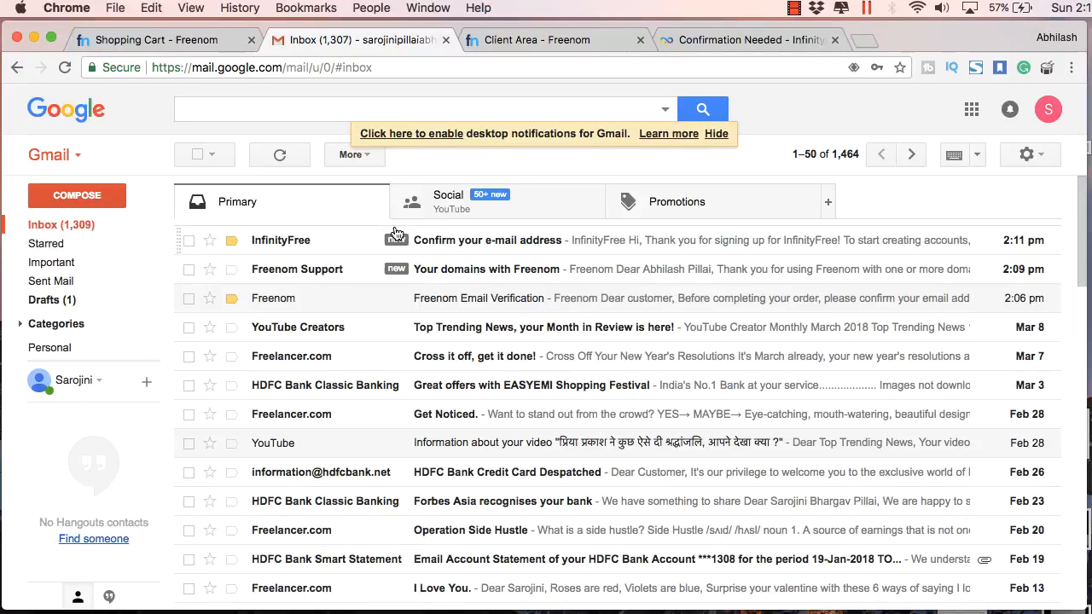
{"action": "left_click", "coordinate": [480, 246]}
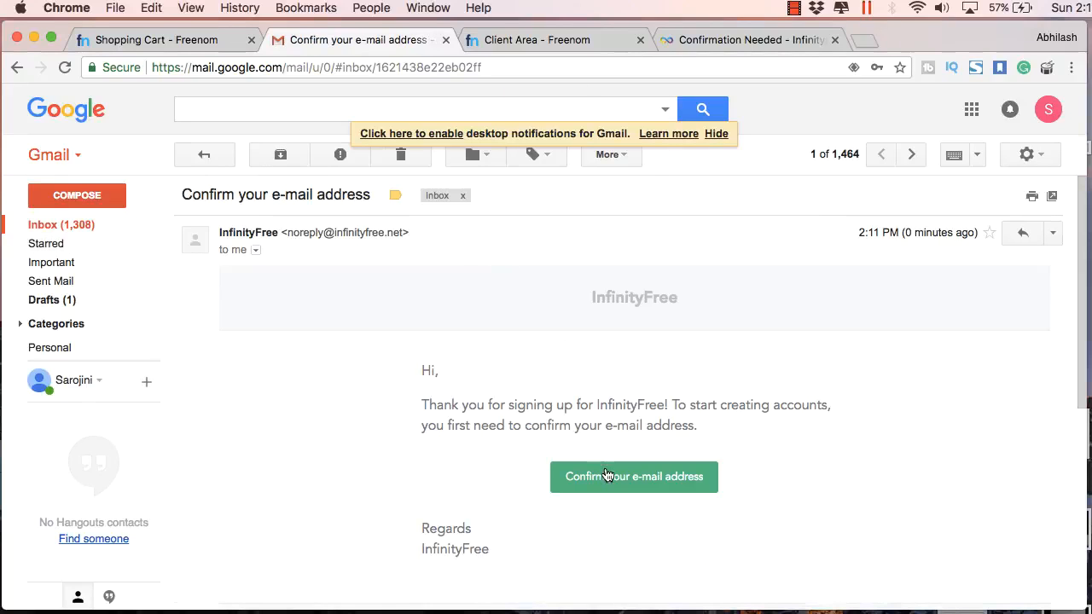
{"action": "left_click", "coordinate": [606, 476]}
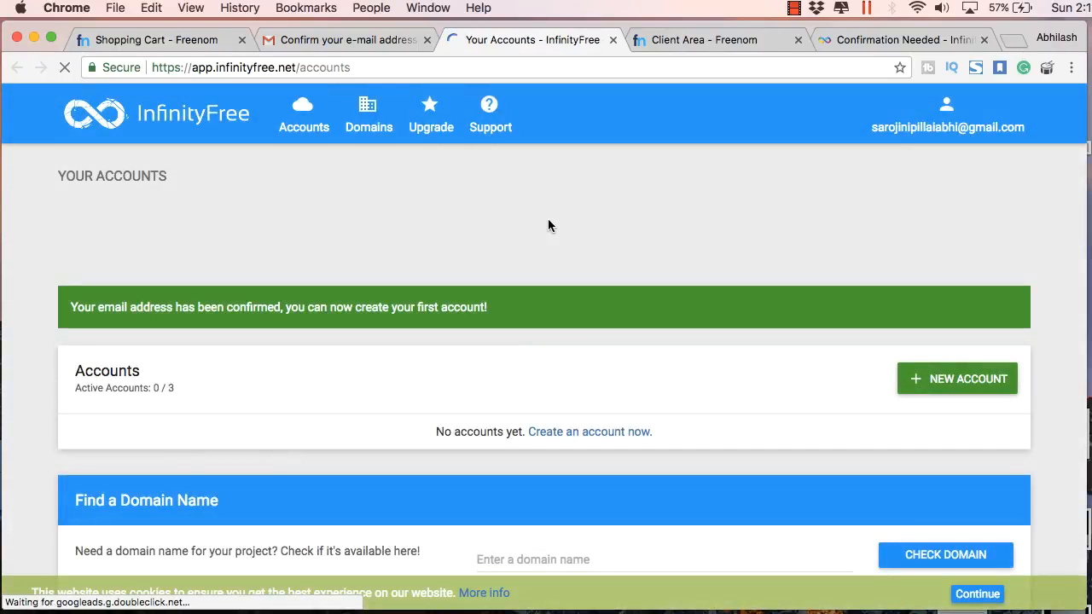
Start a new InfinityFree hosting account and copy the first nameserver, ns1.byet.org, for Freenom
{"action": "left_click", "coordinate": [925, 384]}
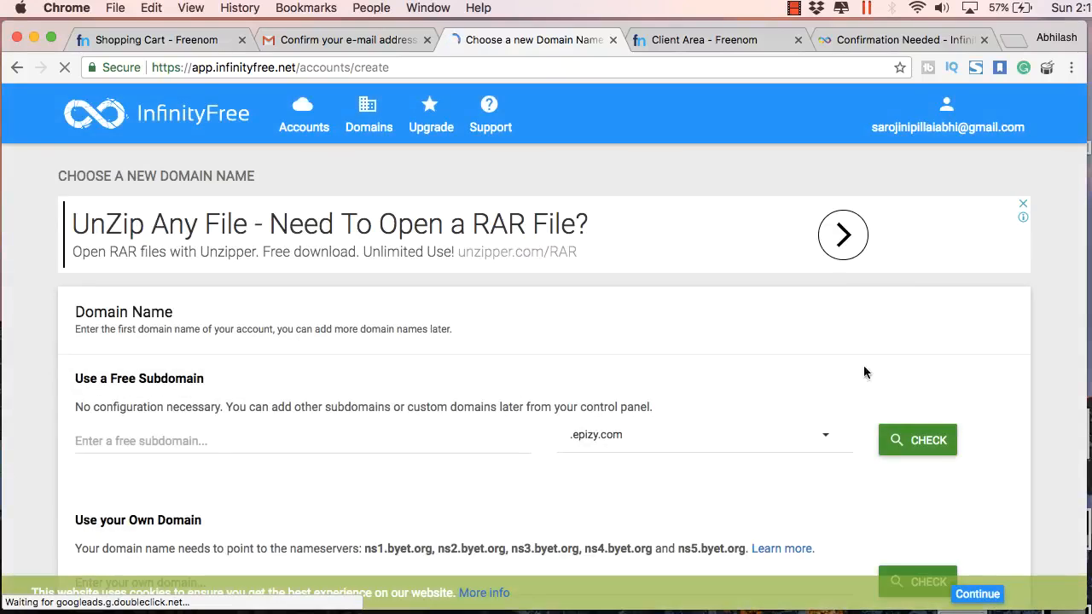
{"action": "scroll", "coordinate": [815, 368], "scroll_direction": "down", "scroll_amount": 3}
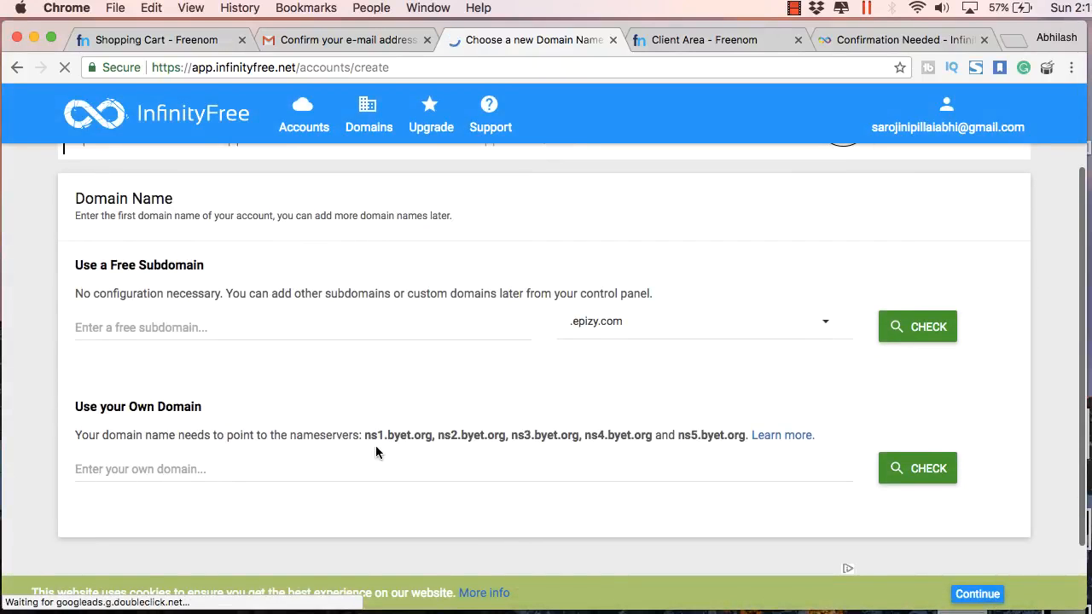
{"action": "left_click_drag", "start_coordinate": [434, 435], "coordinate": [365, 433]}
{"action": "key", "text": "super+c"}
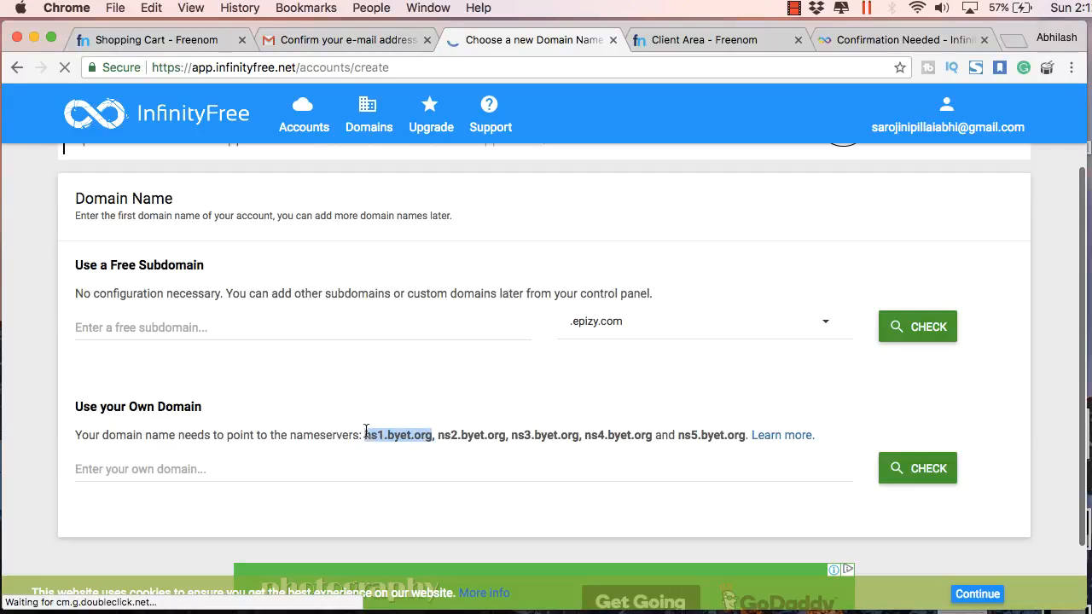
{"action": "left_click", "coordinate": [173, 40]}
{"action": "left_click", "coordinate": [554, 43]}
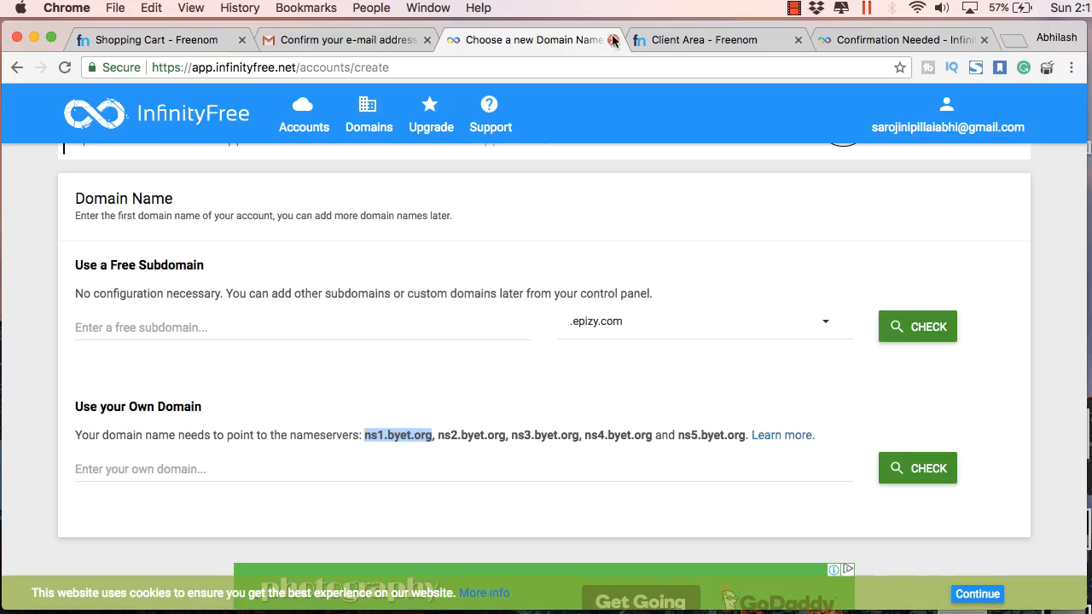
{"action": "left_click", "coordinate": [700, 40]}
Replace Freenom's Nameserver 1 and 2 with ns1.byet.org and ns2.byet.org
{"action": "key", "text": "super+a"}
{"action": "key", "text": "super+v"}
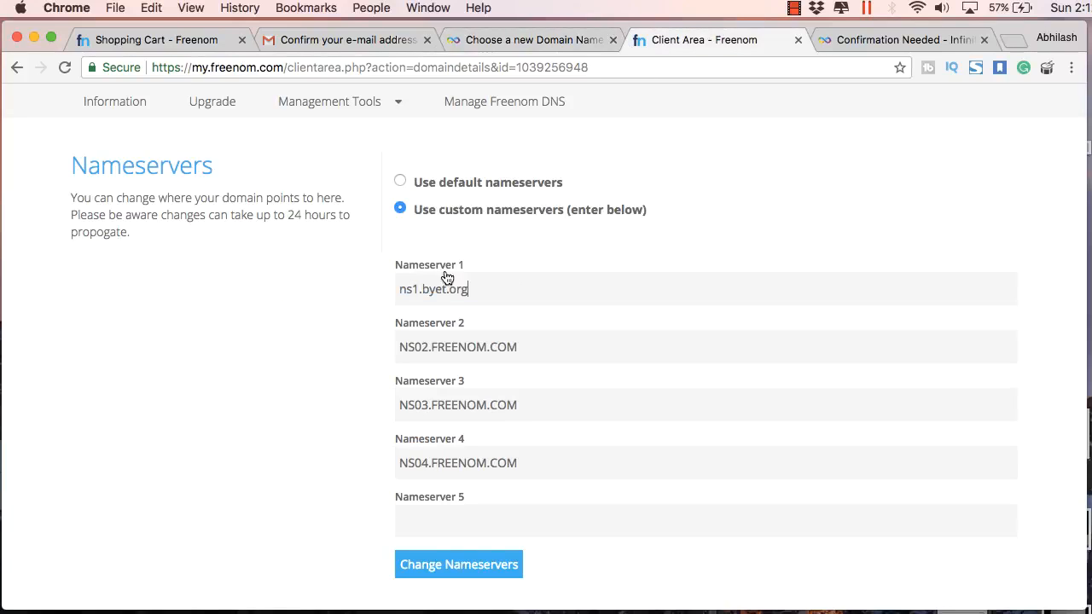
{"action": "left_click", "coordinate": [858, 39]}
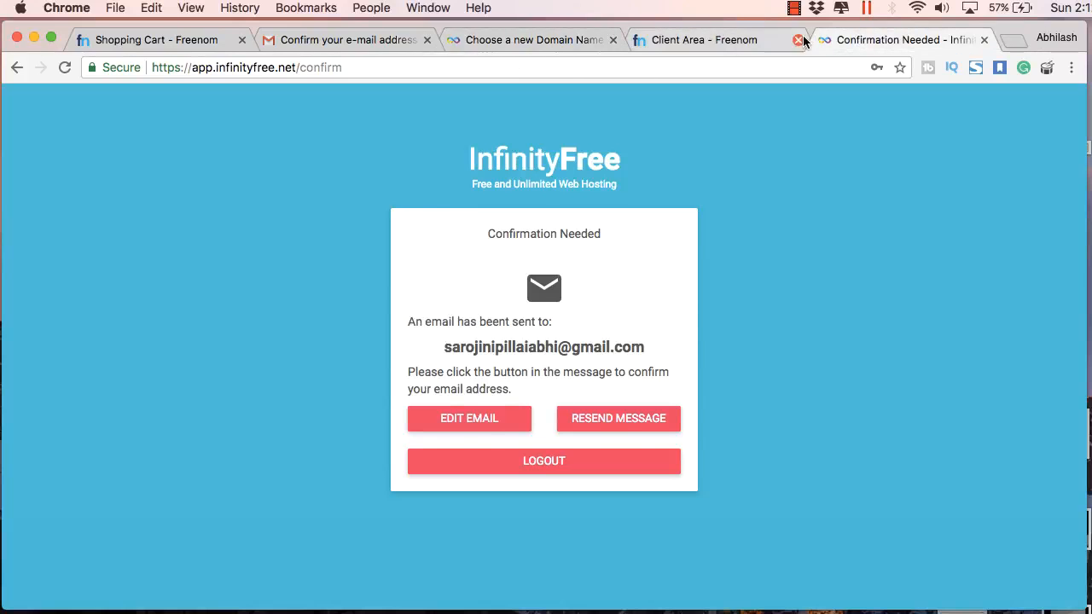
{"action": "left_click", "coordinate": [560, 40]}
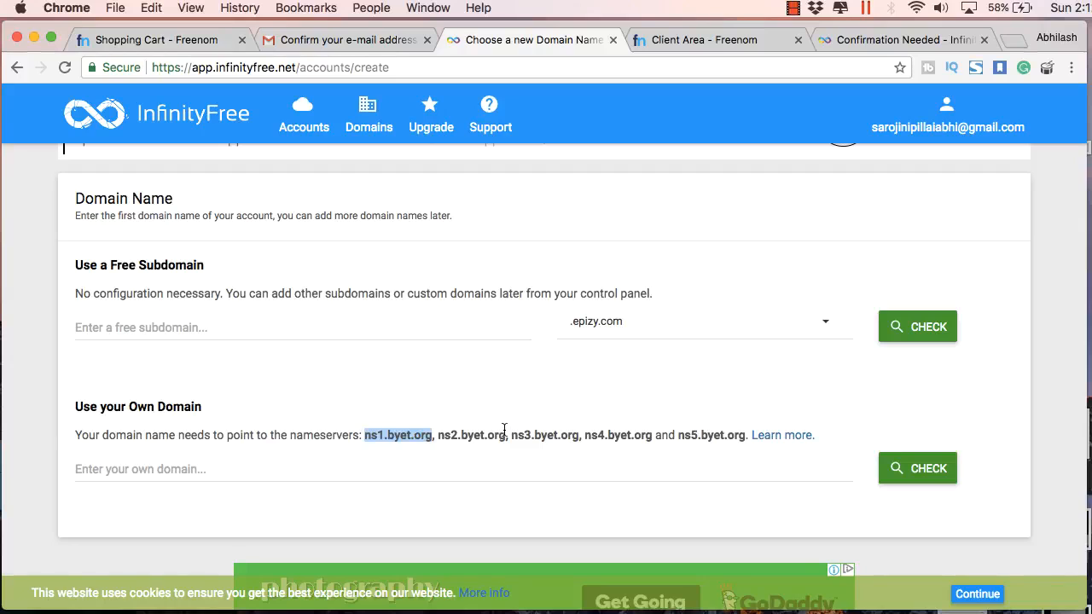
{"action": "left_click_drag", "start_coordinate": [505, 435], "coordinate": [444, 433]}
{"action": "key", "text": "ctrl+Tab"}
{"action": "left_click", "coordinate": [523, 336]}
{"action": "key", "text": "super+a"}
{"action": "type", "text": "ns2.byet.org"}
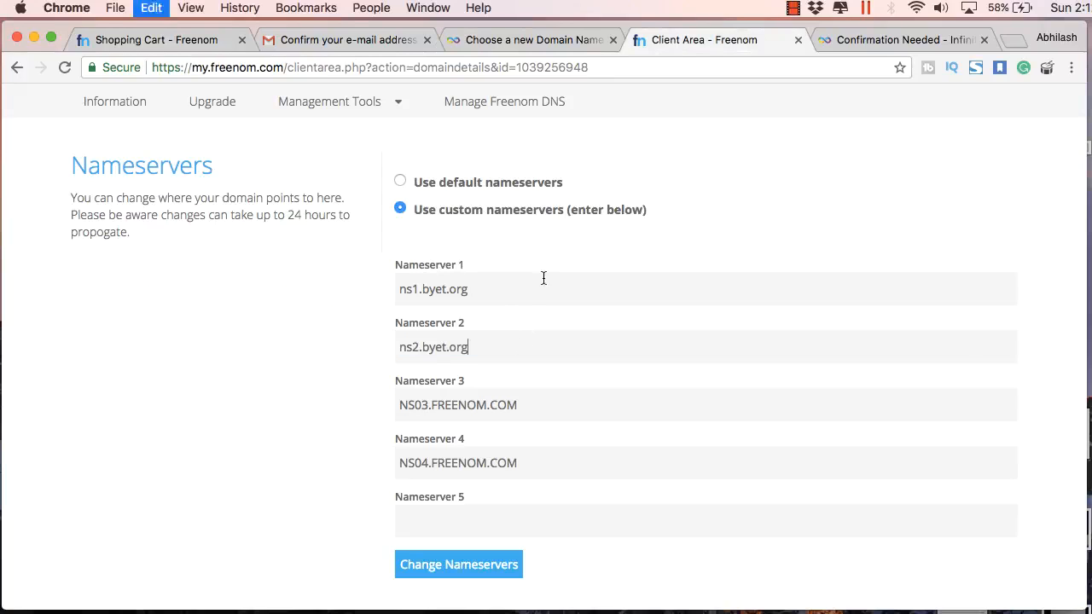
Copy ns3.byet.org from InfinityFree into Freenom's Nameserver 3 field
{"action": "key", "text": "ctrl+shift+Tab"}
{"action": "left_click_drag", "start_coordinate": [579, 436], "coordinate": [502, 441]}
{"action": "key", "text": "super+c"}
{"action": "left_click", "coordinate": [695, 39]}
{"action": "left_click", "coordinate": [495, 409]}
{"action": "key", "text": "super+a"}
{"action": "key", "text": "super+v"}
Set Freenom's Nameserver 4 to ns4.byet.org
{"action": "key", "text": "ctrl+shift+Tab"}
{"action": "left_click_drag", "start_coordinate": [653, 436], "coordinate": [589, 435]}
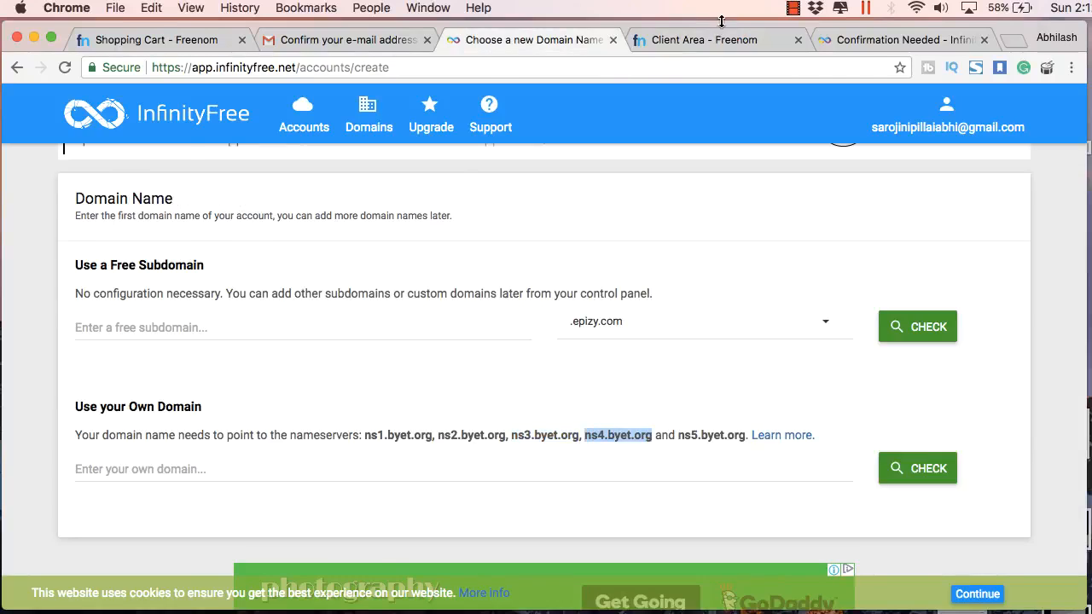
{"action": "key", "text": "super+c"}
{"action": "left_click", "coordinate": [708, 39]}
{"action": "left_click", "coordinate": [555, 452]}
{"action": "key", "text": "super+v"}
{"action": "key", "text": "super+a"}
{"action": "key", "text": "super+v"}
Set Nameserver 5 to ns5.byet.org and submit the nameserver change
{"action": "key", "text": "super+a"}
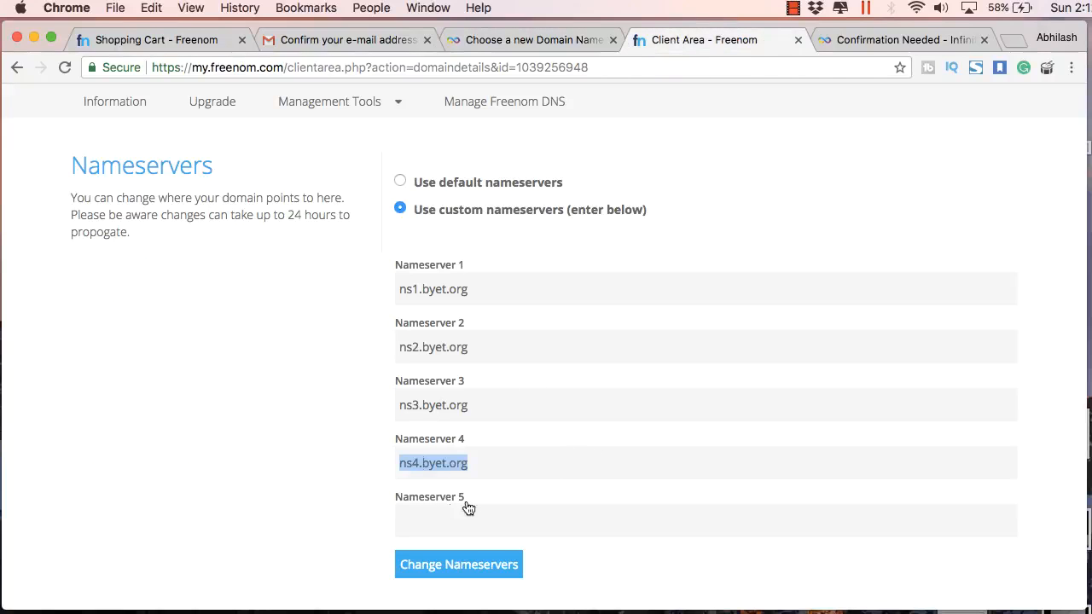
{"action": "left_click", "coordinate": [469, 511]}
{"action": "key", "text": "super+v"}
{"action": "left_click", "coordinate": [418, 522]}
{"action": "key", "text": "BackSpace"}
{"action": "type", "text": "5"}
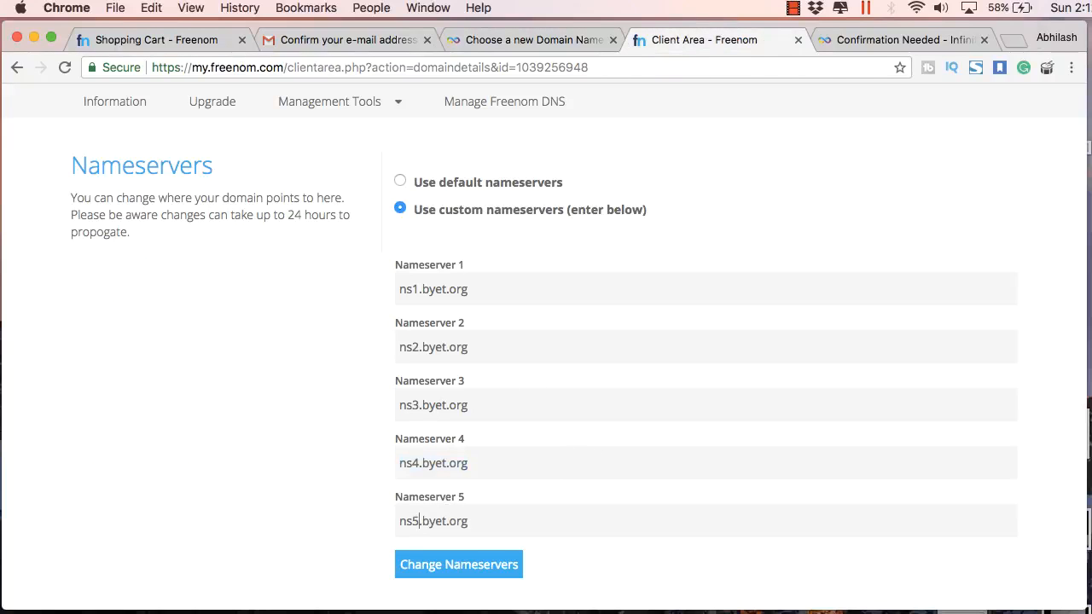
{"action": "left_click", "coordinate": [490, 565]}
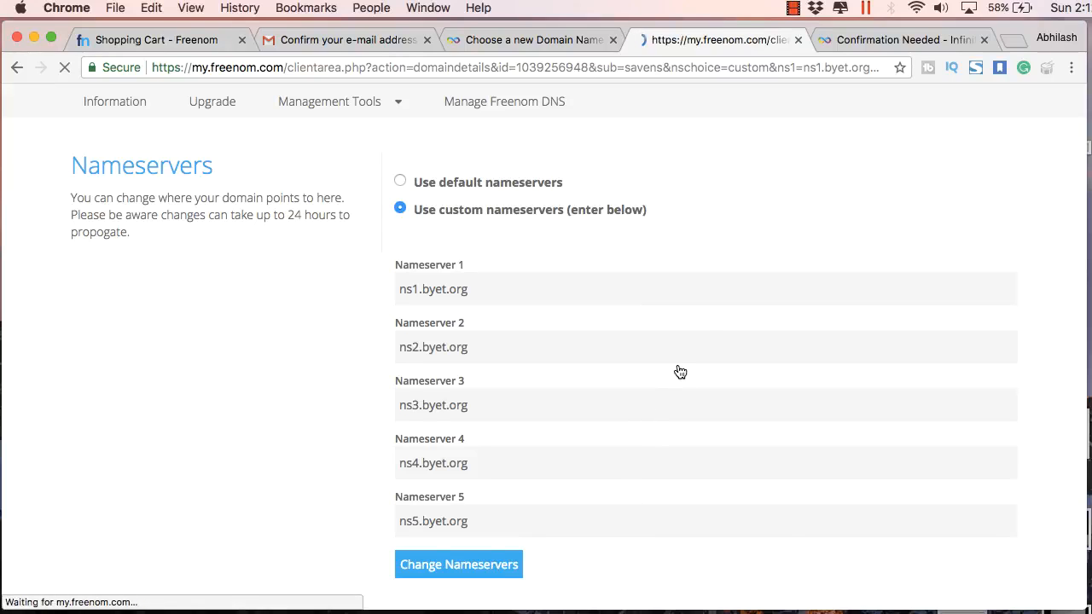
{"action": "left_click", "coordinate": [516, 40]}
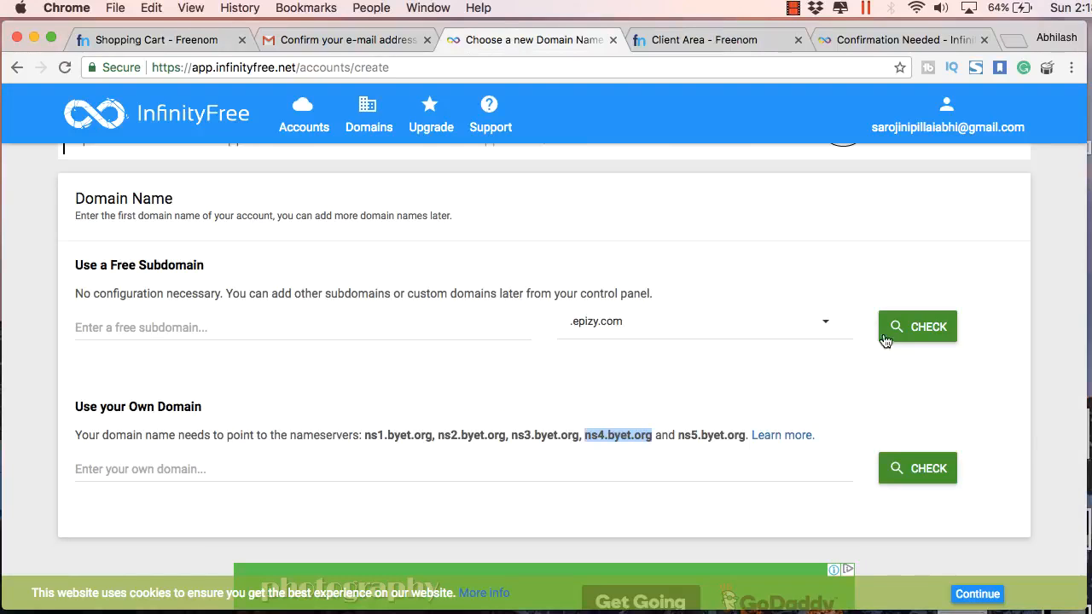
Enter makdi.ga as your own domain and confirm InfinityFree reports it available
{"action": "scroll", "coordinate": [836, 353], "scroll_direction": "down", "scroll_amount": 1}
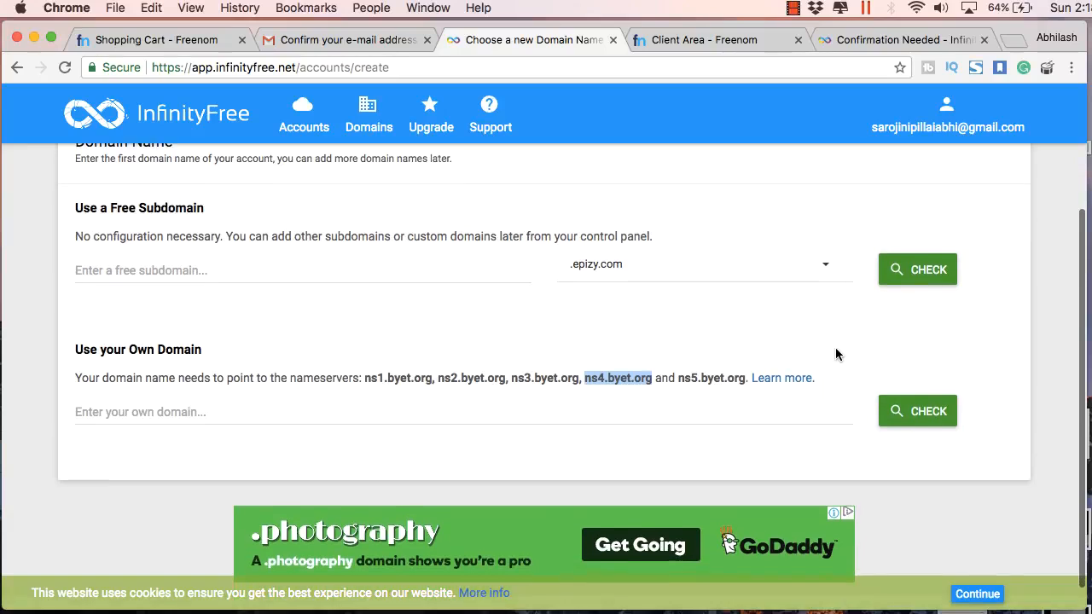
{"action": "left_click", "coordinate": [562, 415]}
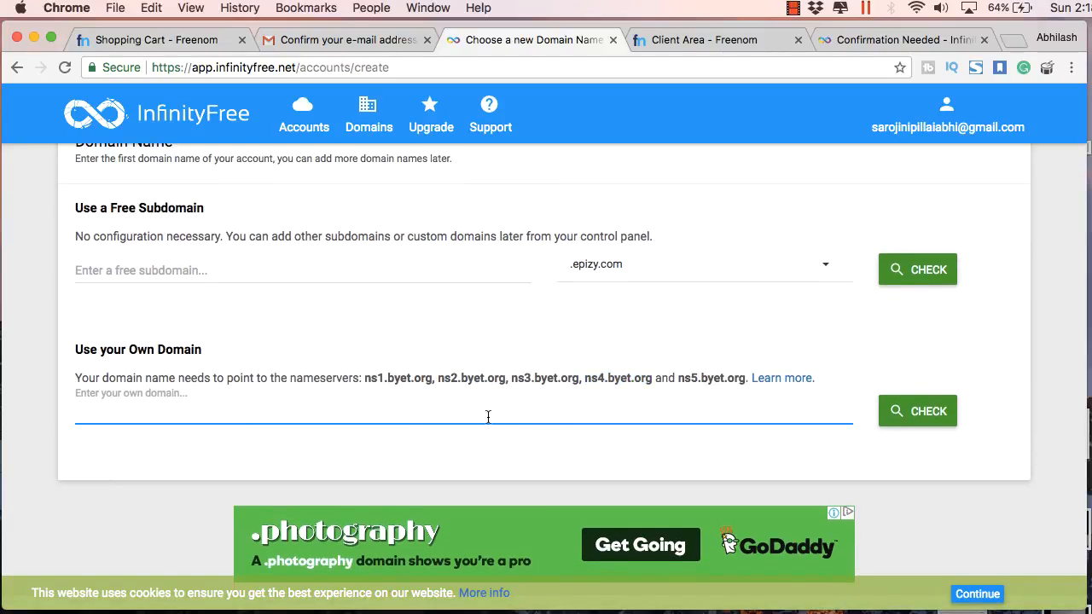
{"action": "type", "text": "makf"}
{"action": "left_click", "coordinate": [919, 416]}
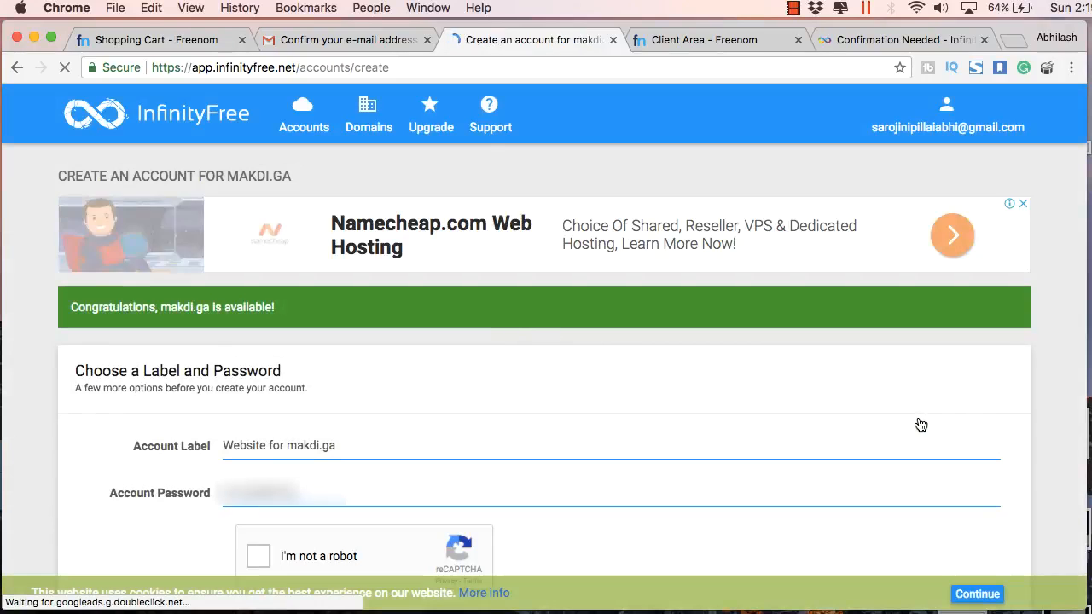
{"action": "scroll", "coordinate": [920, 425], "scroll_direction": "down", "scroll_amount": 3}
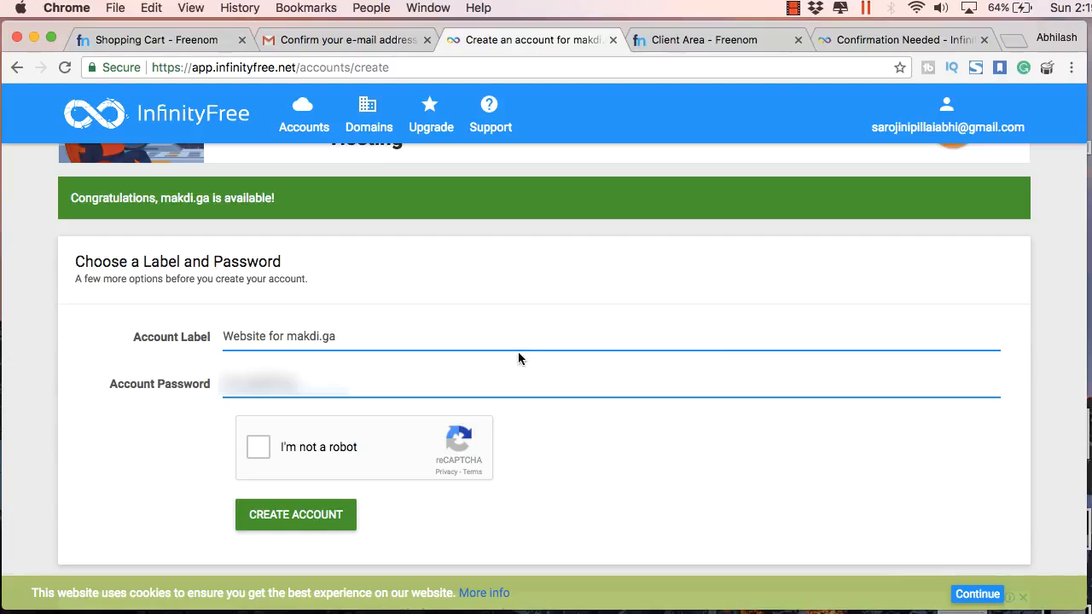
{"action": "left_click_drag", "start_coordinate": [286, 202], "coordinate": [73, 195]}
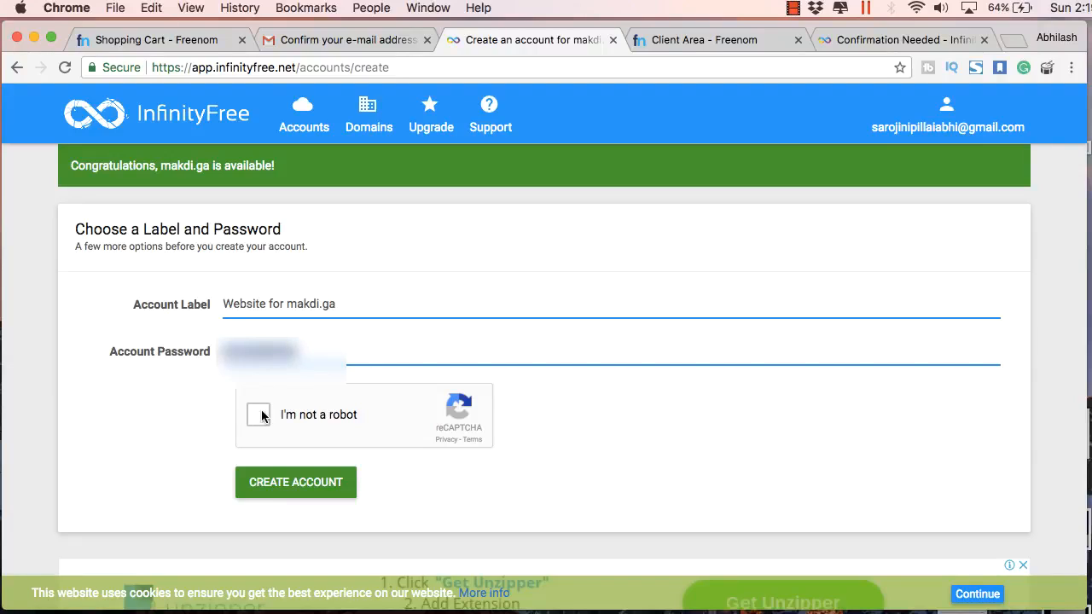
Pass the reCAPTCHA by marking the street-sign and traffic-light tiles
{"action": "left_click", "coordinate": [322, 414]}
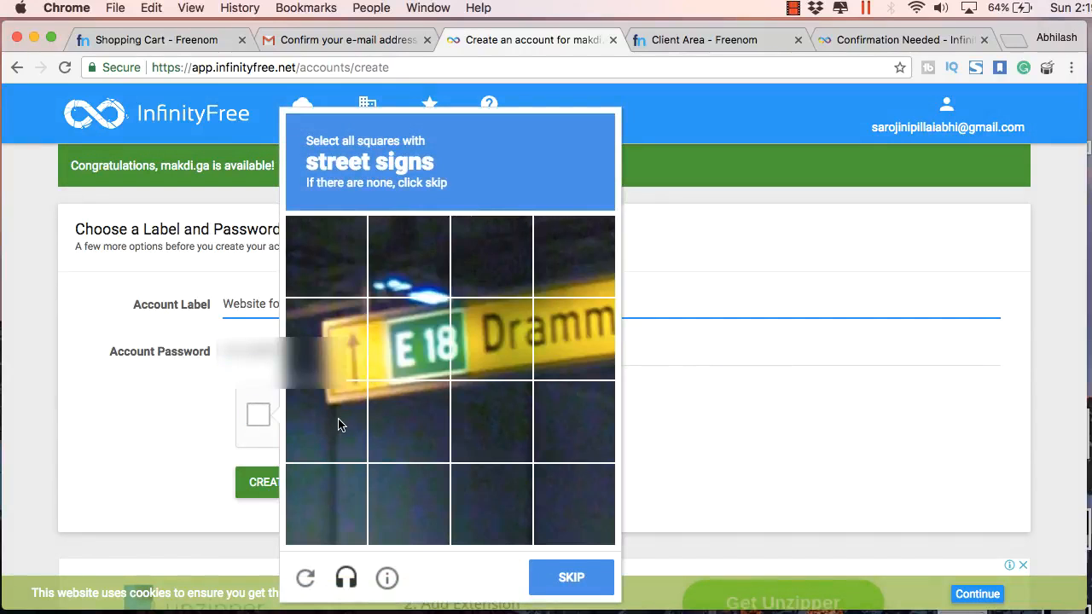
{"action": "left_click", "coordinate": [326, 339]}
{"action": "left_click", "coordinate": [333, 418]}
{"action": "left_click", "coordinate": [410, 341]}
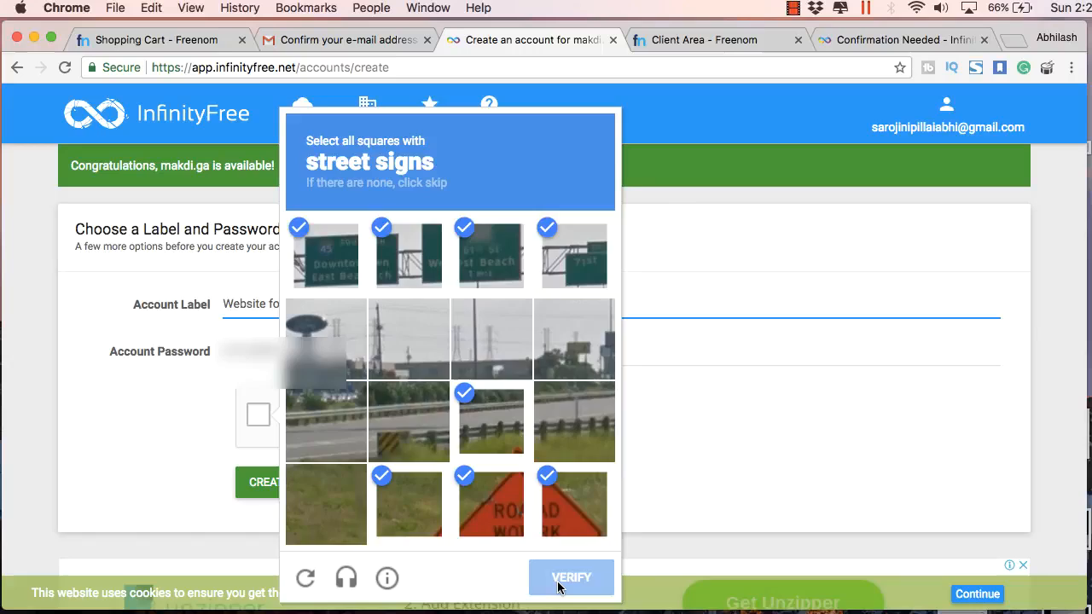
{"action": "left_click", "coordinate": [559, 587]}
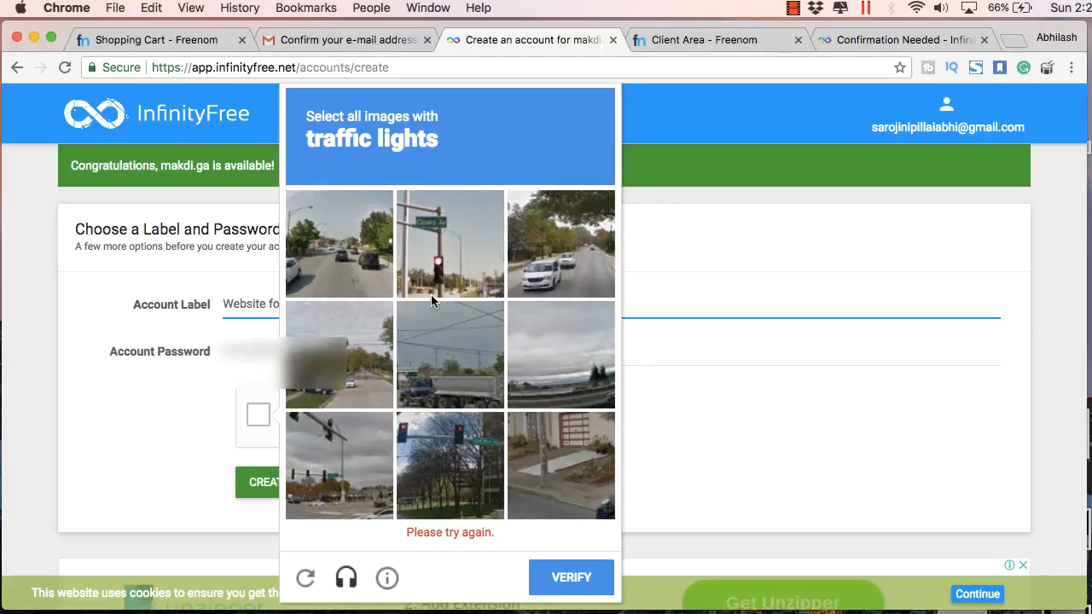
{"action": "left_click", "coordinate": [431, 292]}
{"action": "left_click", "coordinate": [420, 483]}
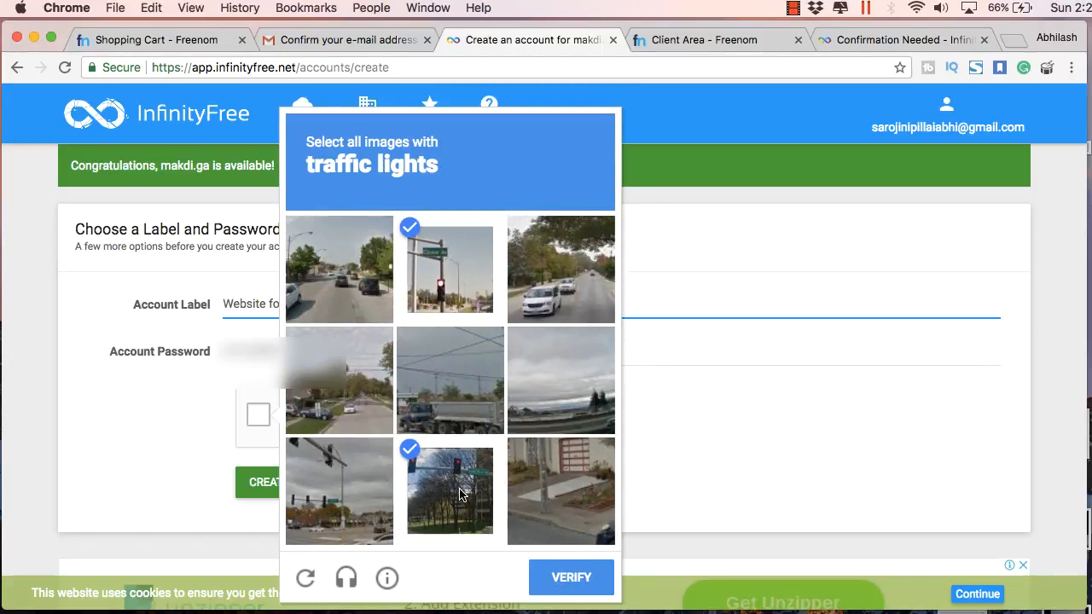
{"action": "left_click", "coordinate": [340, 478]}
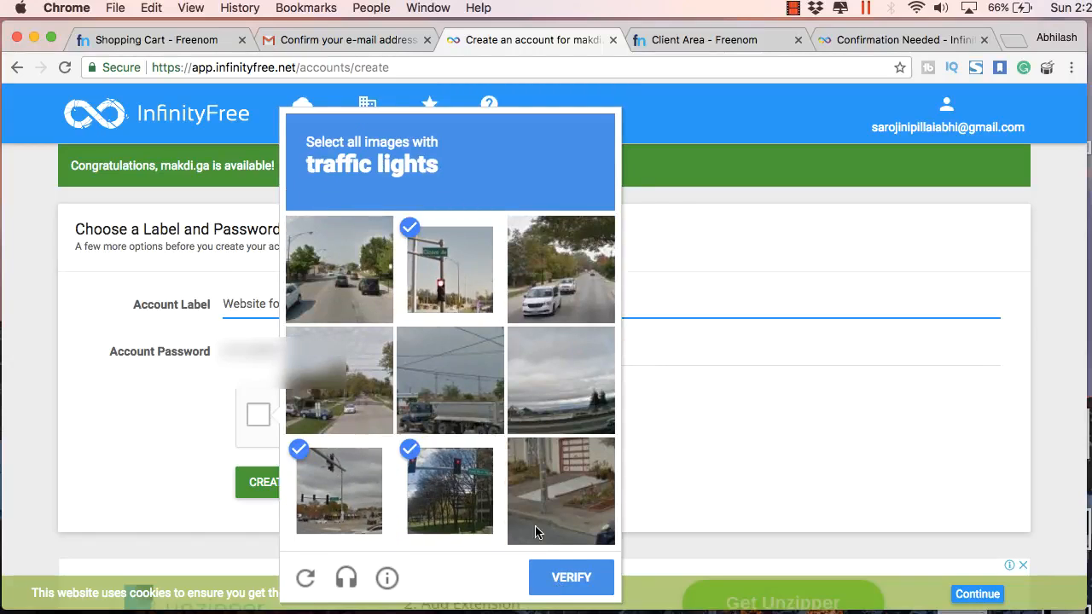
{"action": "left_click", "coordinate": [567, 579]}
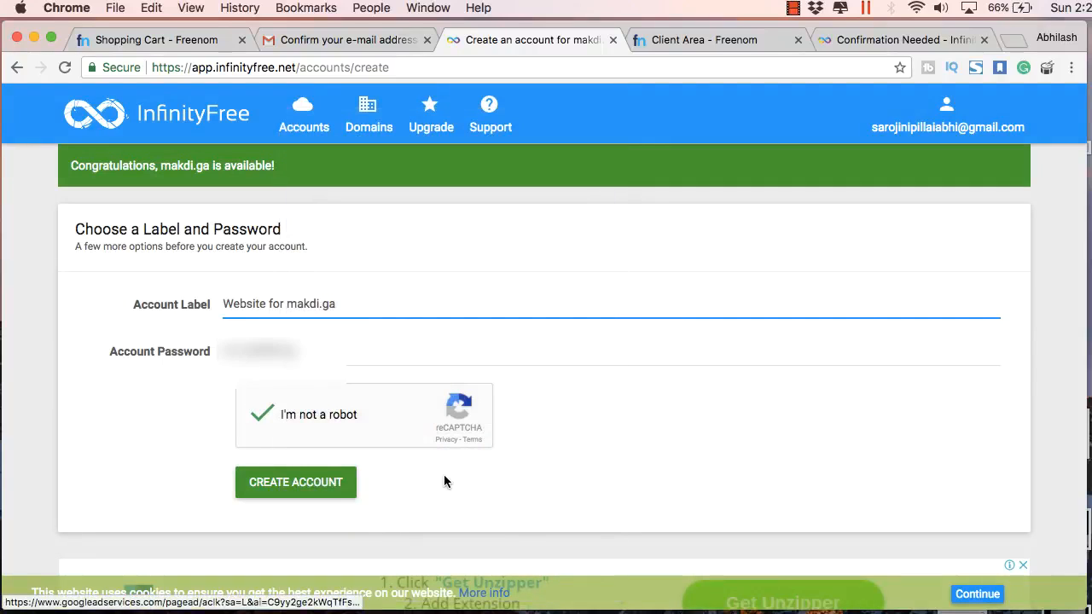
Create the makdi.ga hosting account and view it in the client area
{"action": "left_click", "coordinate": [309, 484]}
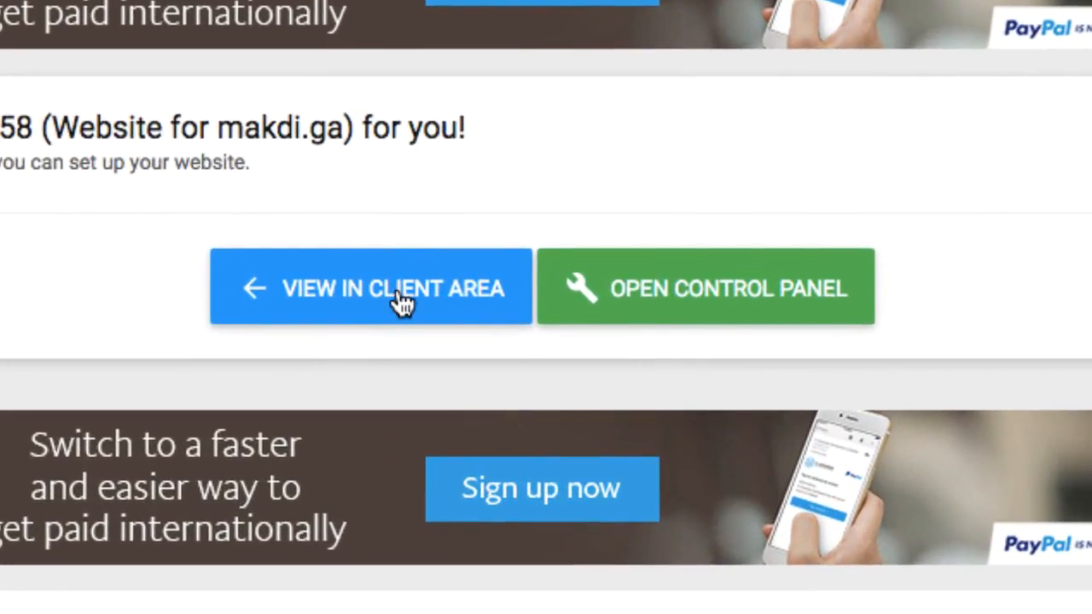
{"action": "left_click", "coordinate": [670, 307]}
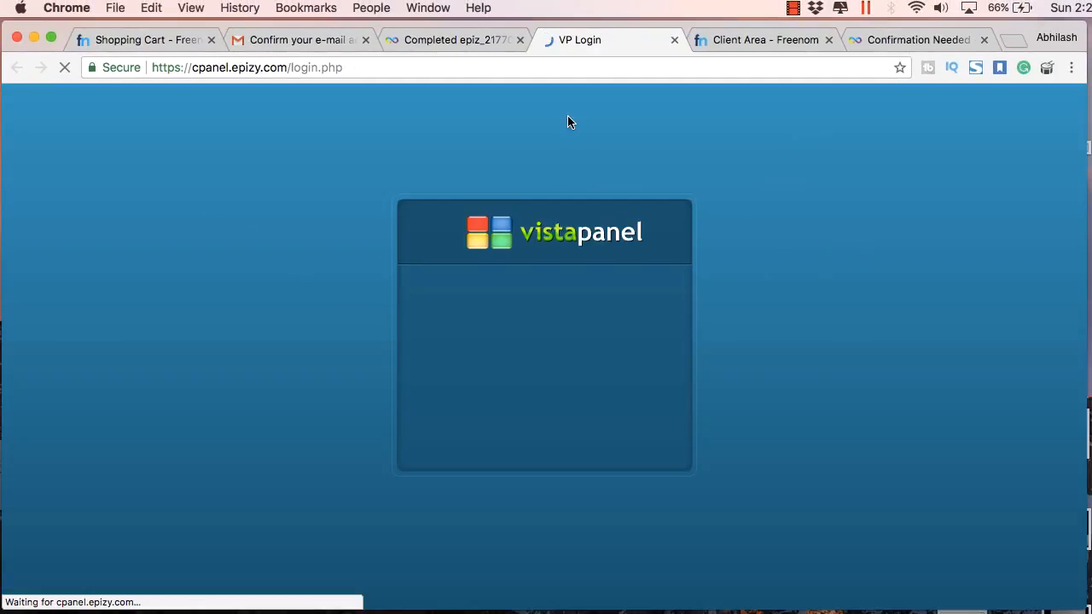
{"action": "left_click", "coordinate": [483, 40]}
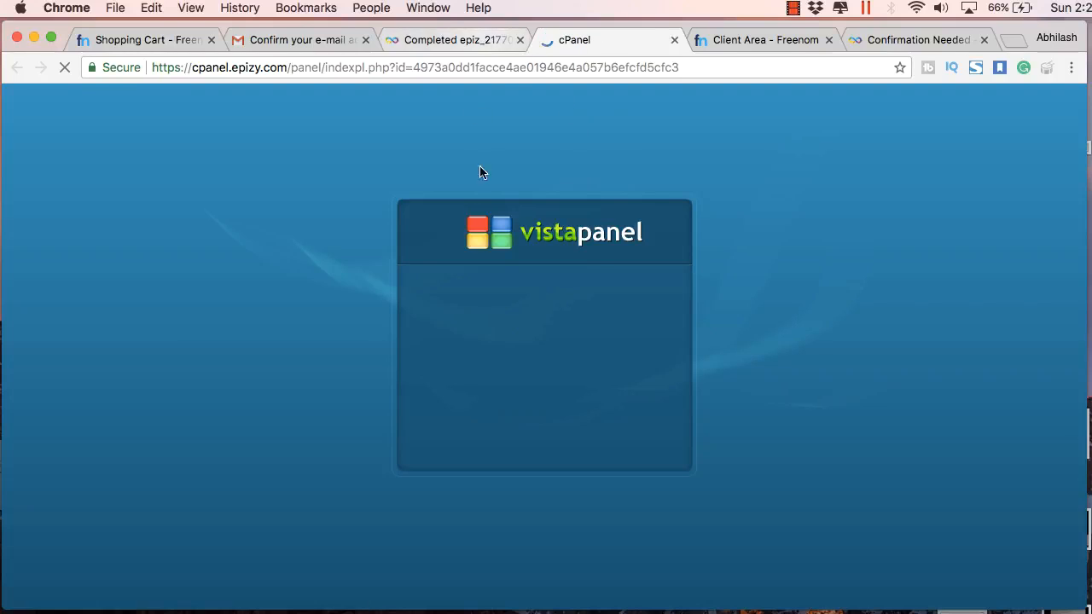
{"action": "left_click", "coordinate": [462, 393]}
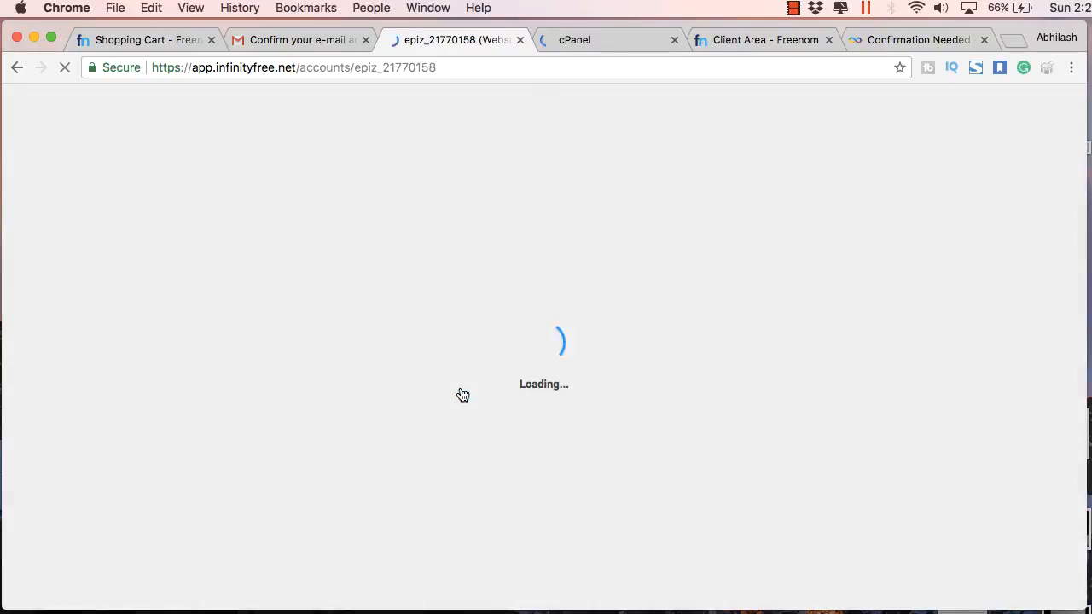
Check the account password and FTP username, then go to the control panel tab
{"action": "scroll", "coordinate": [490, 374], "scroll_direction": "down", "scroll_amount": 3}
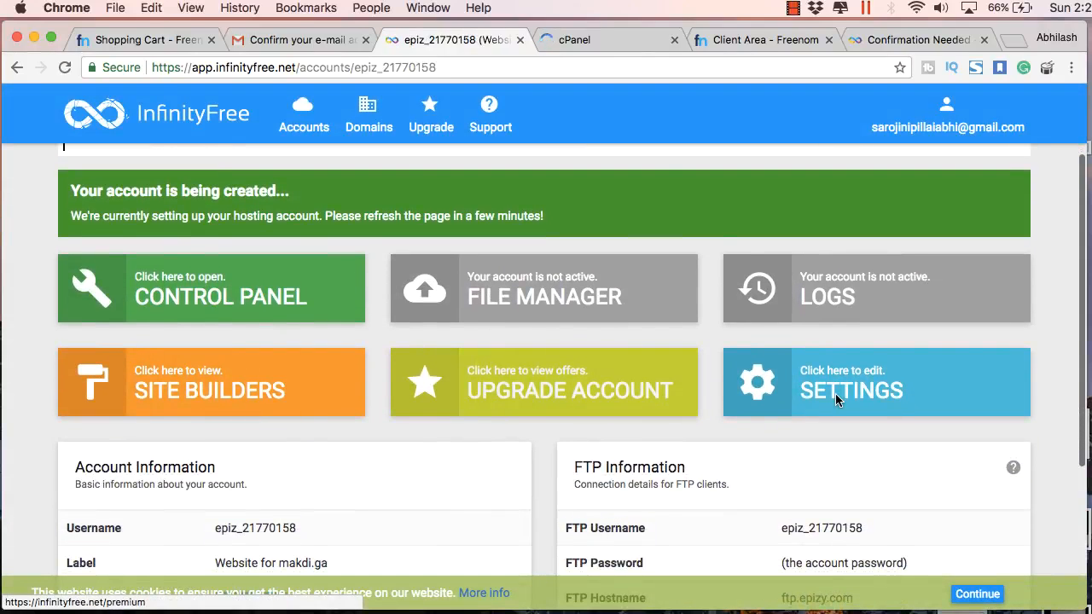
{"action": "scroll", "coordinate": [835, 394], "scroll_direction": "down", "scroll_amount": 5}
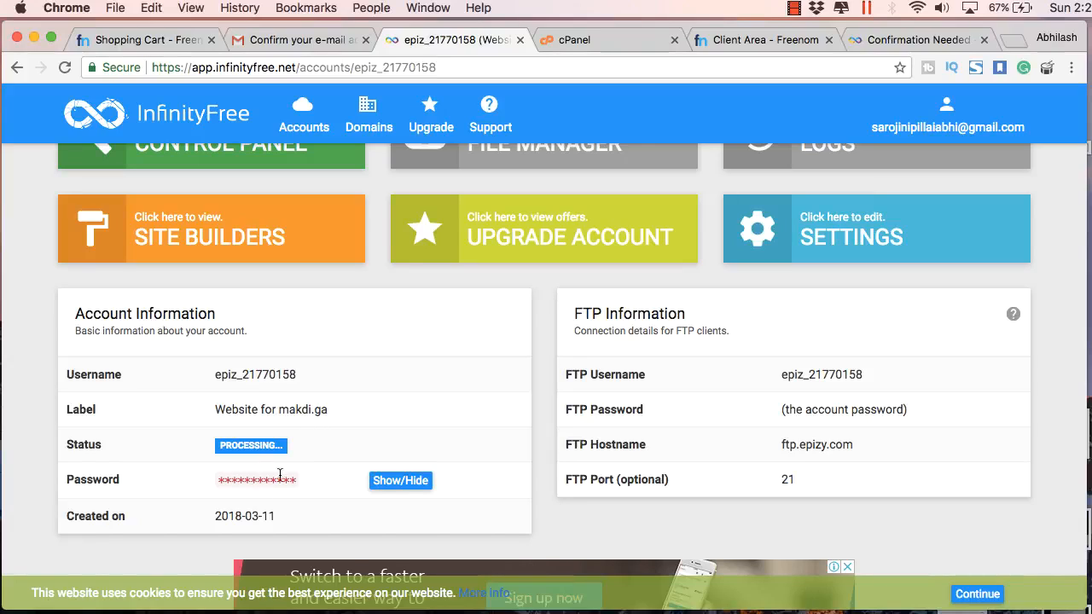
{"action": "left_click", "coordinate": [397, 488]}
{"action": "left_click", "coordinate": [396, 488]}
{"action": "left_click_drag", "start_coordinate": [796, 377], "coordinate": [864, 378]}
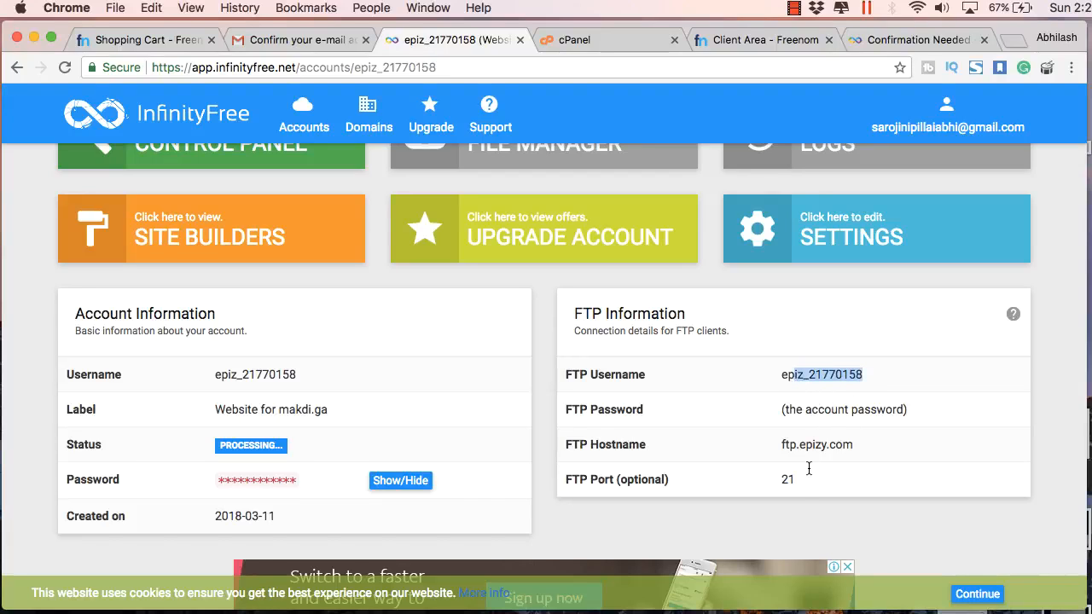
{"action": "left_click", "coordinate": [625, 33]}
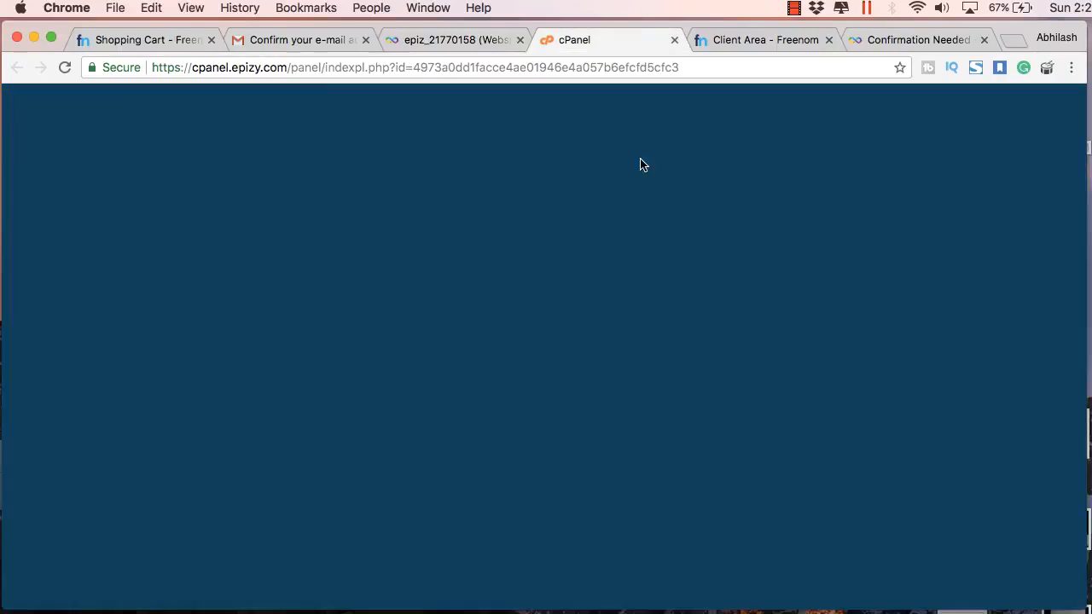
Open Softaculous Apps Installer from vistaPanel's Software section and begin a WordPress install
{"action": "scroll", "coordinate": [637, 250], "scroll_direction": "down", "scroll_amount": 10}
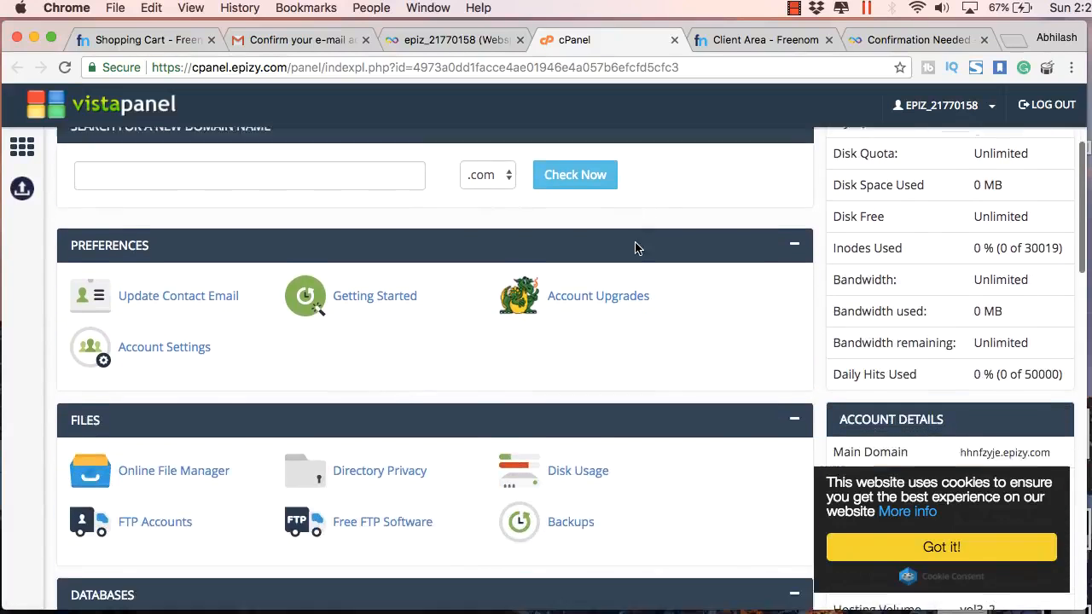
{"action": "scroll", "coordinate": [638, 249], "scroll_direction": "down", "scroll_amount": 12}
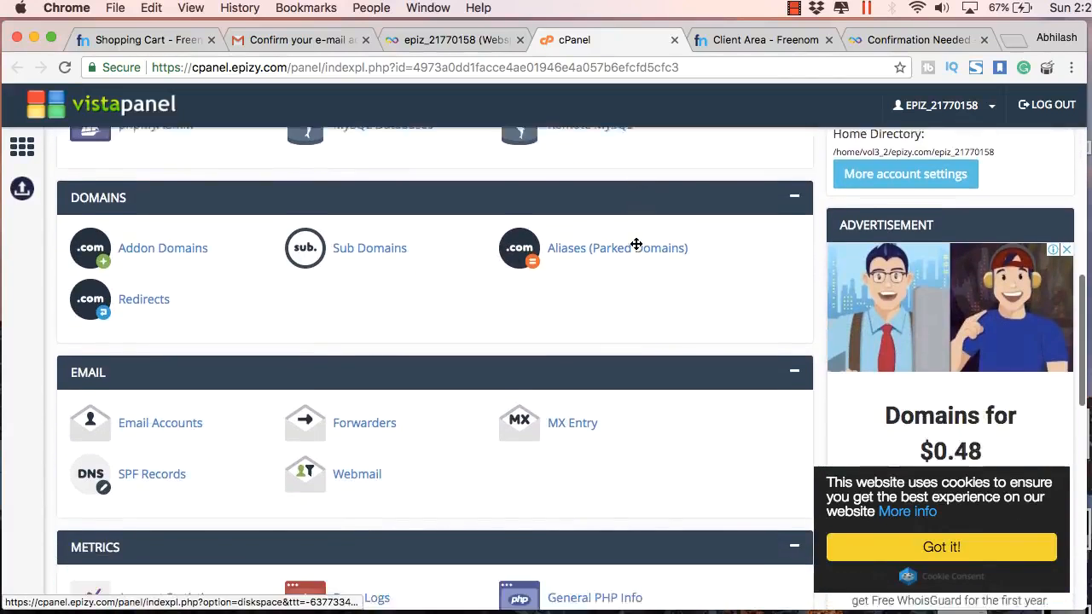
{"action": "scroll", "coordinate": [635, 247], "scroll_direction": "down", "scroll_amount": 7}
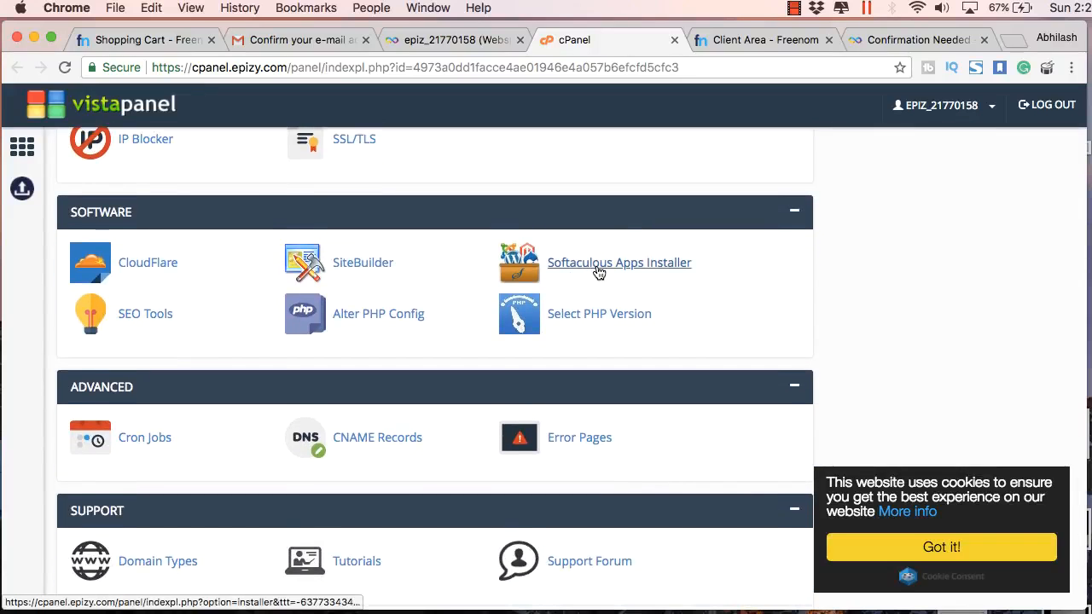
{"action": "left_click", "coordinate": [596, 264]}
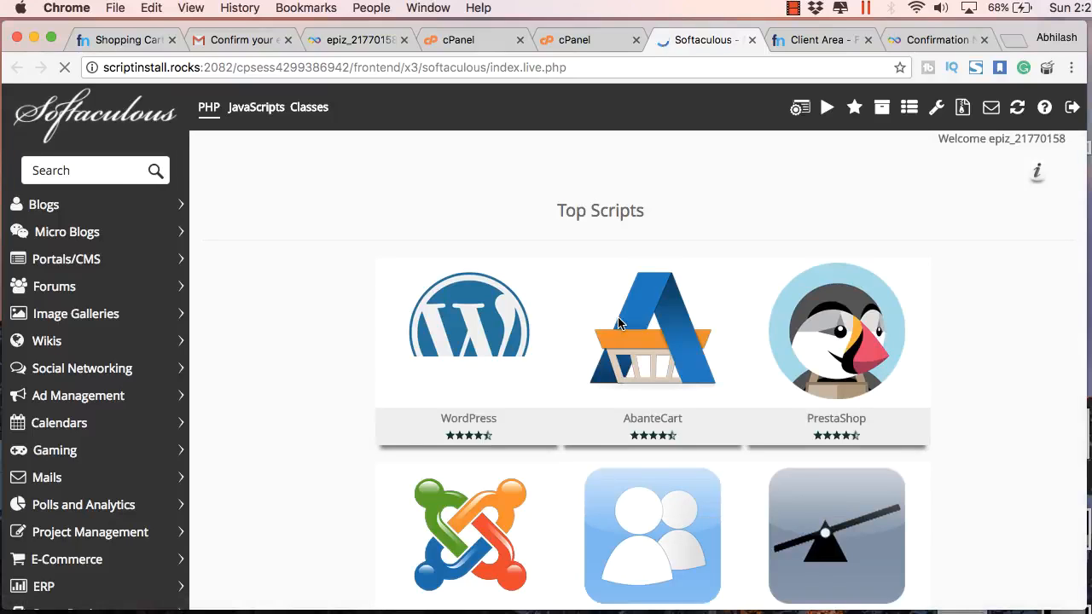
{"action": "scroll", "coordinate": [281, 294], "scroll_direction": "down", "scroll_amount": 3}
{"action": "scroll", "coordinate": [282, 295], "scroll_direction": "down", "scroll_amount": 6}
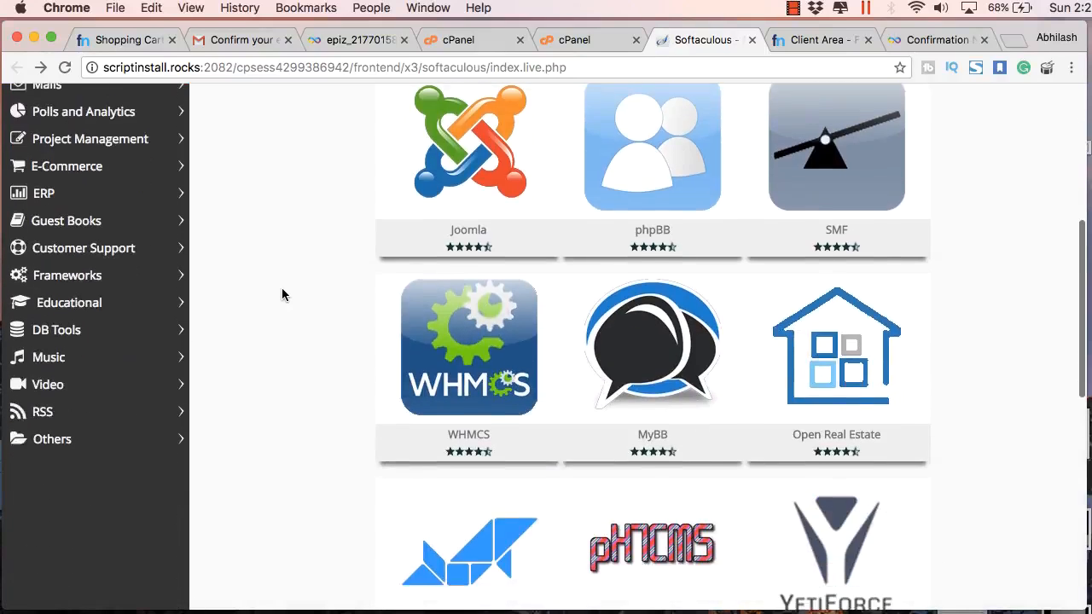
{"action": "scroll", "coordinate": [282, 295], "scroll_direction": "down", "scroll_amount": 3}
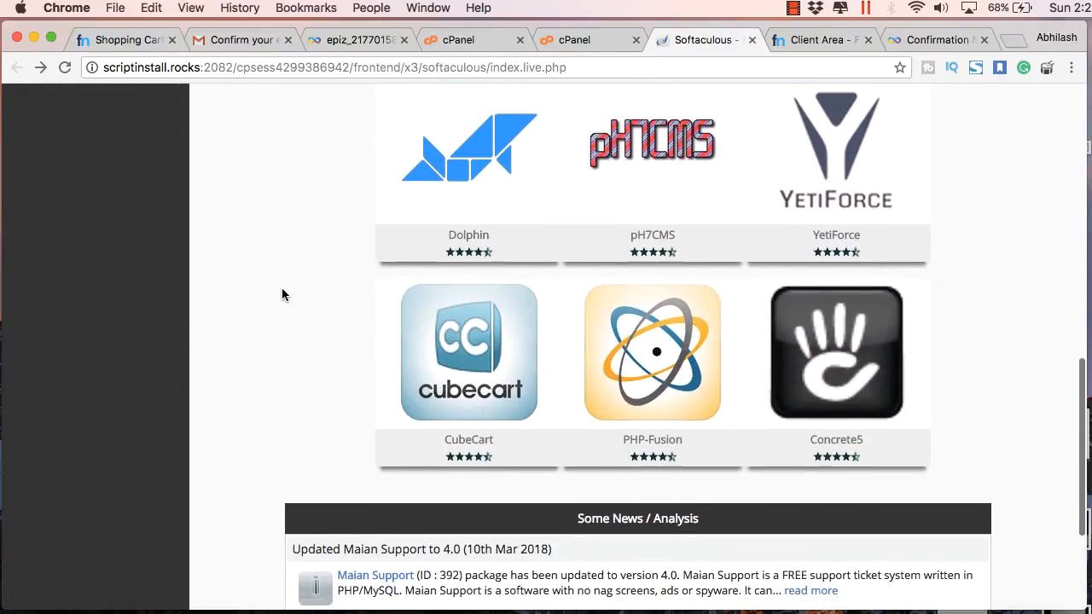
{"action": "scroll", "coordinate": [281, 295], "scroll_direction": "up", "scroll_amount": 9}
{"action": "scroll", "coordinate": [486, 282], "scroll_direction": "up", "scroll_amount": 2}
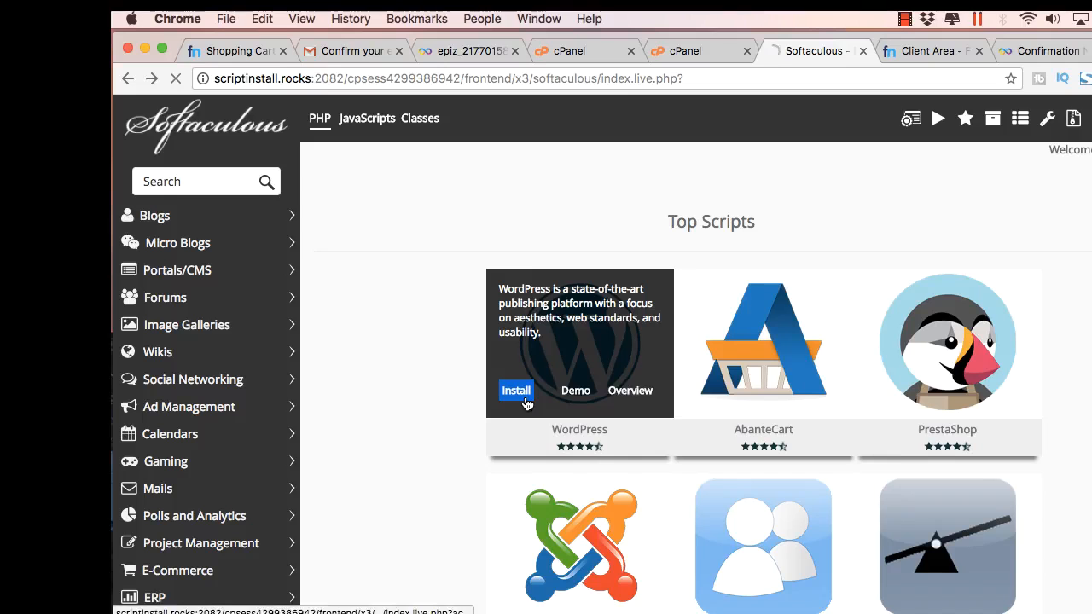
{"action": "left_click", "coordinate": [404, 378]}
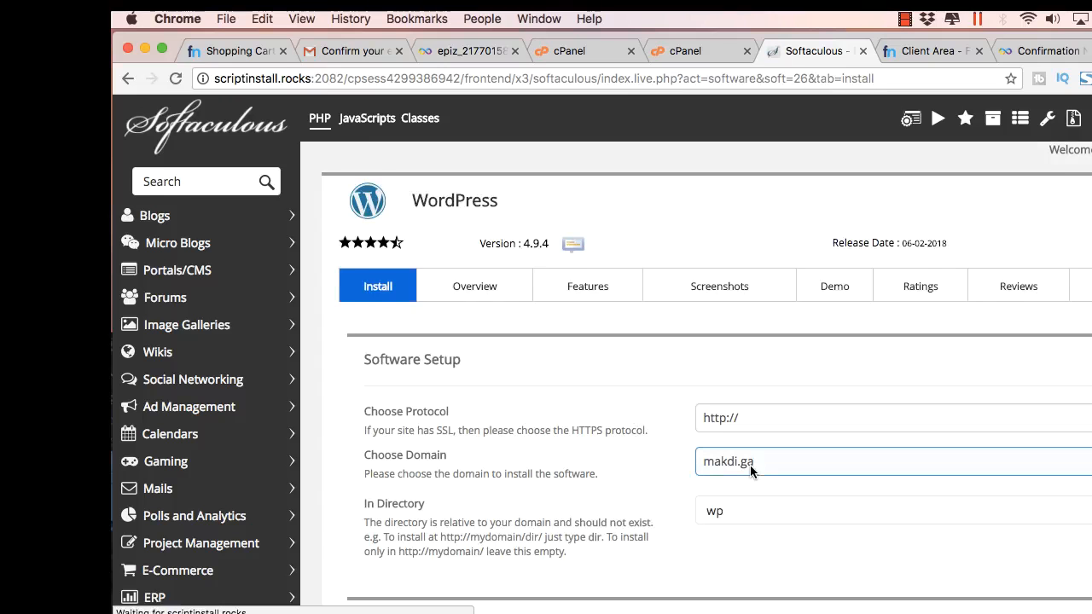
Empty the In Directory field so WordPress installs at the makdi.ga root
{"action": "scroll", "coordinate": [750, 465], "scroll_direction": "down", "scroll_amount": 2}
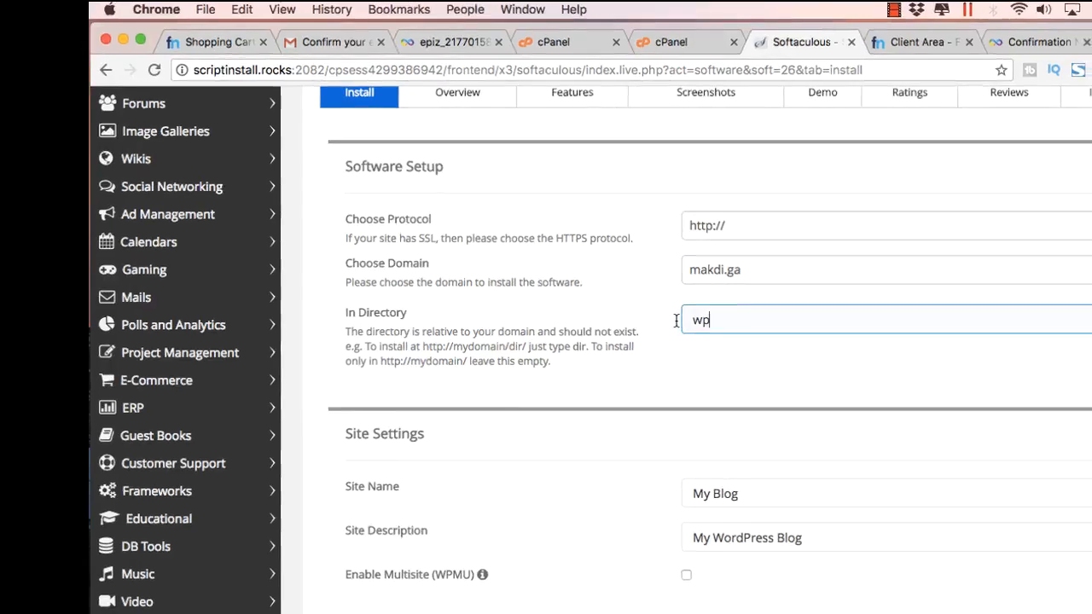
{"action": "double_click", "coordinate": [705, 325]}
{"action": "key", "text": "BackSpace"}
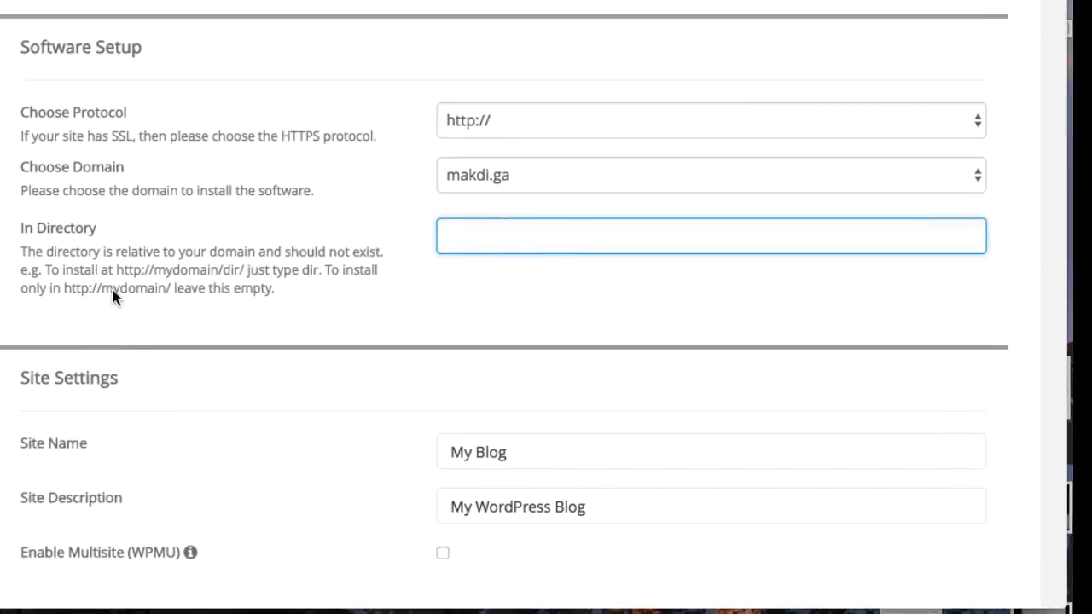
{"action": "left_click_drag", "start_coordinate": [274, 289], "coordinate": [64, 288]}
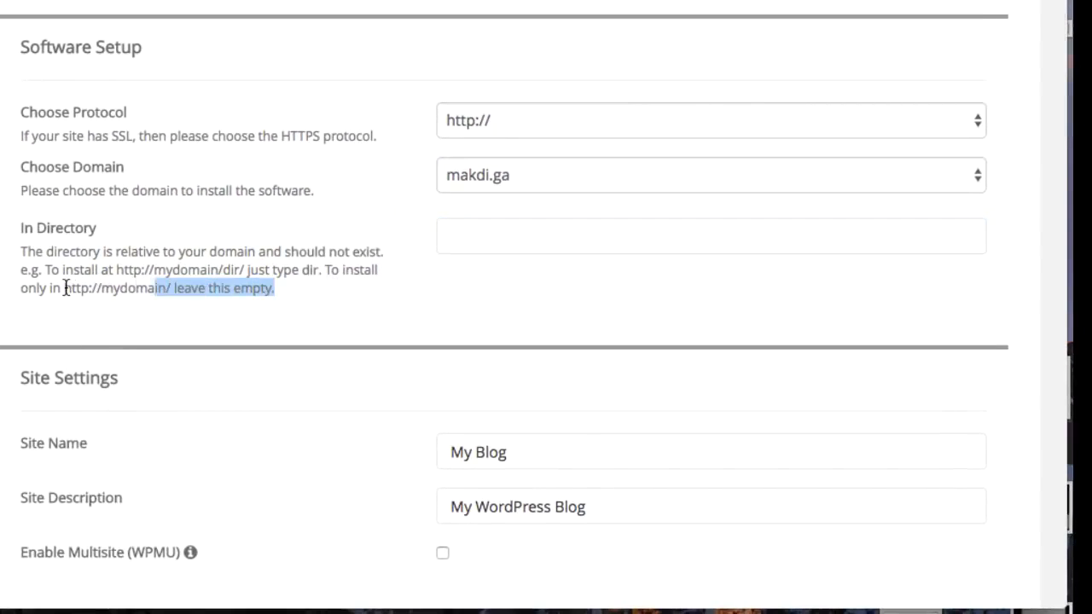
{"action": "left_click", "coordinate": [344, 303]}
Set the site name to 'Makdi Demo' and the description to 'Free Website'
{"action": "scroll", "coordinate": [384, 298], "scroll_direction": "down", "scroll_amount": 2}
{"action": "left_click", "coordinate": [481, 284]}
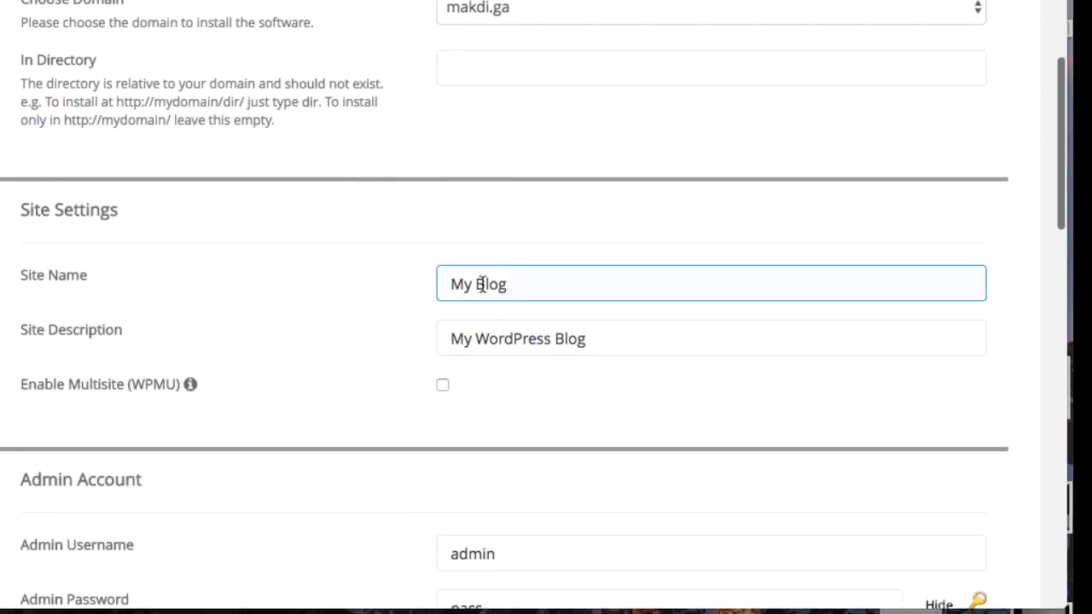
{"action": "triple_click", "coordinate": [450, 284]}
{"action": "type", "text": "Makd"}
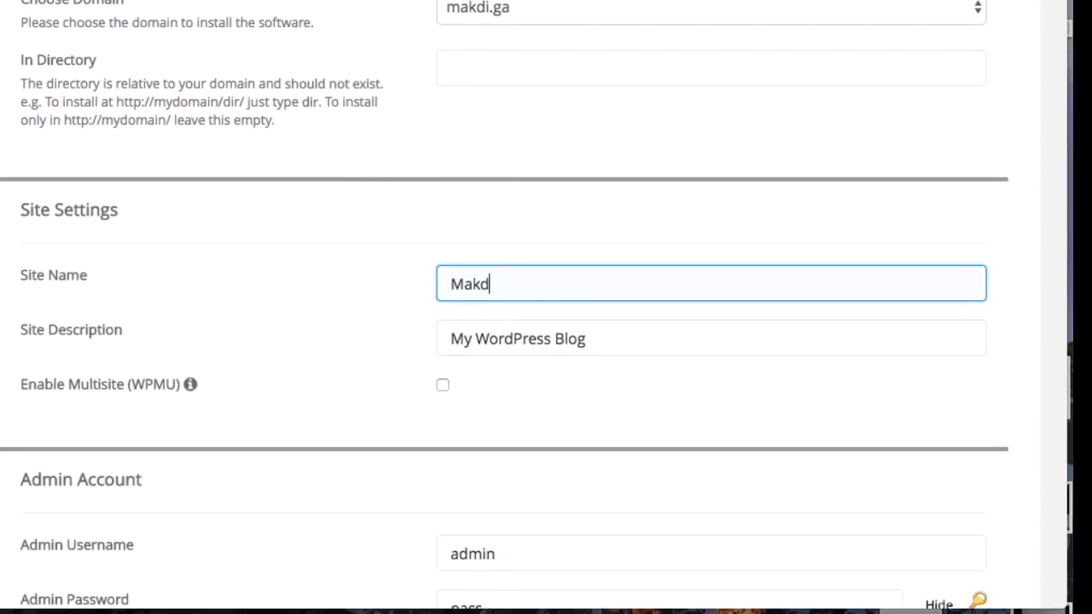
{"action": "type", "text": "i Demo"}
{"action": "left_click", "coordinate": [463, 339]}
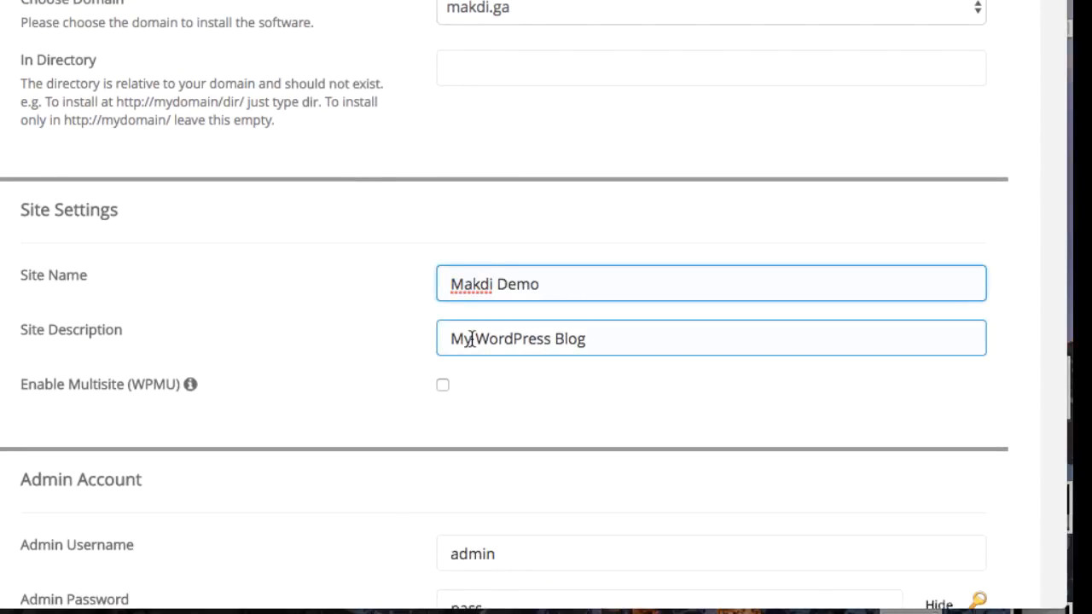
{"action": "triple_click", "coordinate": [450, 339]}
{"action": "type", "text": "Fre"}
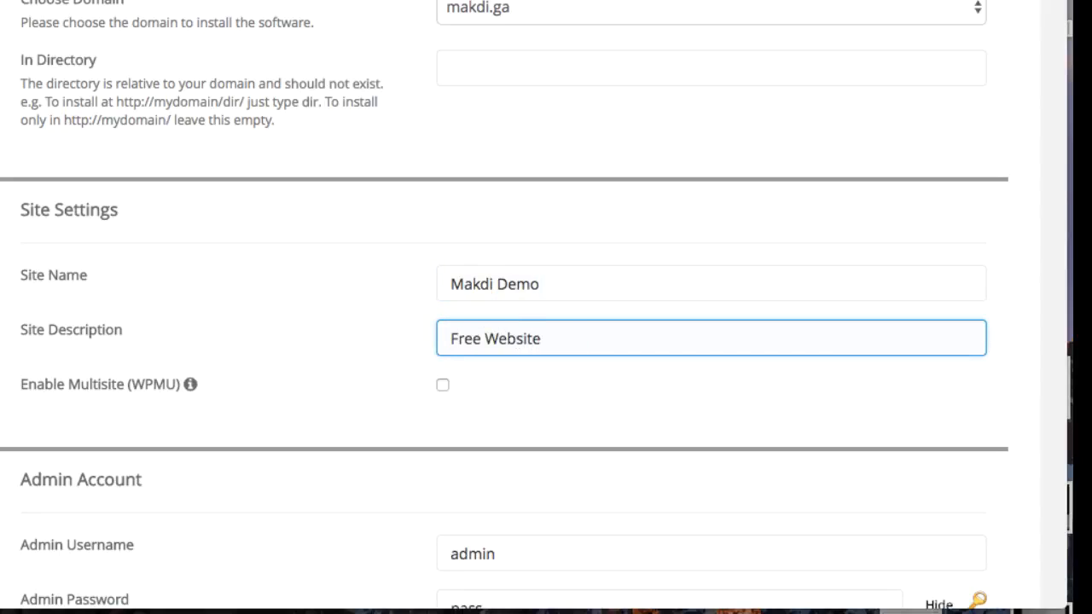
{"action": "type", "text": "e Website"}
Replace the default admin password with a new one
{"action": "scroll", "coordinate": [450, 282], "scroll_direction": "down", "scroll_amount": 3}
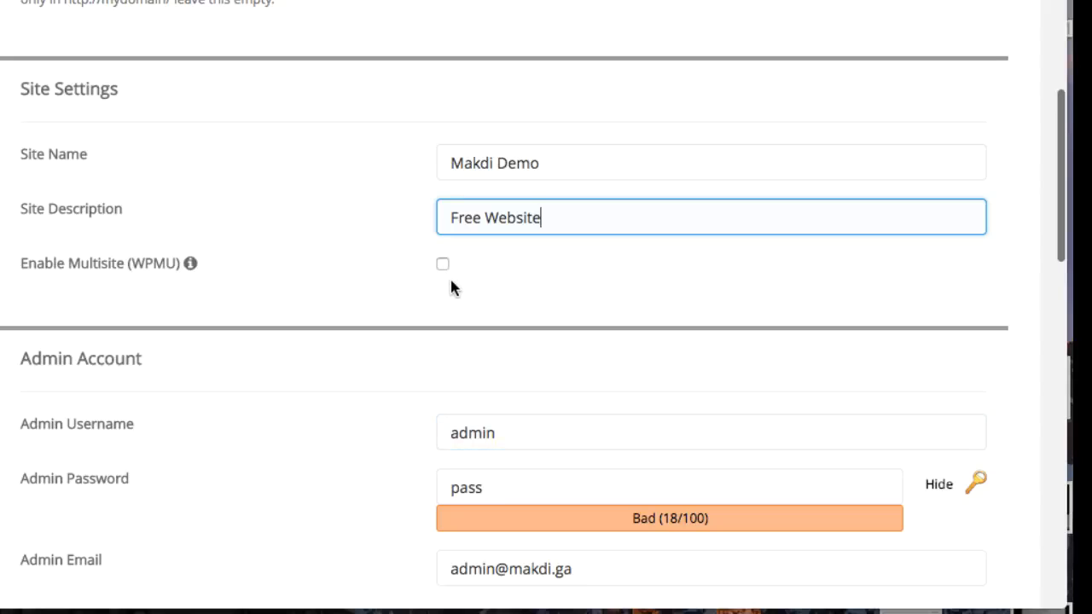
{"action": "scroll", "coordinate": [493, 241], "scroll_direction": "down", "scroll_amount": 4}
{"action": "left_click", "coordinate": [498, 224]}
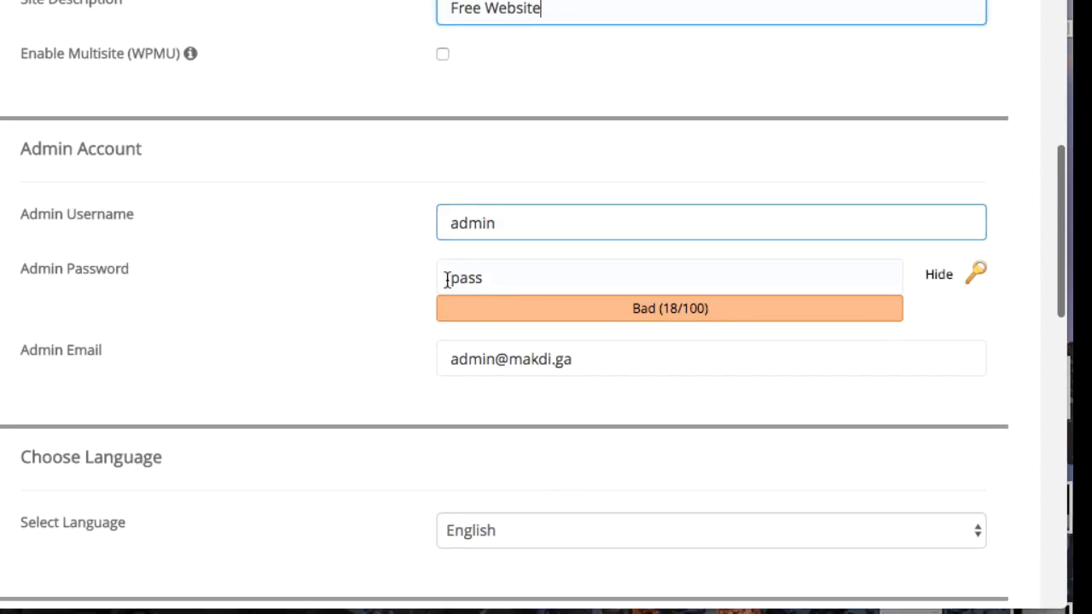
{"action": "left_click_drag", "start_coordinate": [447, 280], "coordinate": [937, 274]}
{"action": "left_click", "coordinate": [938, 280]}
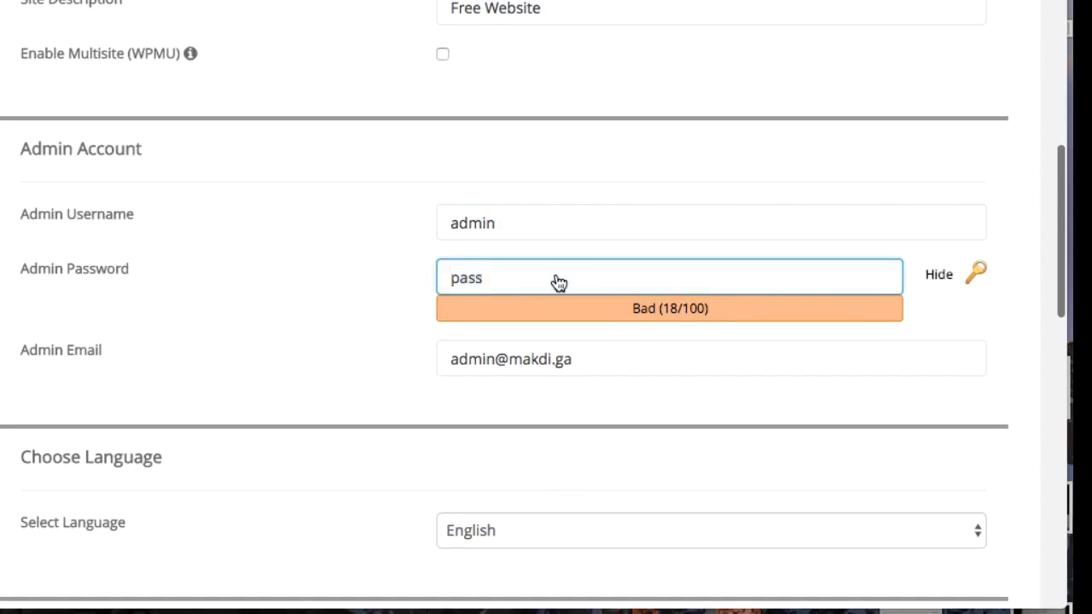
{"action": "left_click_drag", "start_coordinate": [556, 280], "coordinate": [421, 268]}
{"action": "key", "text": "BackSpace"}
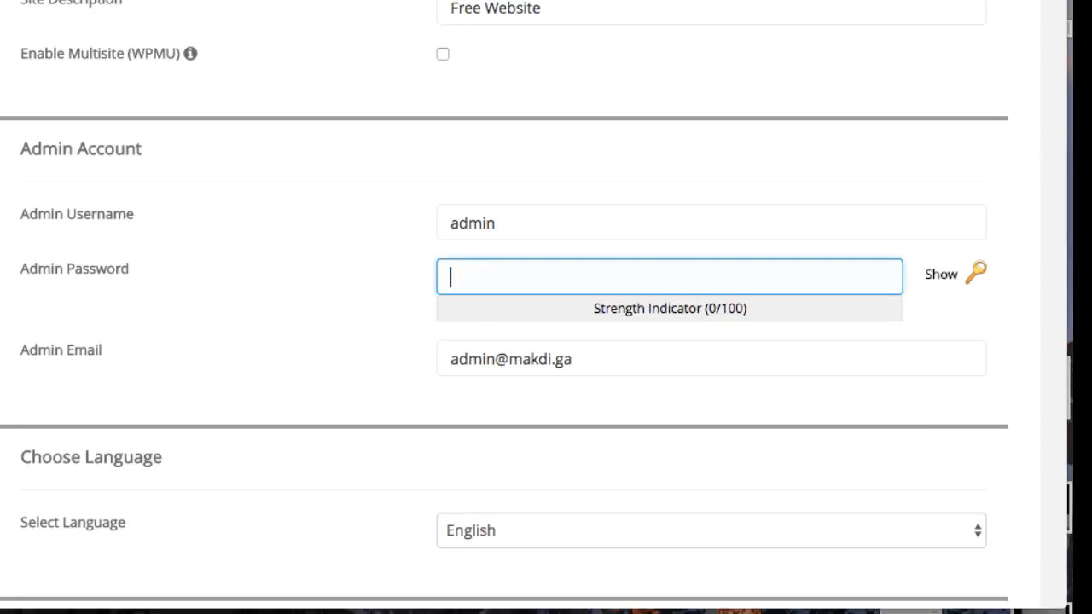
{"action": "type", "text": "••••••••"}
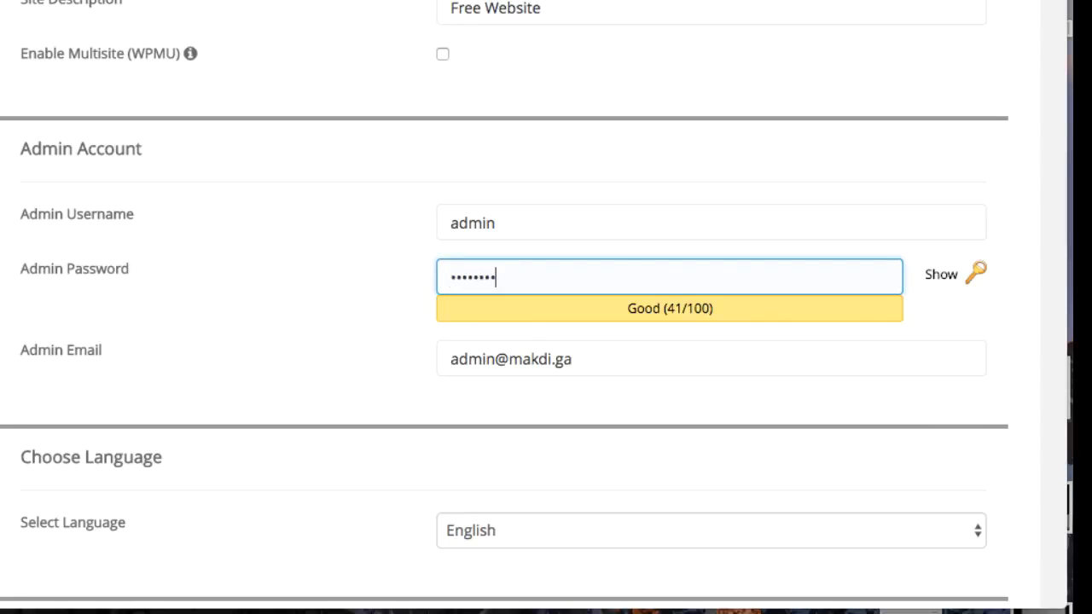
Fill in the owner's admin e-mail address and enable the Limit Login Attempts plugin
{"action": "triple_click", "coordinate": [446, 358]}
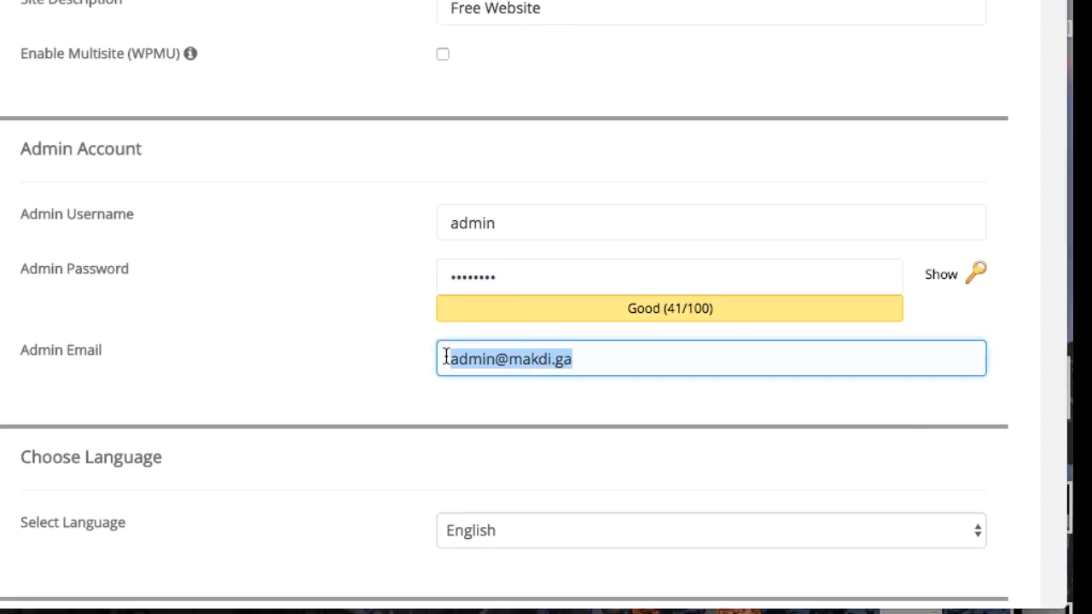
{"action": "type", "text": "sa"}
{"action": "left_click", "coordinate": [483, 390]}
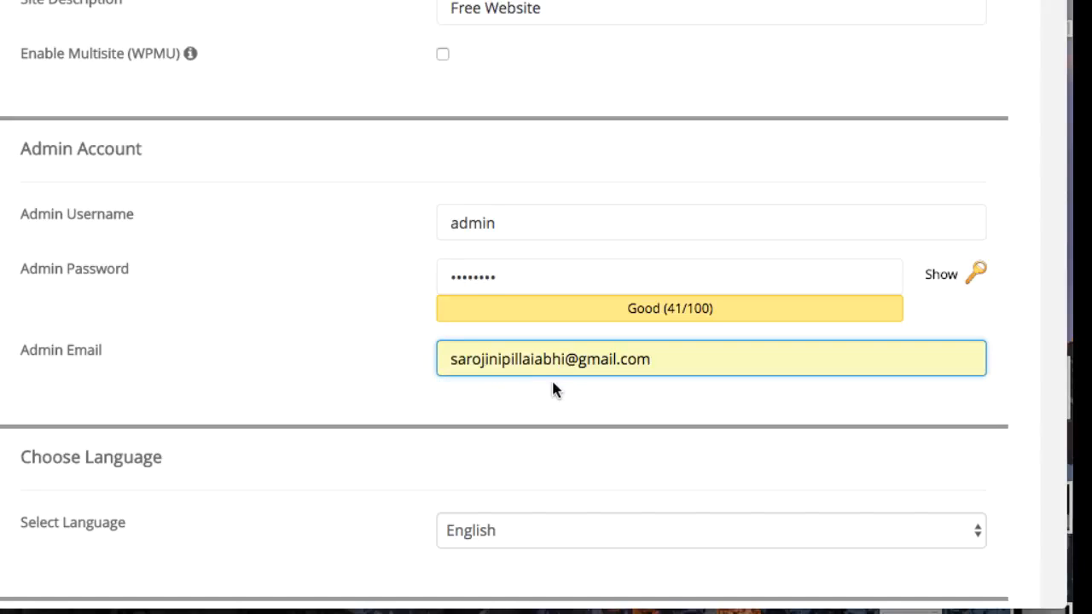
{"action": "scroll", "coordinate": [553, 390], "scroll_direction": "down", "scroll_amount": 5}
{"action": "scroll", "coordinate": [553, 390], "scroll_direction": "down", "scroll_amount": 3}
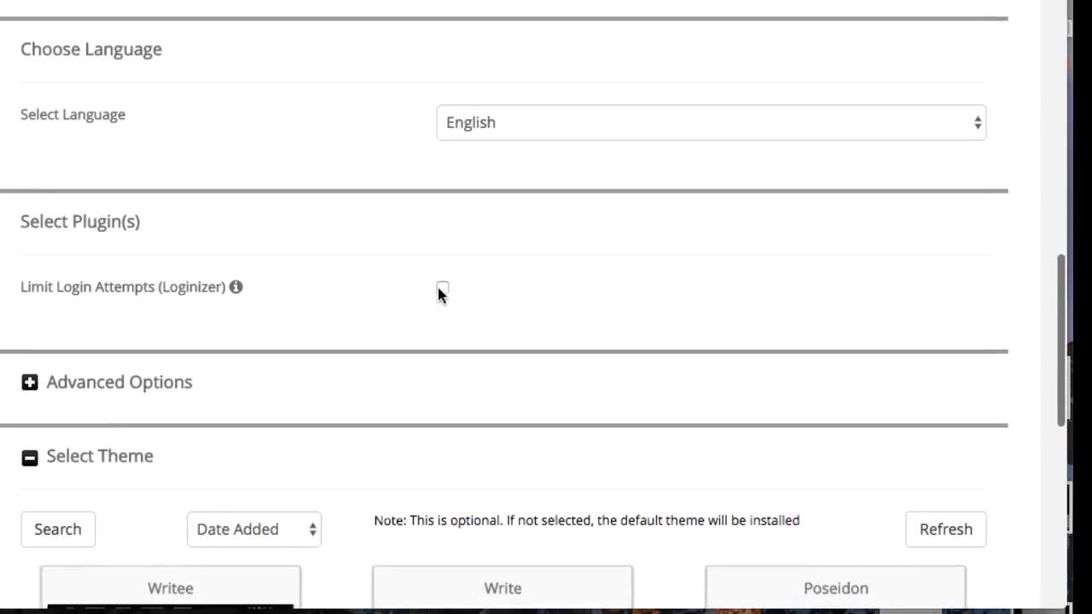
{"action": "left_click", "coordinate": [442, 288]}
{"action": "scroll", "coordinate": [29, 245], "scroll_direction": "down", "scroll_amount": 1}
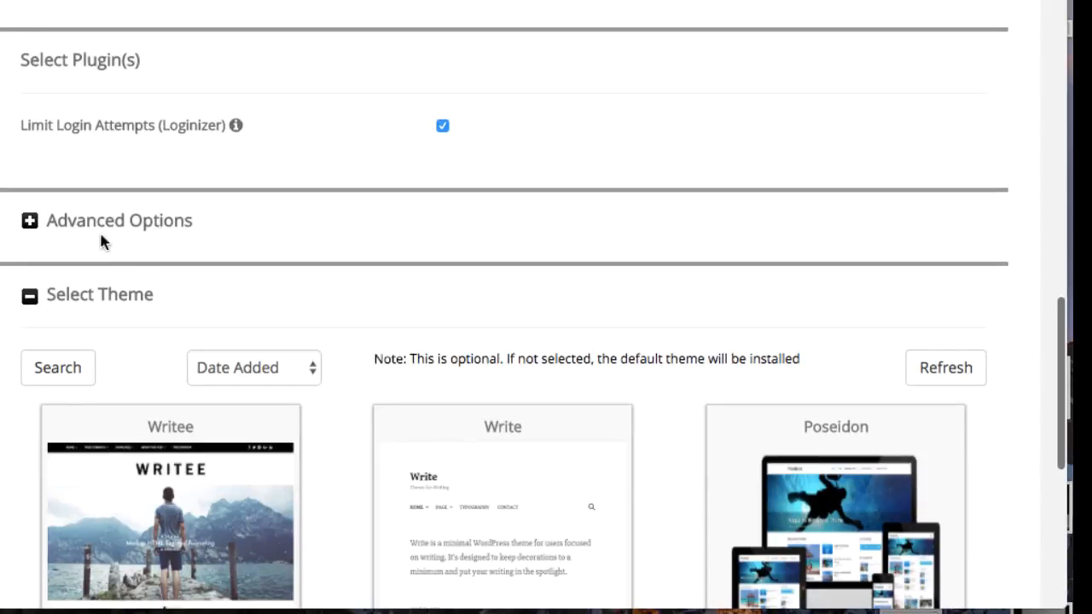
{"action": "scroll", "coordinate": [106, 265], "scroll_direction": "down", "scroll_amount": 3}
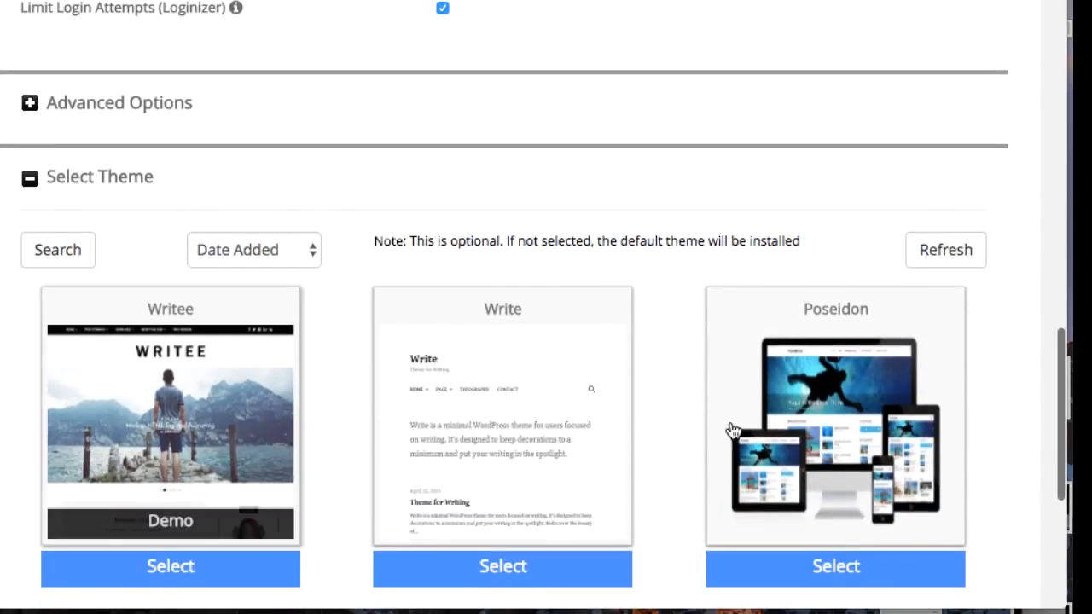
{"action": "scroll", "coordinate": [669, 418], "scroll_direction": "down", "scroll_amount": 6}
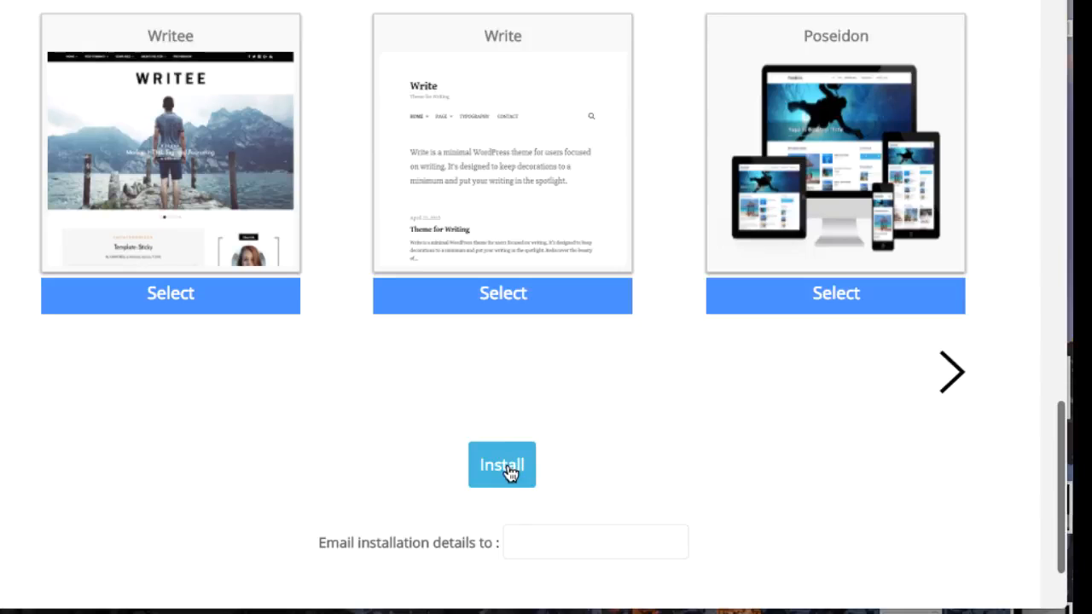
{"action": "left_click", "coordinate": [504, 466]}
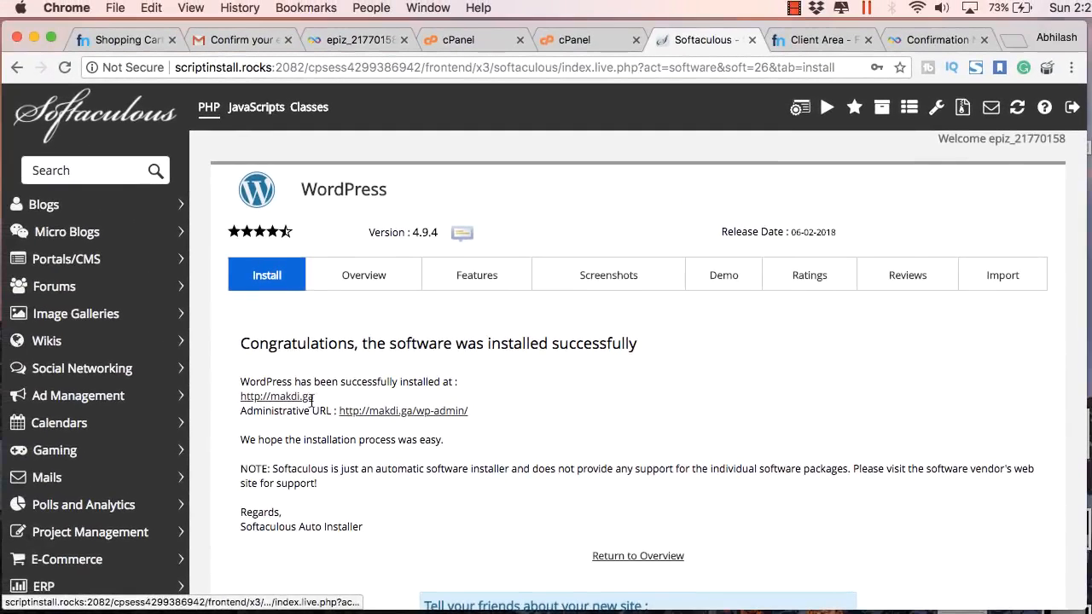
{"action": "left_click", "coordinate": [294, 398], "text": "super"}
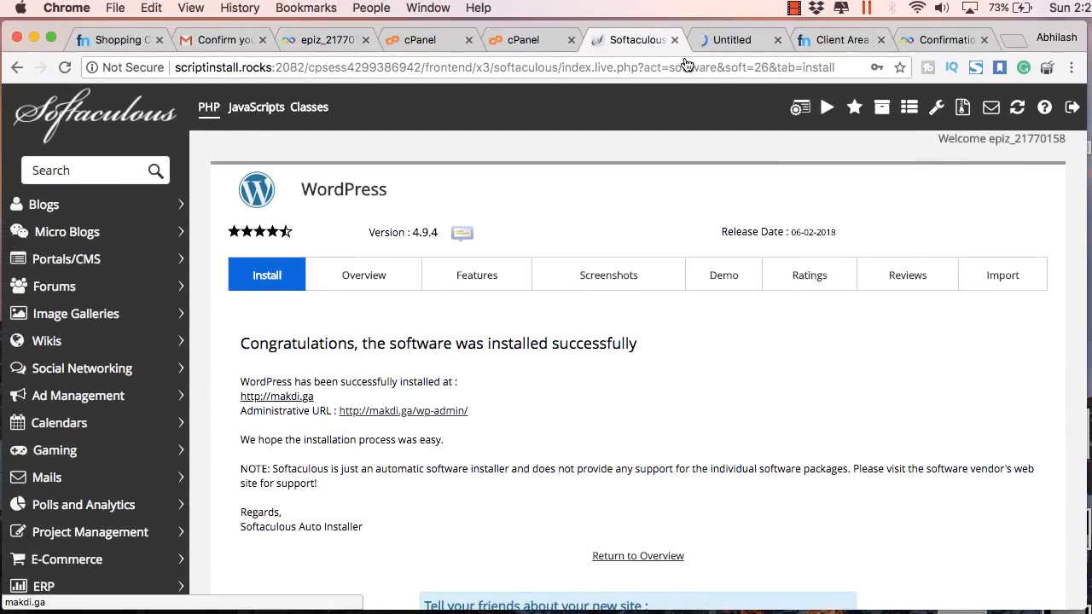
Open the Makdi Demo site's Hello world! post and note its makdi.ga/?p=1 address
{"action": "left_click", "coordinate": [719, 46]}
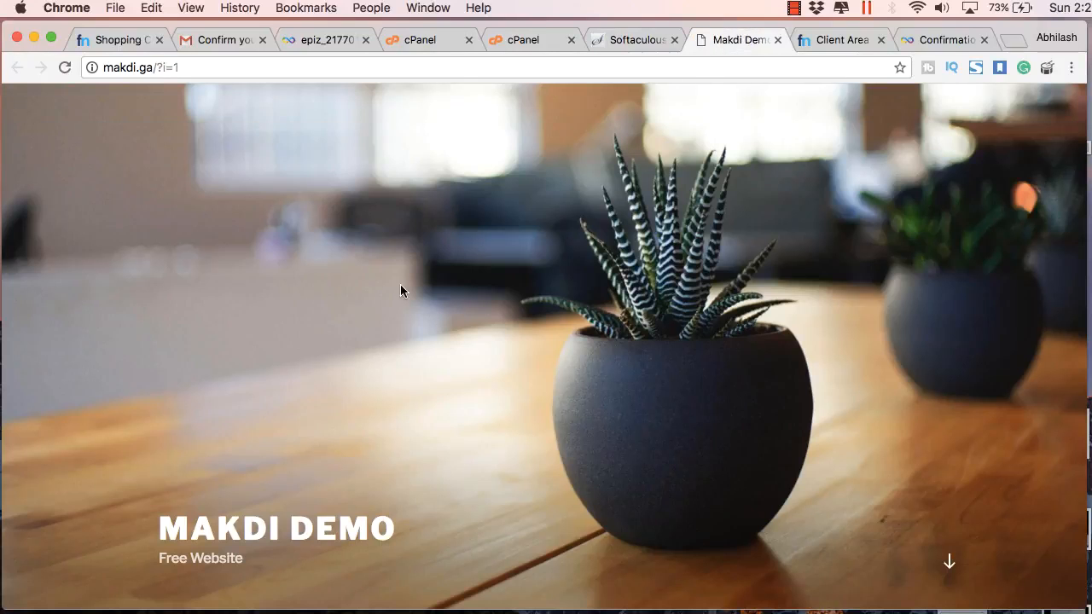
{"action": "left_click", "coordinate": [157, 67]}
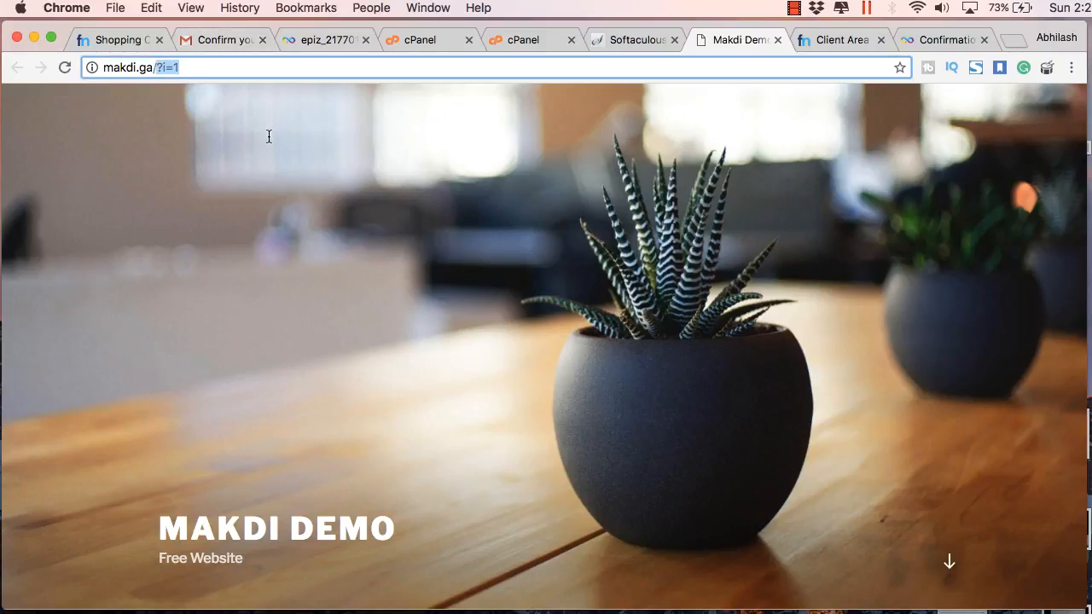
{"action": "scroll", "coordinate": [310, 241], "scroll_direction": "down", "scroll_amount": 5}
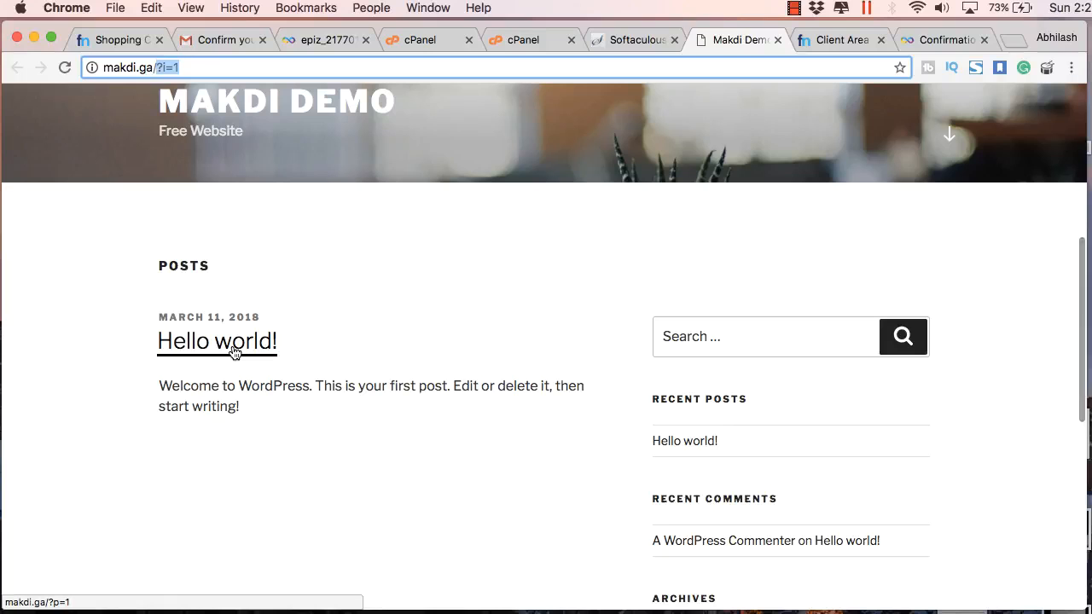
{"action": "left_click", "coordinate": [235, 351]}
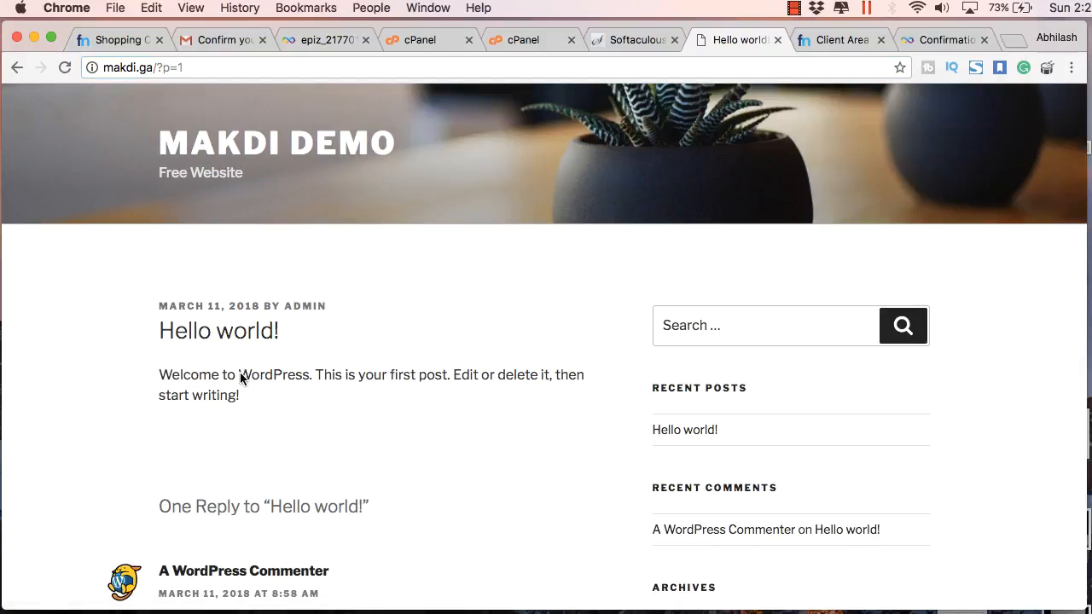
{"action": "scroll", "coordinate": [240, 372], "scroll_direction": "down", "scroll_amount": 1}
{"action": "scroll", "coordinate": [240, 372], "scroll_direction": "down", "scroll_amount": 3}
{"action": "scroll", "coordinate": [239, 365], "scroll_direction": "up", "scroll_amount": 3}
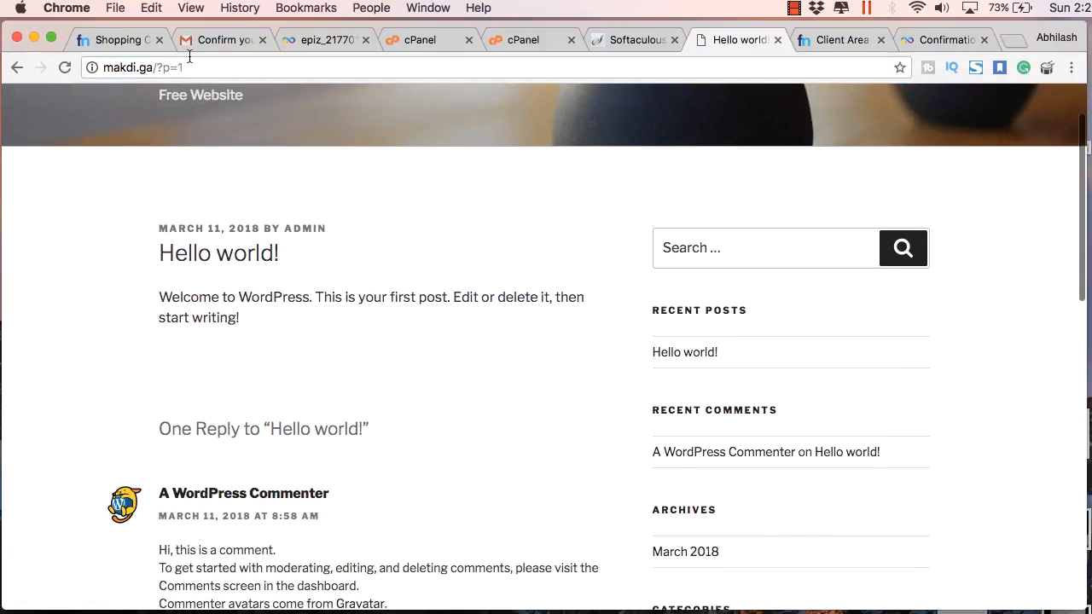
{"action": "left_click_drag", "start_coordinate": [156, 68], "coordinate": [182, 67]}
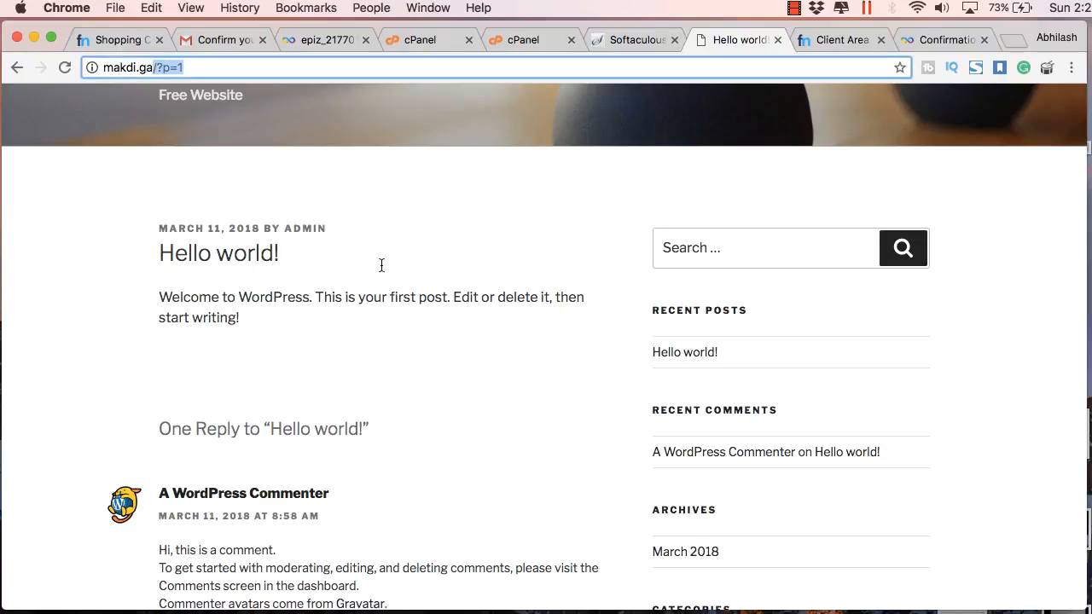
{"action": "scroll", "coordinate": [453, 353], "scroll_direction": "down", "scroll_amount": 8}
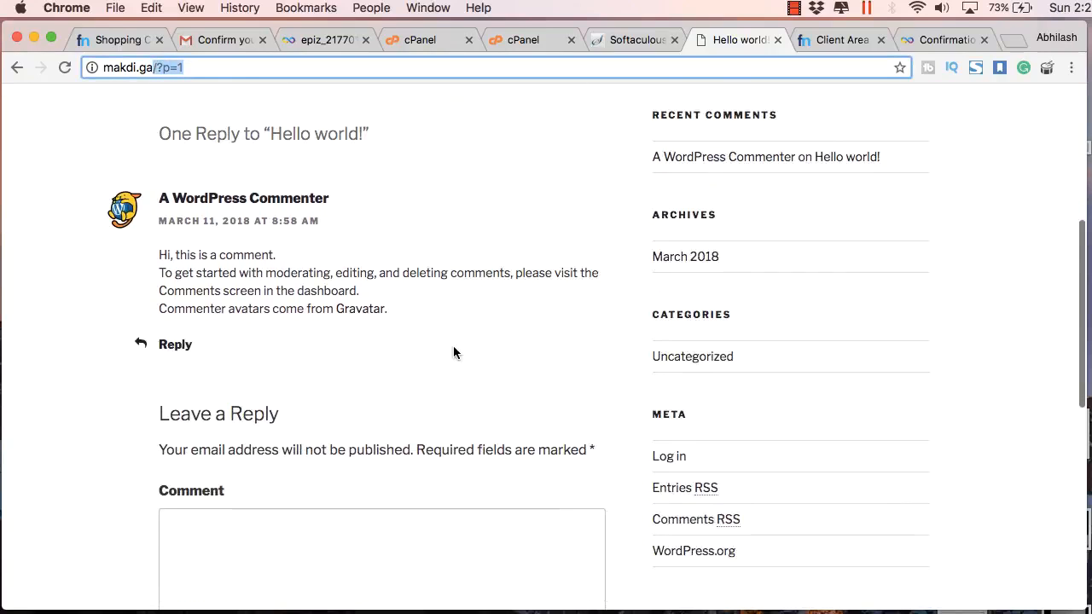
{"action": "scroll", "coordinate": [453, 348], "scroll_direction": "up", "scroll_amount": 10}
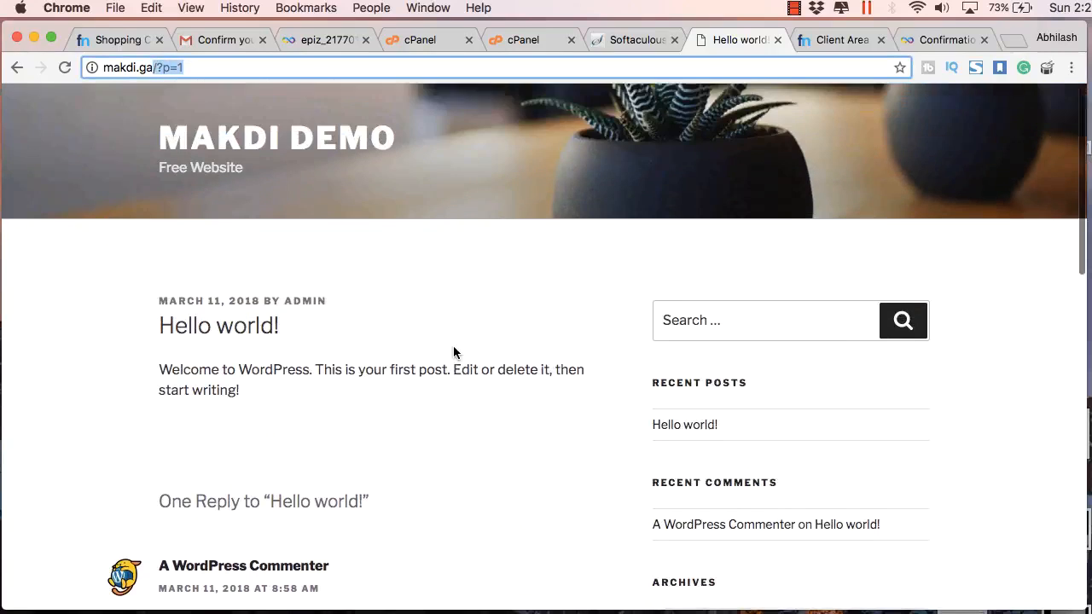
{"action": "scroll", "coordinate": [453, 348], "scroll_direction": "down", "scroll_amount": 15}
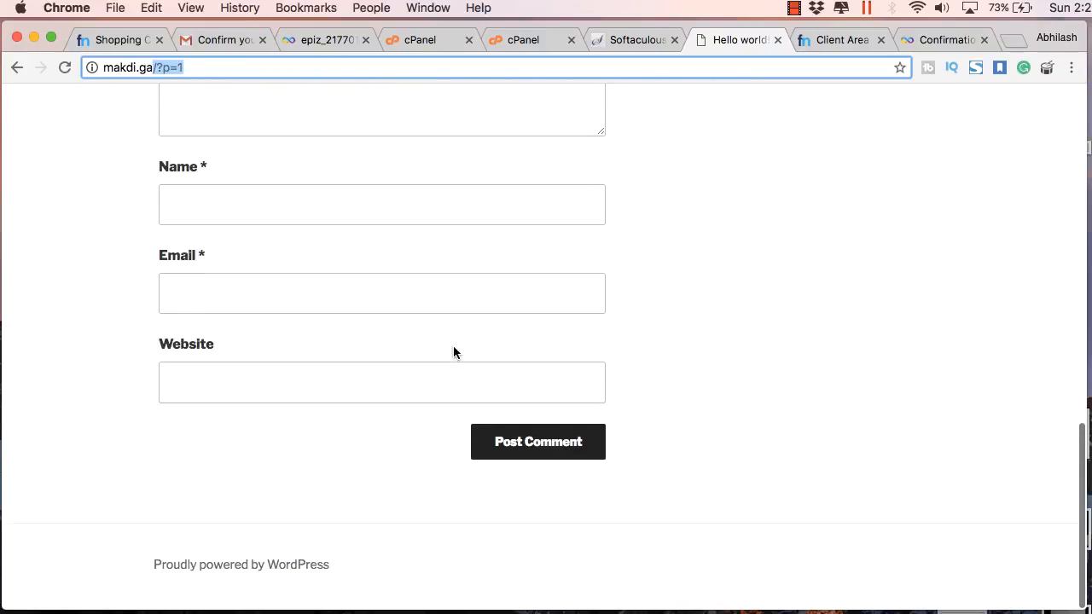
{"action": "scroll", "coordinate": [453, 348], "scroll_direction": "up", "scroll_amount": 10}
{"action": "scroll", "coordinate": [453, 346], "scroll_direction": "up", "scroll_amount": 5}
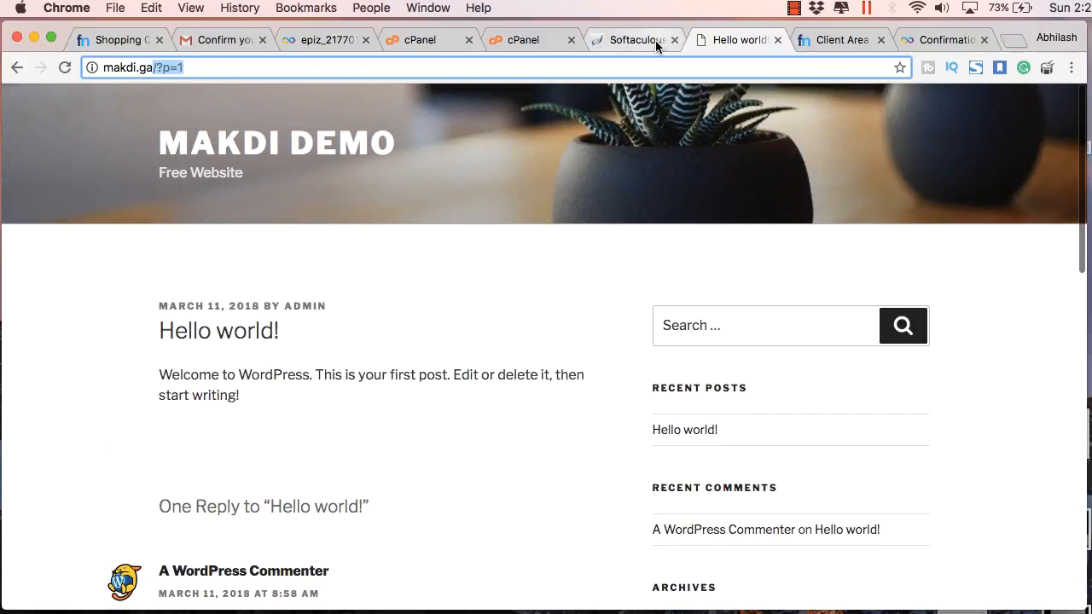
From the WordPress admin, switch permalinks to Post name (/%postname%/) and save
{"action": "left_click", "coordinate": [656, 40]}
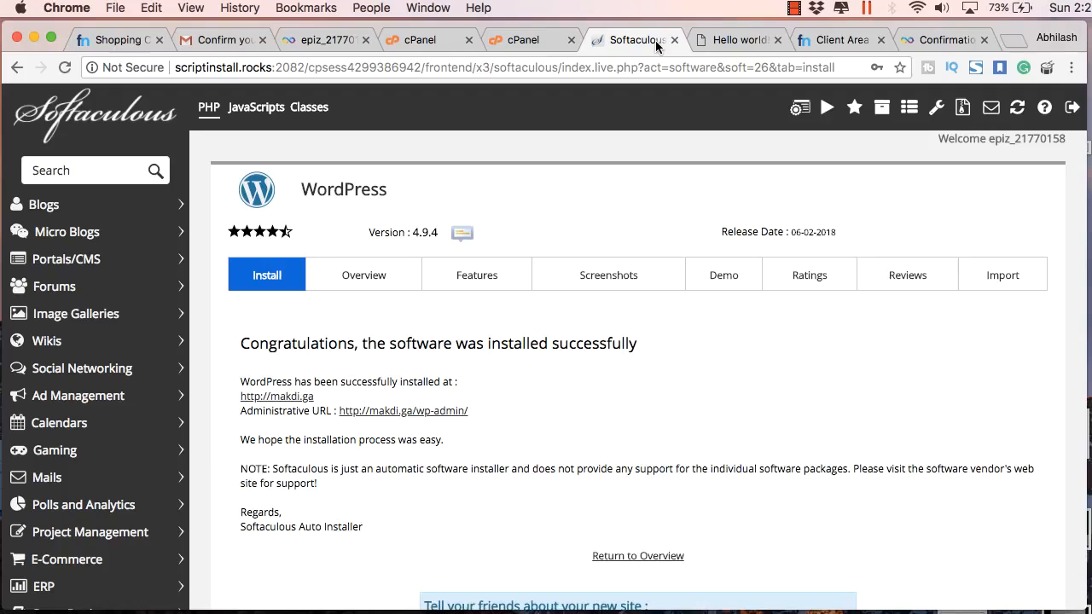
{"action": "left_click", "coordinate": [403, 411], "text": "super"}
{"action": "left_click", "coordinate": [763, 39]}
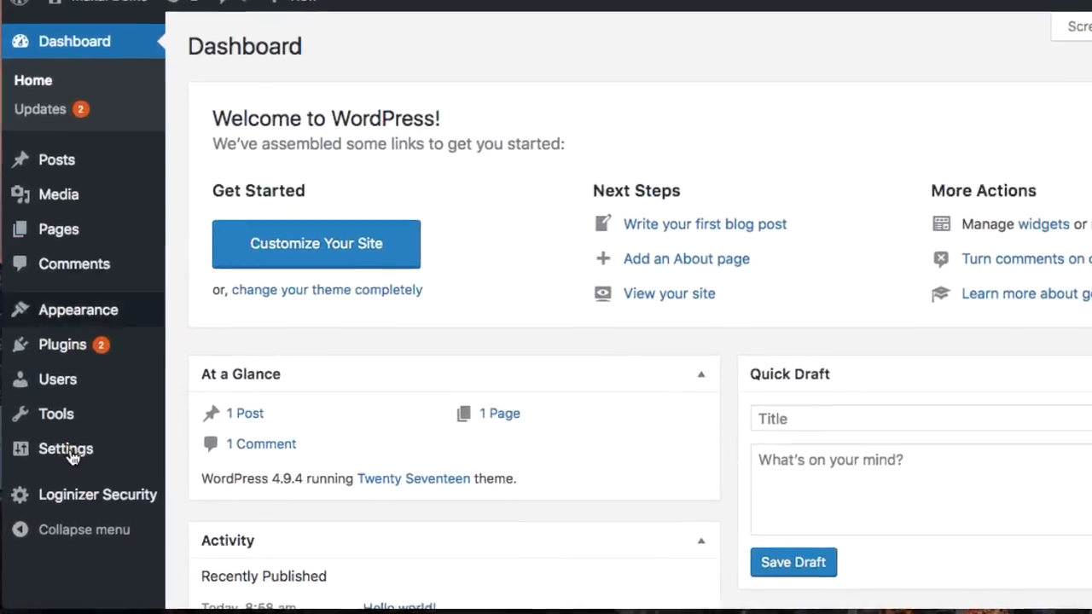
{"action": "mouse_move", "coordinate": [59, 484]}
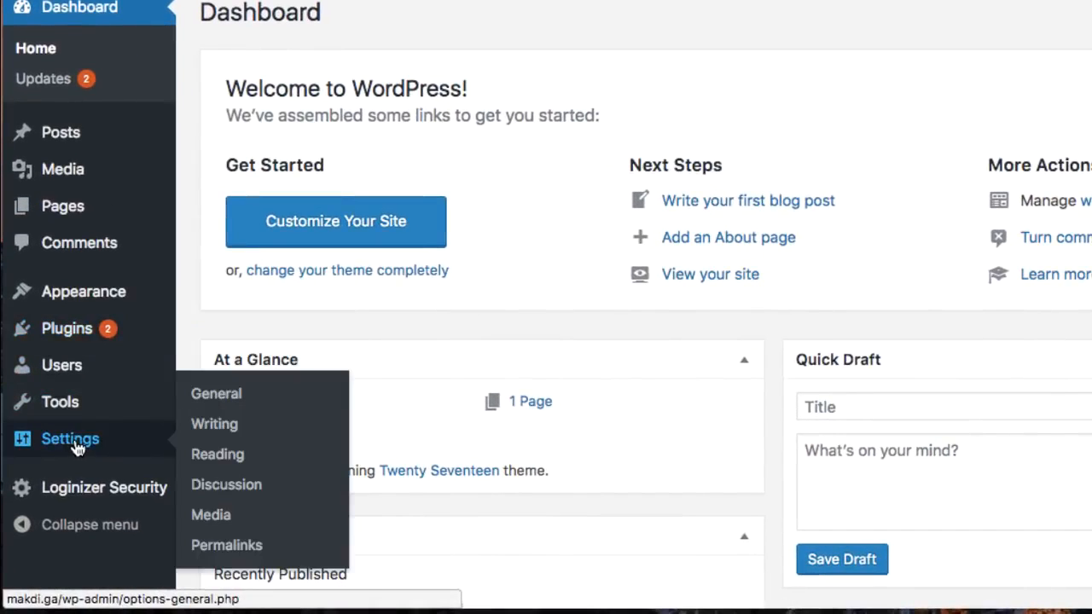
{"action": "left_click", "coordinate": [211, 551]}
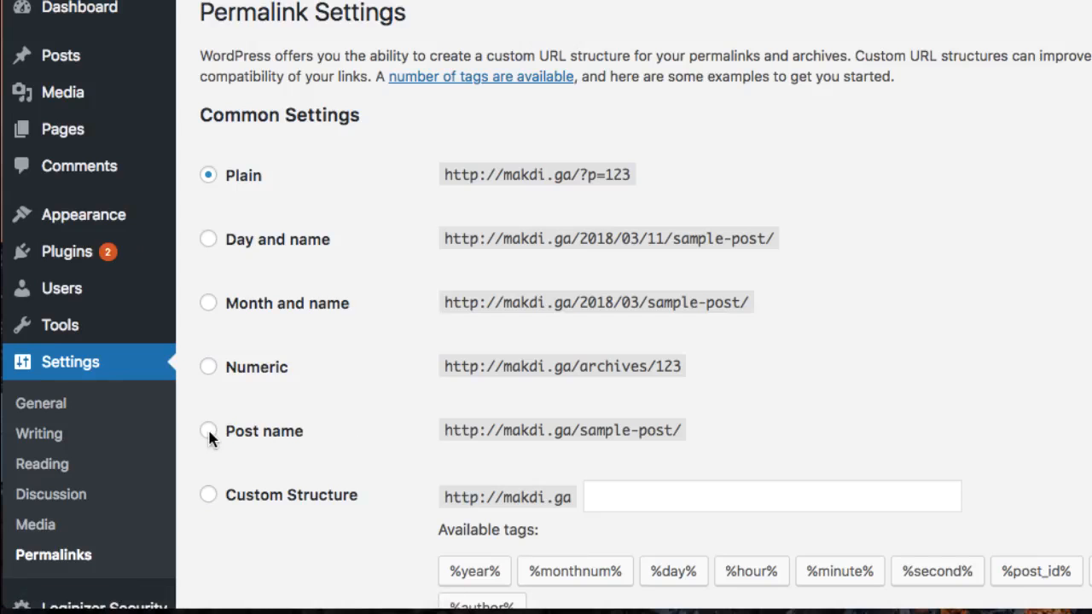
{"action": "left_click", "coordinate": [307, 427]}
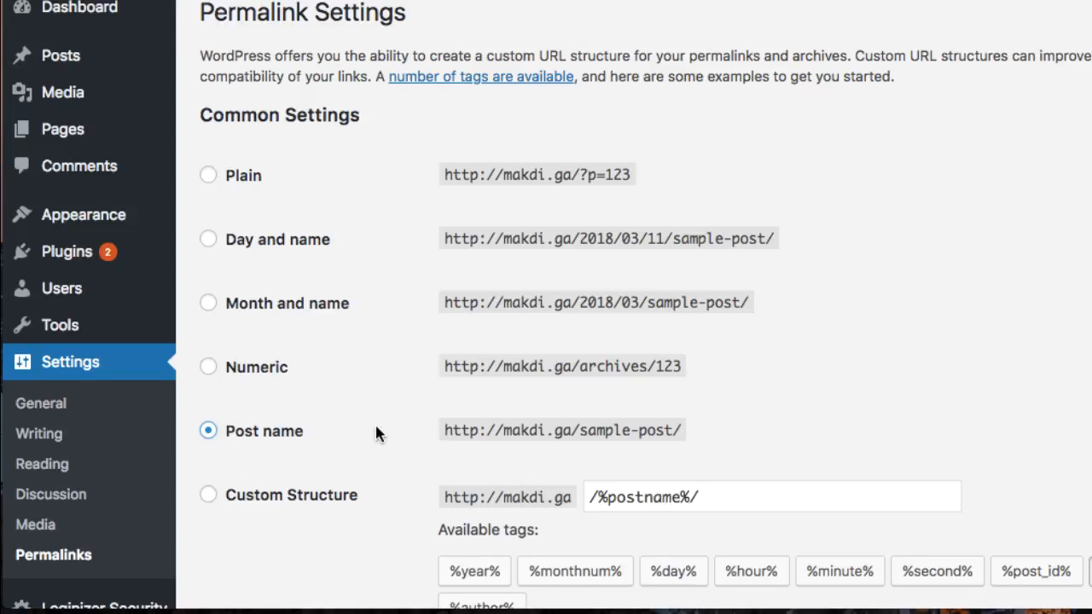
{"action": "scroll", "coordinate": [376, 434], "scroll_direction": "down", "scroll_amount": 5}
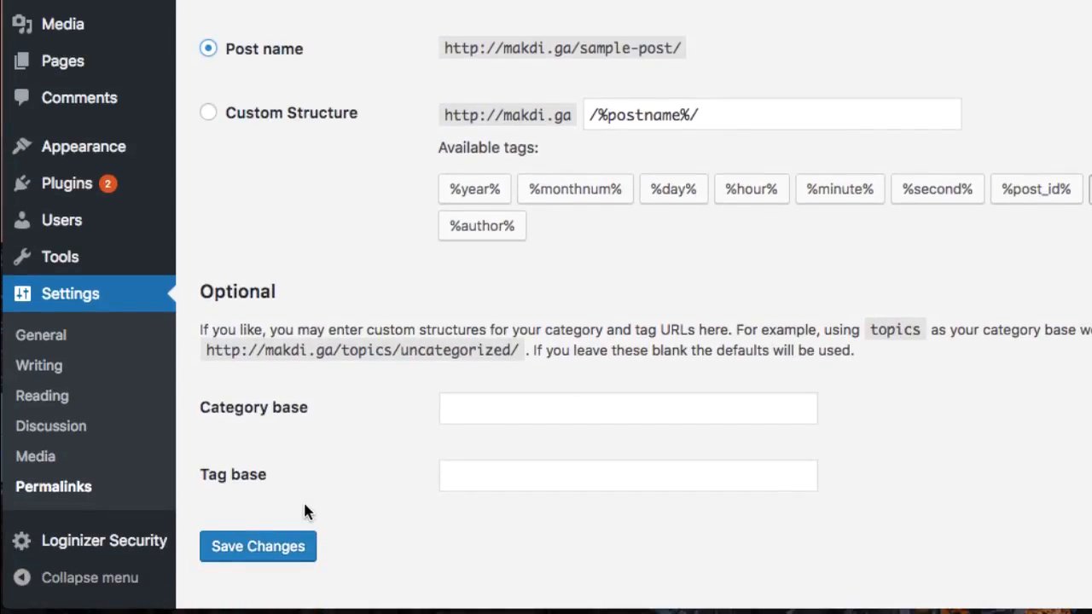
{"action": "left_click", "coordinate": [300, 516]}
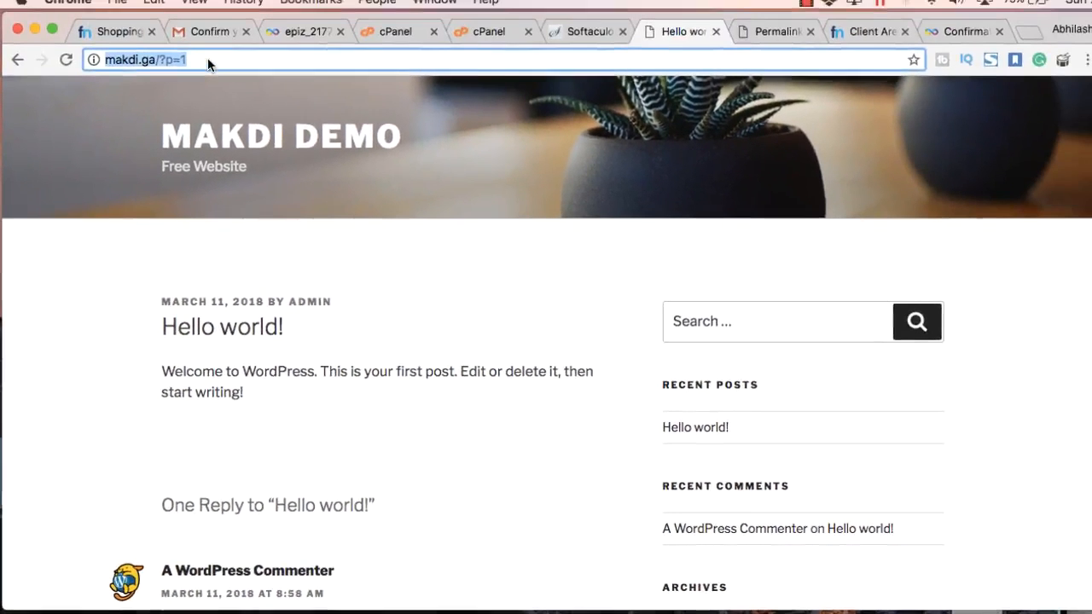
Reload makdi.ga without ?p=1 and confirm Hello world! now opens at /hello-world/
{"action": "left_click", "coordinate": [205, 67]}
{"action": "key", "text": "BackSpace"}
{"action": "key", "text": "BackSpace"}
{"action": "key", "text": "BackSpace"}
{"action": "key", "text": "BackSpace"}
{"action": "key", "text": "BackSpace"}
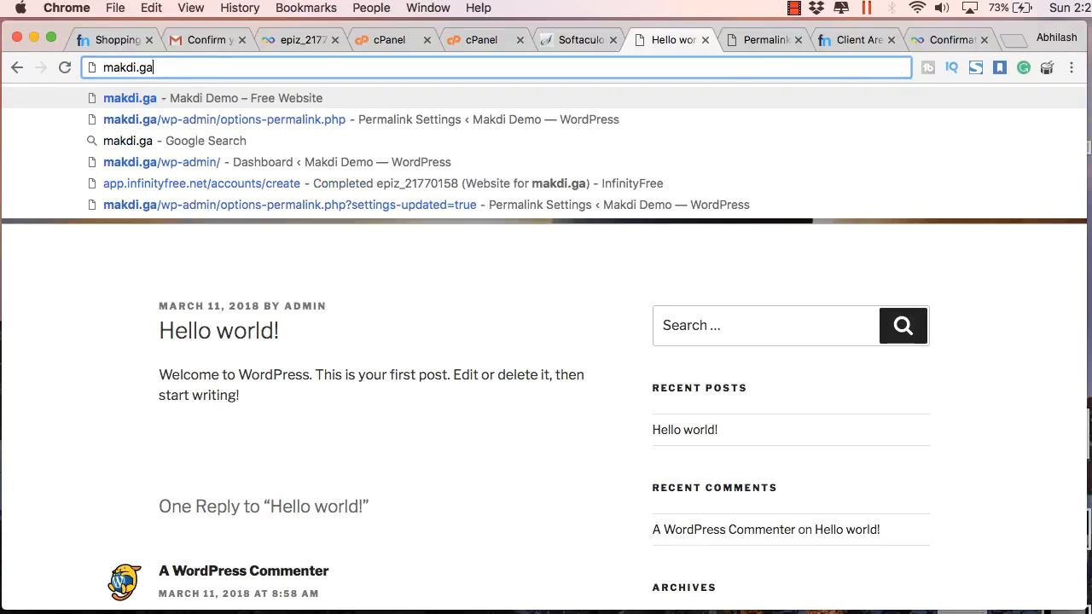
{"action": "key", "text": "Return"}
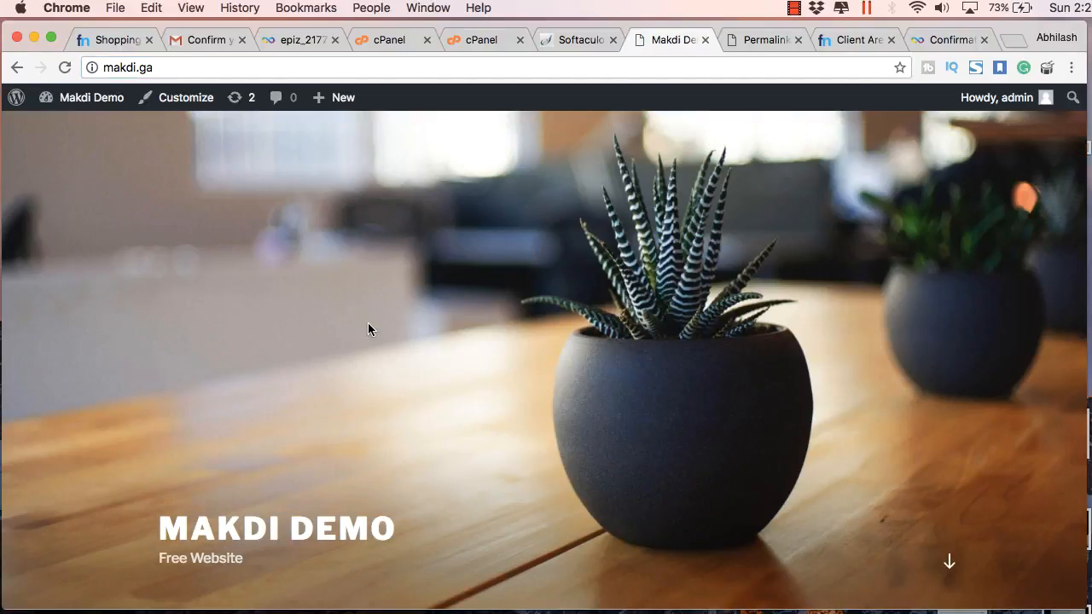
{"action": "scroll", "coordinate": [368, 322], "scroll_direction": "down", "scroll_amount": 3}
{"action": "scroll", "coordinate": [238, 371], "scroll_direction": "down", "scroll_amount": 2}
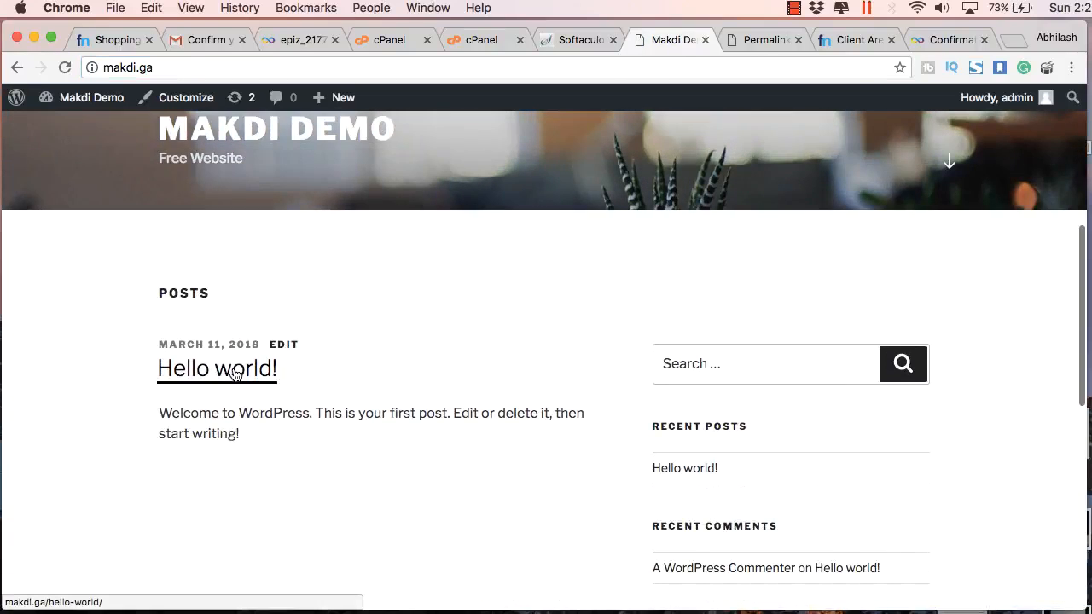
{"action": "left_click", "coordinate": [239, 367]}
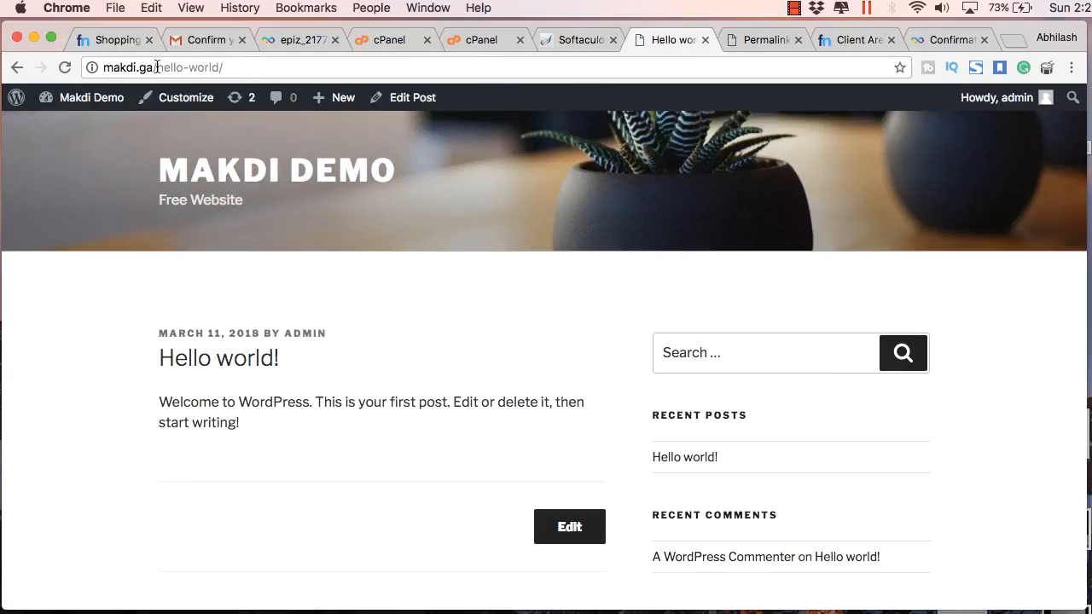
{"action": "left_click_drag", "start_coordinate": [161, 68], "coordinate": [154, 109]}
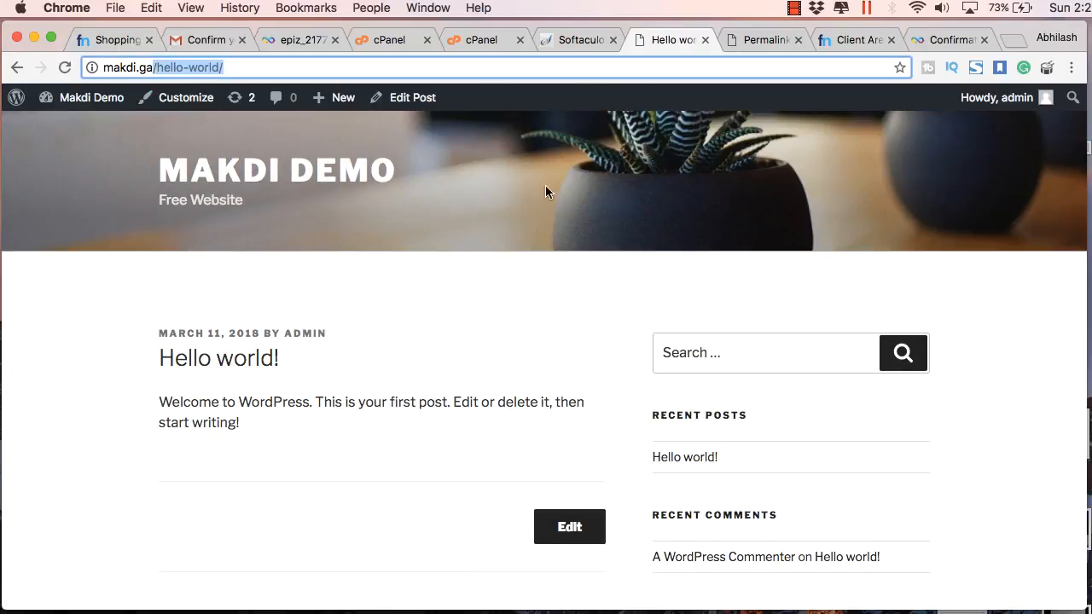
{"action": "left_click", "coordinate": [597, 40]}
{"action": "left_click", "coordinate": [662, 40]}
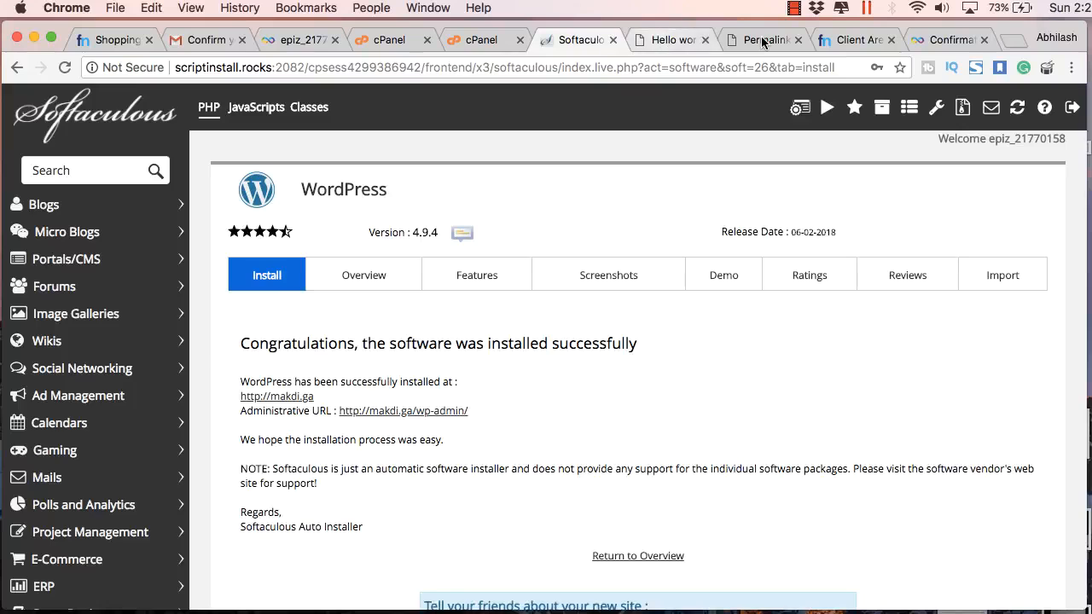
Open the Pages list in the admin, showing the published Sample Page
{"action": "left_click", "coordinate": [750, 40]}
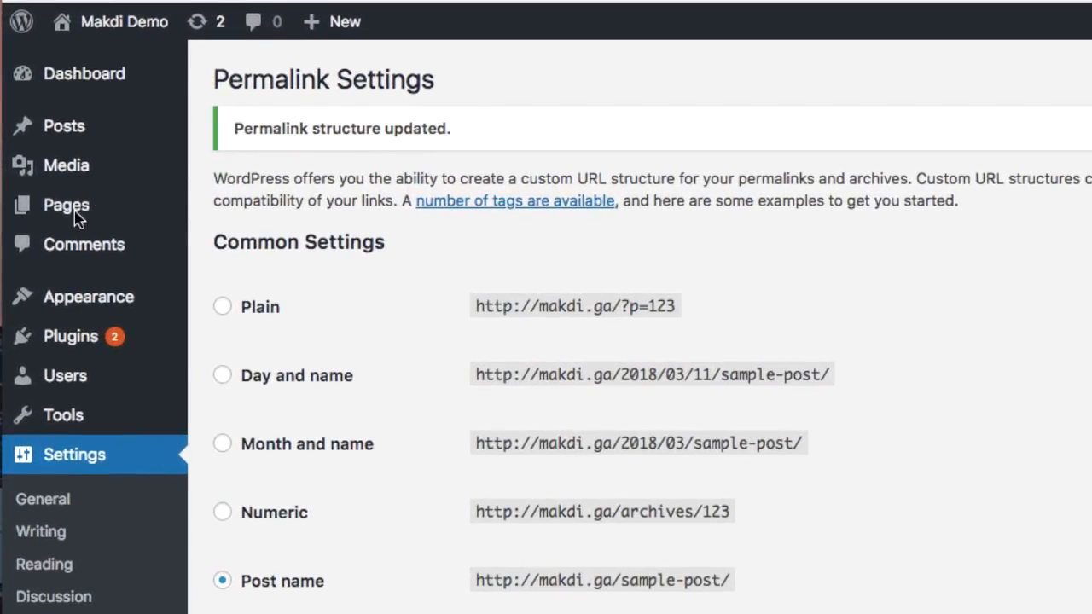
{"action": "mouse_move", "coordinate": [171, 211]}
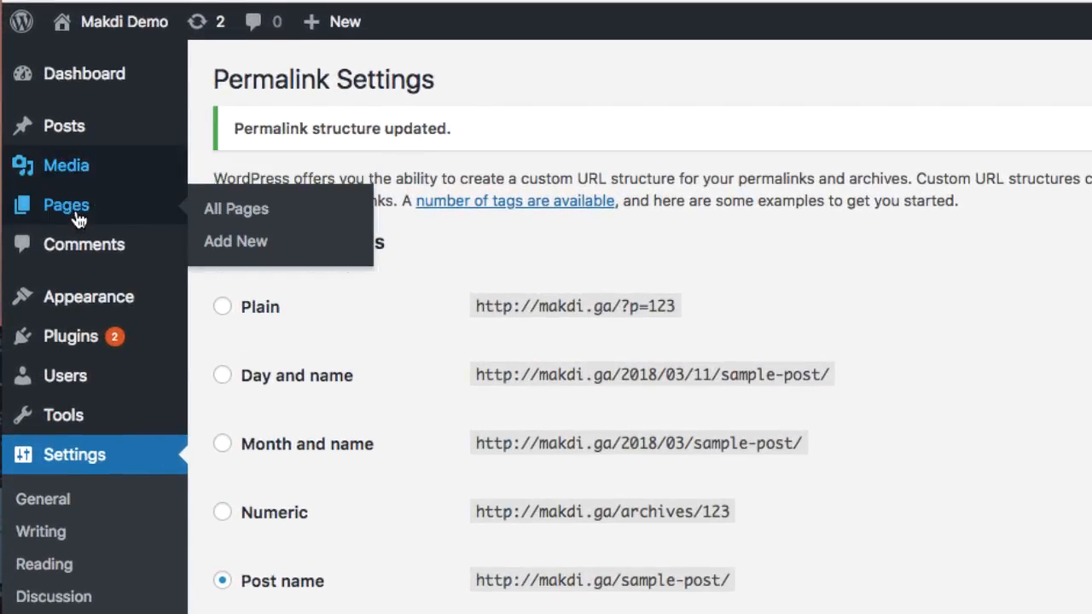
{"action": "left_click", "coordinate": [217, 219]}
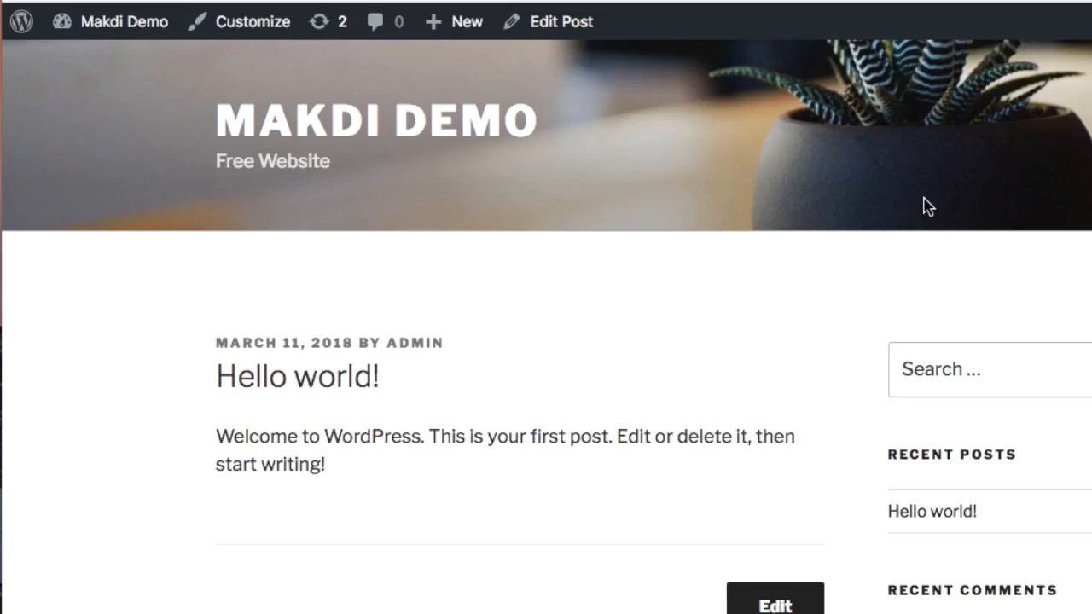
{"action": "scroll", "coordinate": [926, 205], "scroll_direction": "down", "scroll_amount": 10}
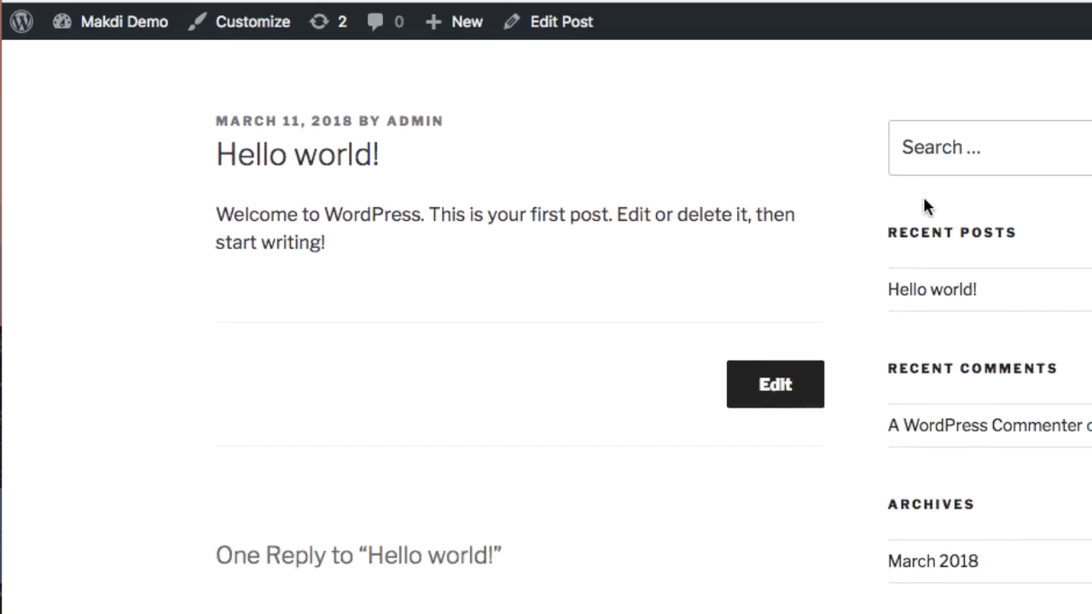
{"action": "scroll", "coordinate": [924, 200], "scroll_direction": "down", "scroll_amount": 10}
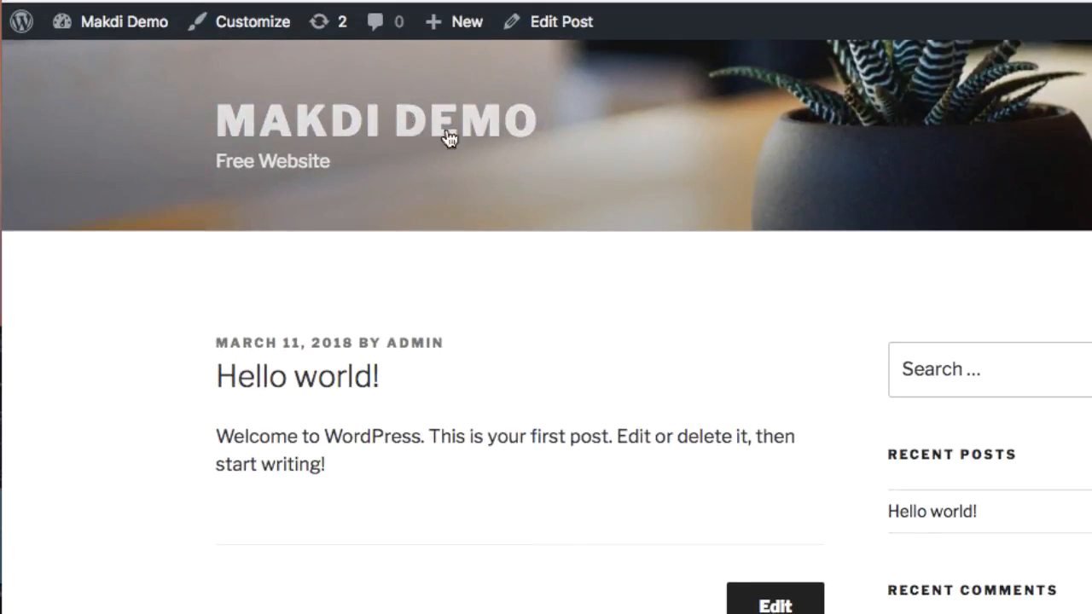
Check the site's home page, then come back to the Pages list
{"action": "left_click", "coordinate": [521, 184]}
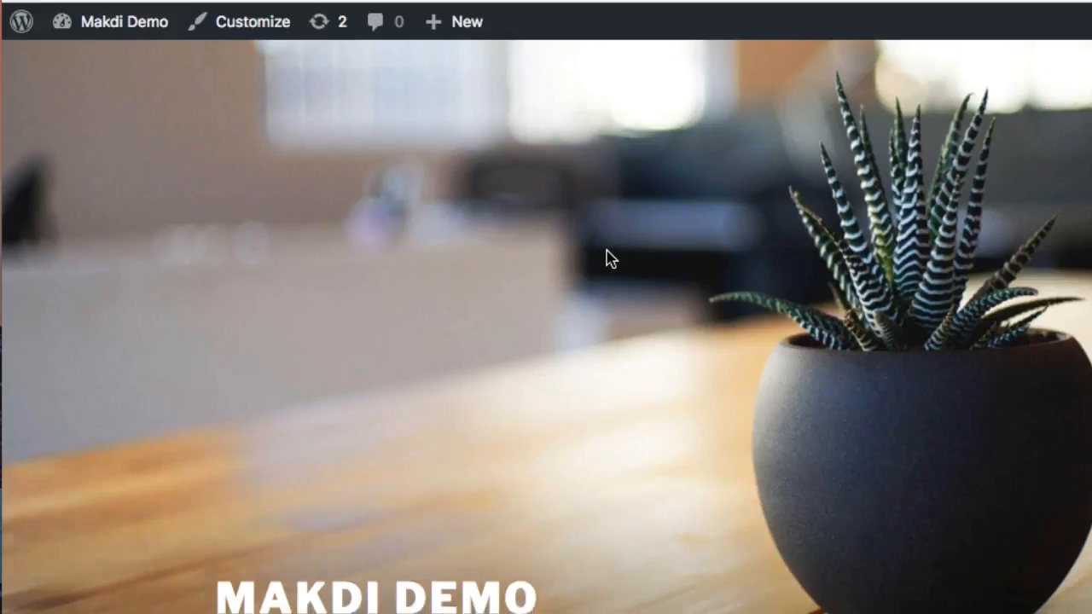
{"action": "scroll", "coordinate": [608, 252], "scroll_direction": "down", "scroll_amount": 7}
{"action": "scroll", "coordinate": [608, 256], "scroll_direction": "down", "scroll_amount": 8}
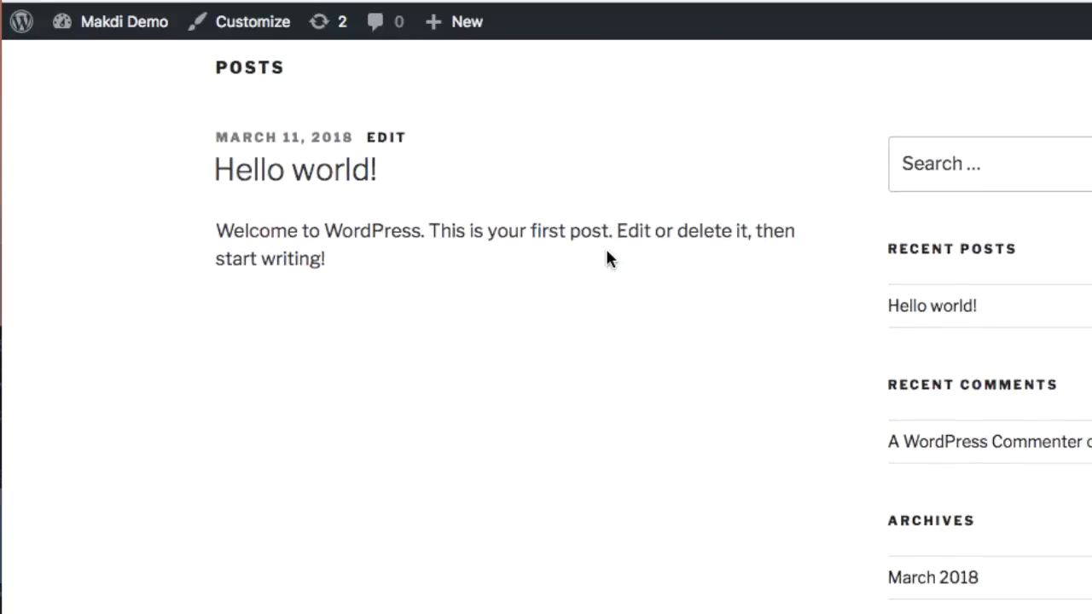
{"action": "scroll", "coordinate": [609, 259], "scroll_direction": "down", "scroll_amount": 2}
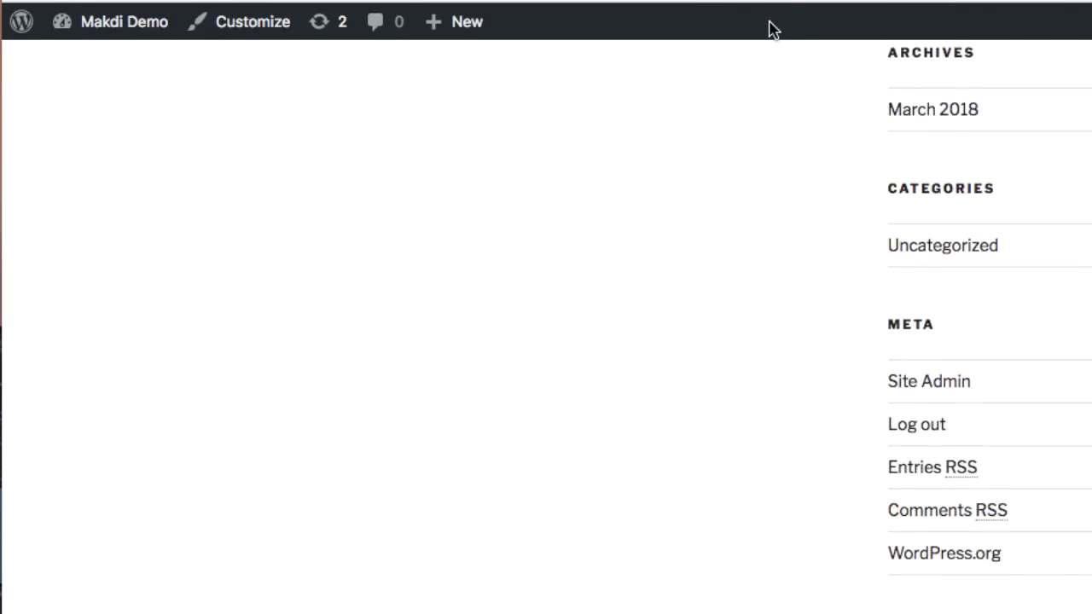
{"action": "scroll", "coordinate": [767, 26], "scroll_direction": "up", "scroll_amount": 8}
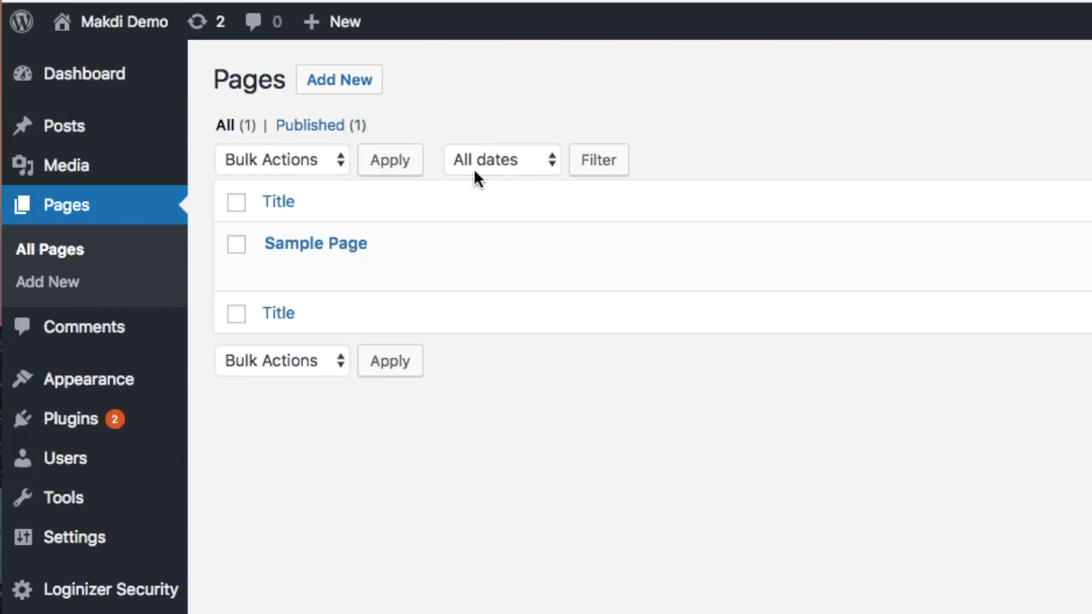
{"action": "mouse_move", "coordinate": [97, 382]}
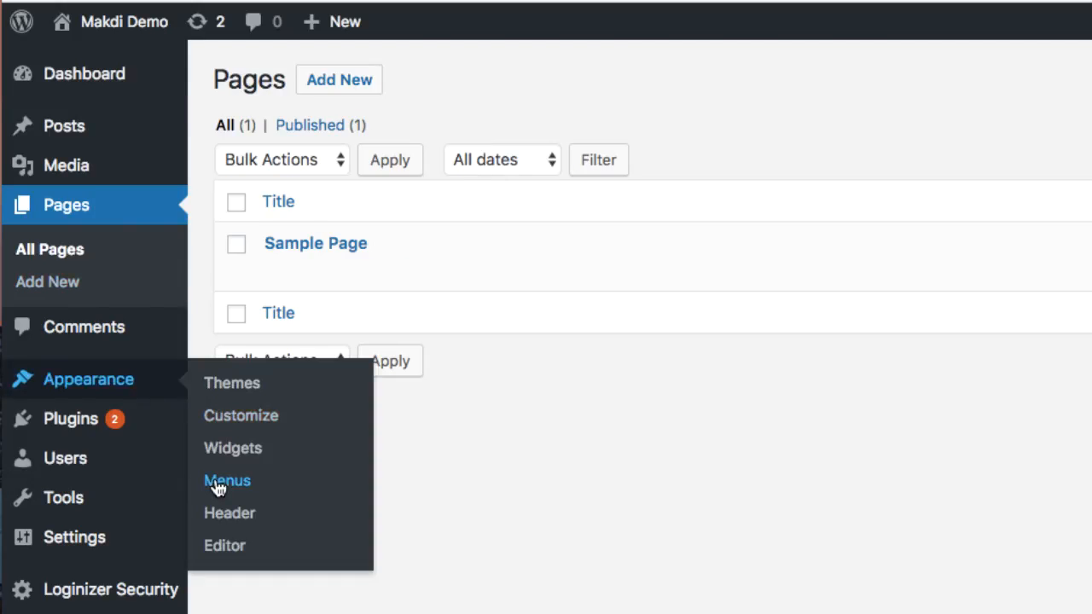
Create a new navigation menu named 'Main Menu'
{"action": "left_click", "coordinate": [219, 483]}
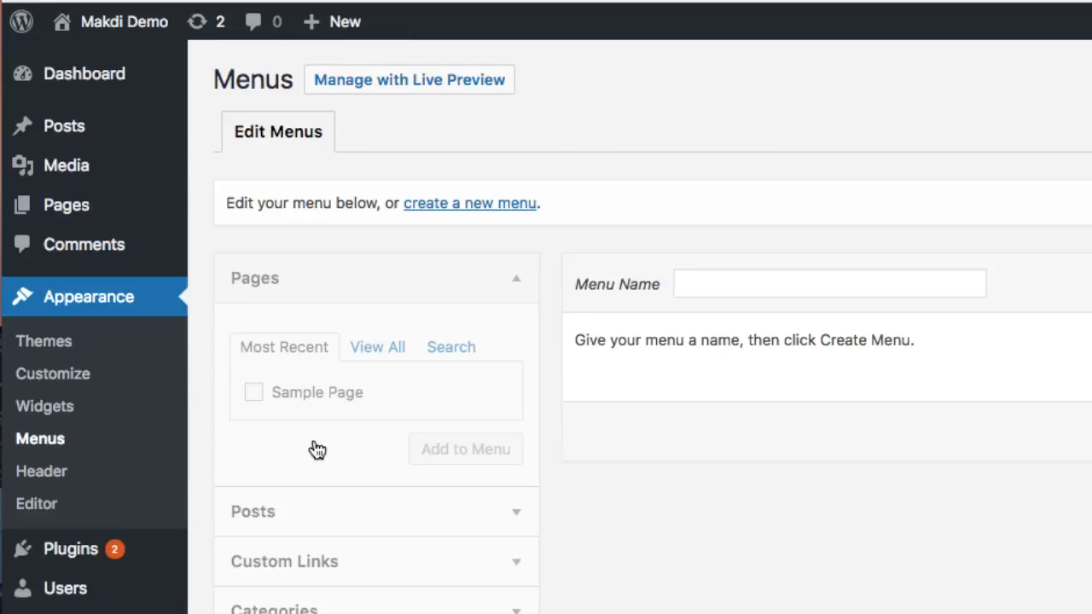
{"action": "left_click", "coordinate": [475, 213]}
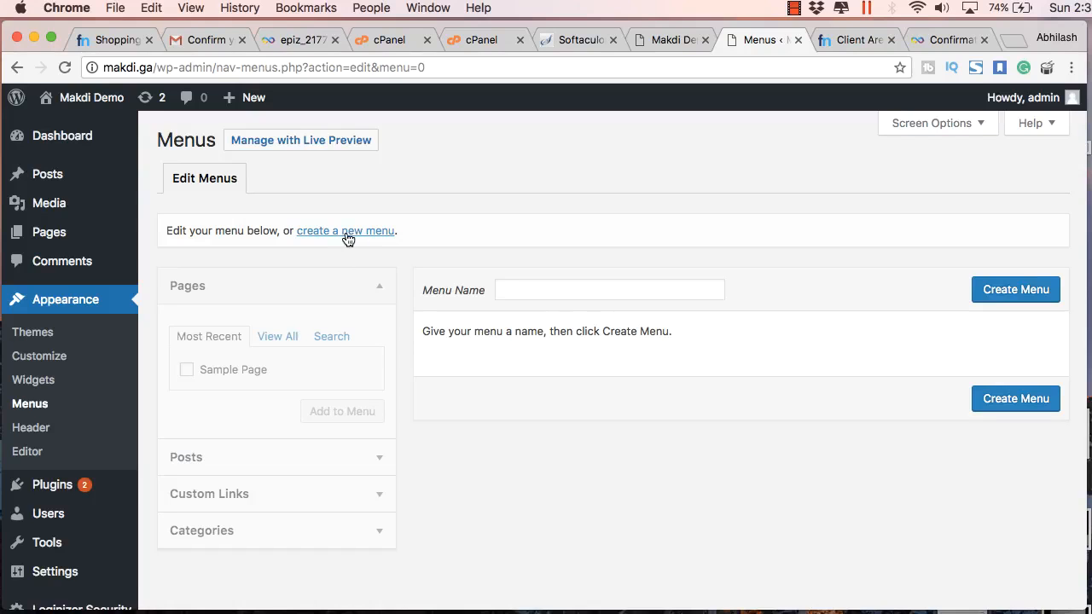
{"action": "left_click", "coordinate": [346, 231]}
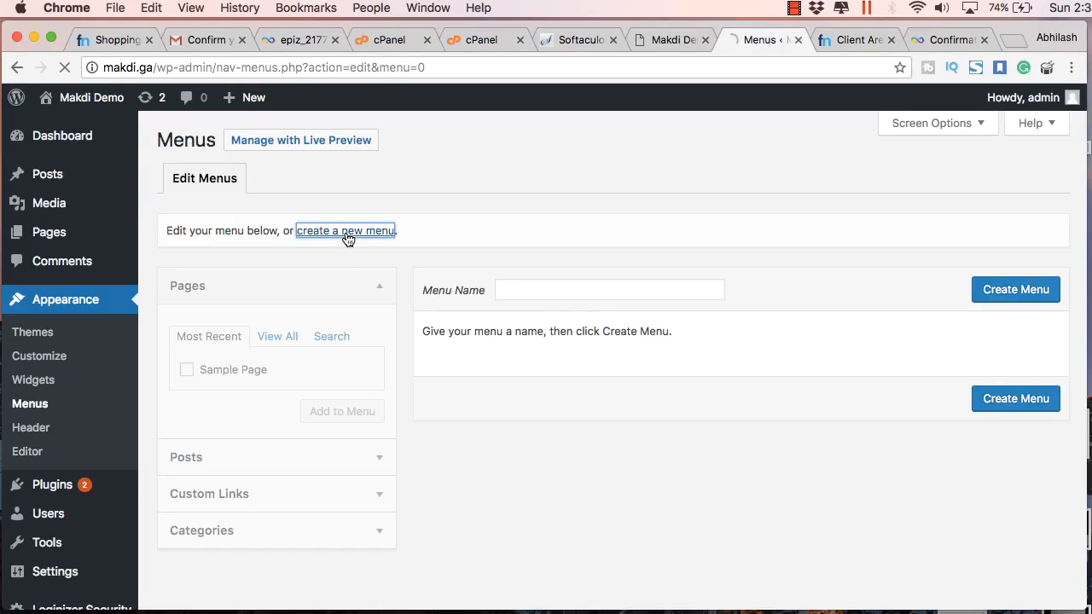
{"action": "left_click", "coordinate": [551, 295]}
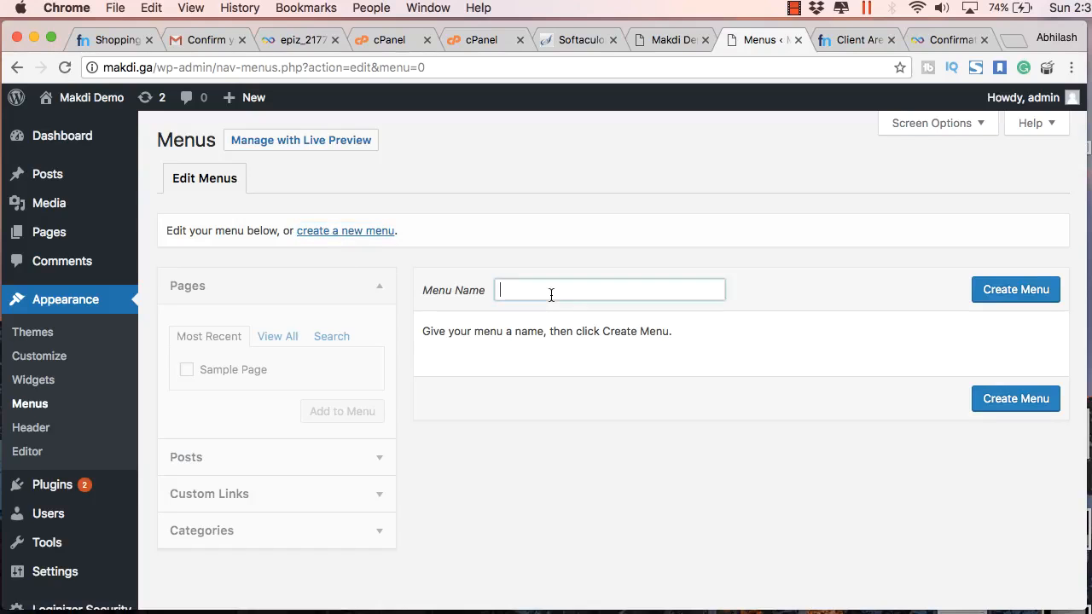
{"action": "type", "text": "Main Menu"}
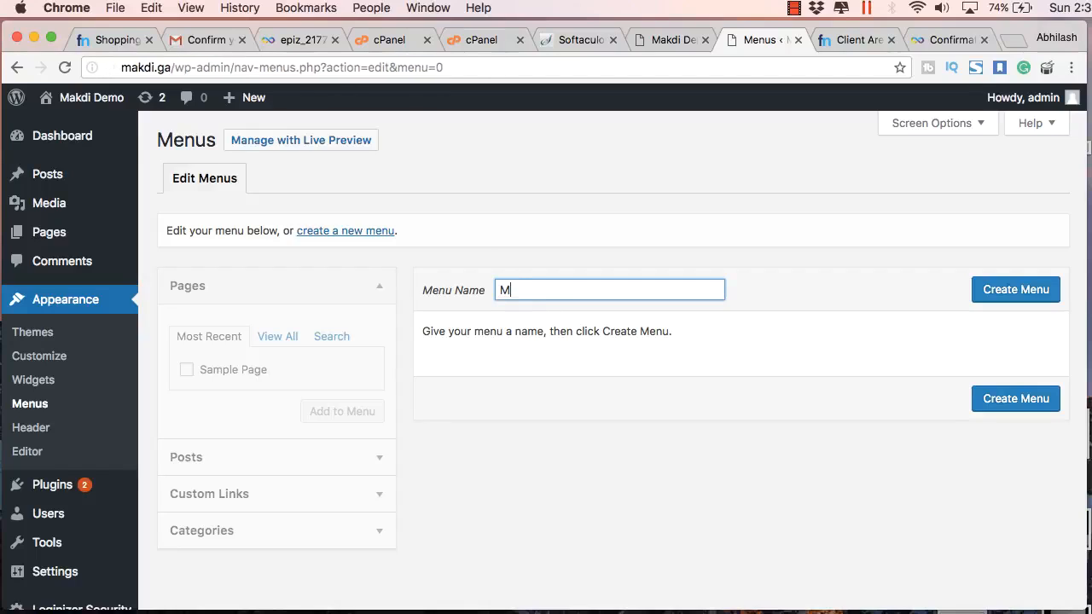
{"action": "left_click", "coordinate": [1003, 289]}
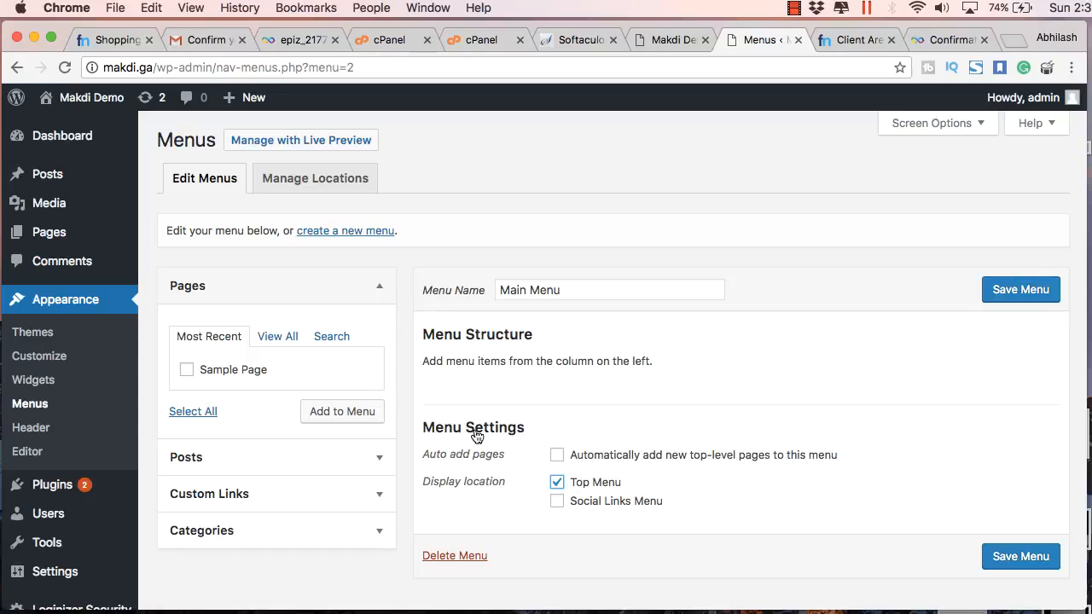
Add Sample Page to Main Menu, save it, and view the live site
{"action": "left_click", "coordinate": [334, 412]}
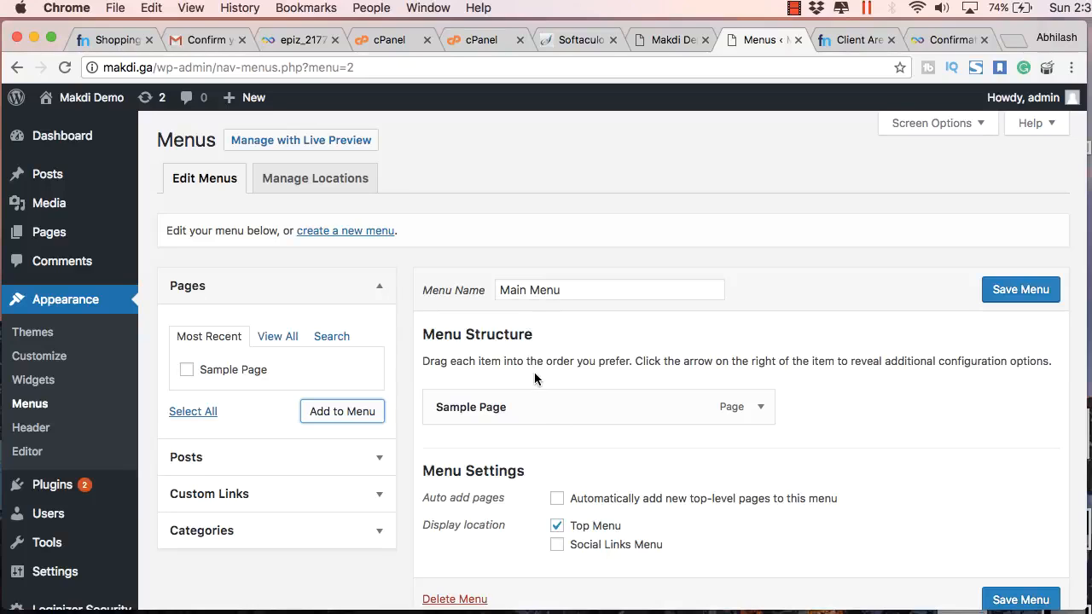
{"action": "scroll", "coordinate": [535, 379], "scroll_direction": "down", "scroll_amount": 2}
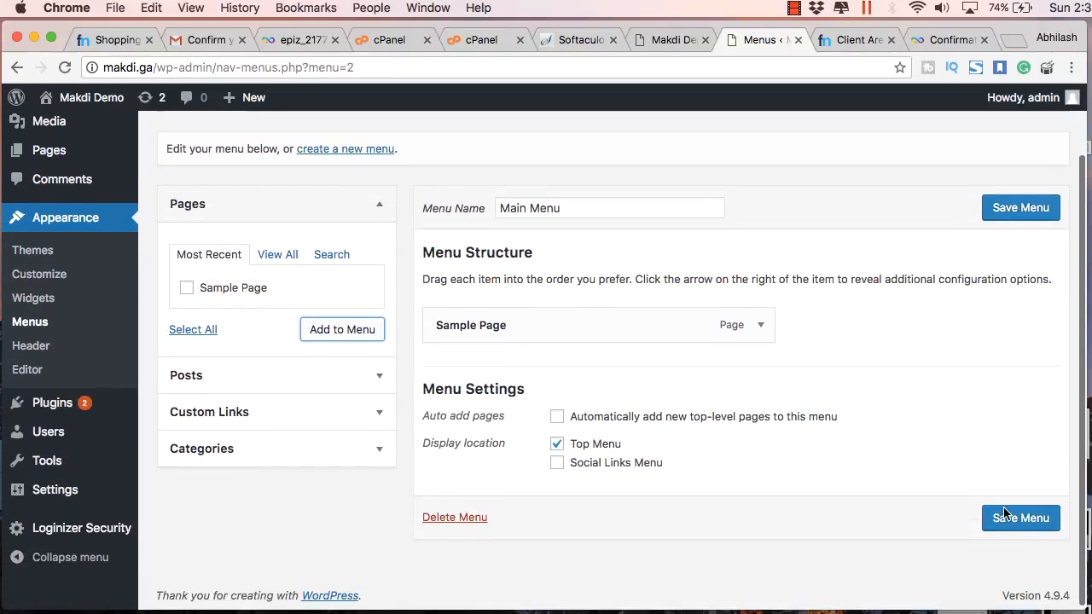
{"action": "left_click", "coordinate": [1005, 515]}
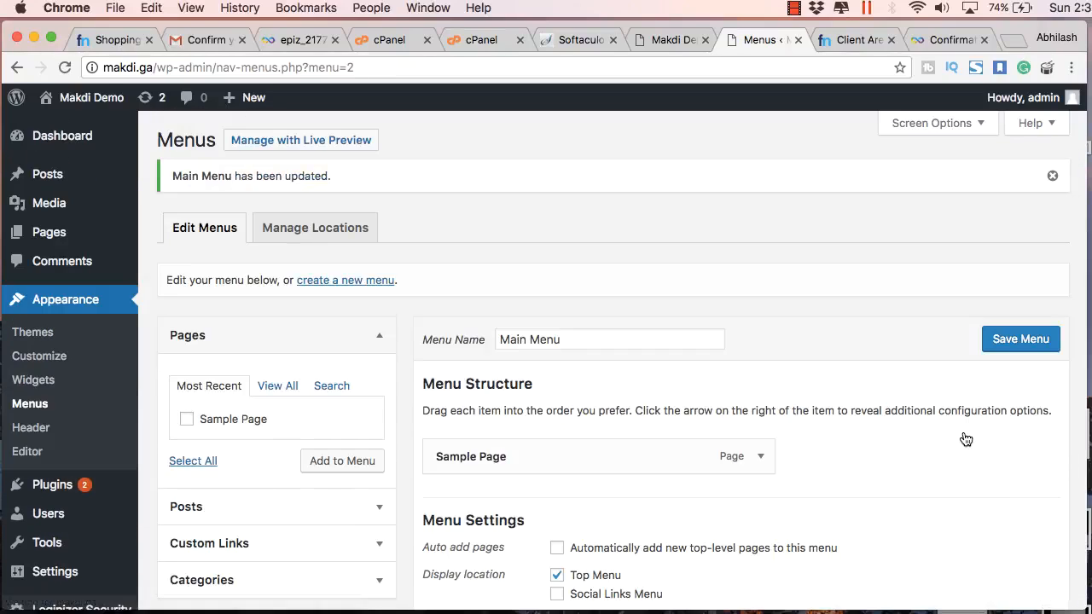
{"action": "left_click", "coordinate": [672, 39]}
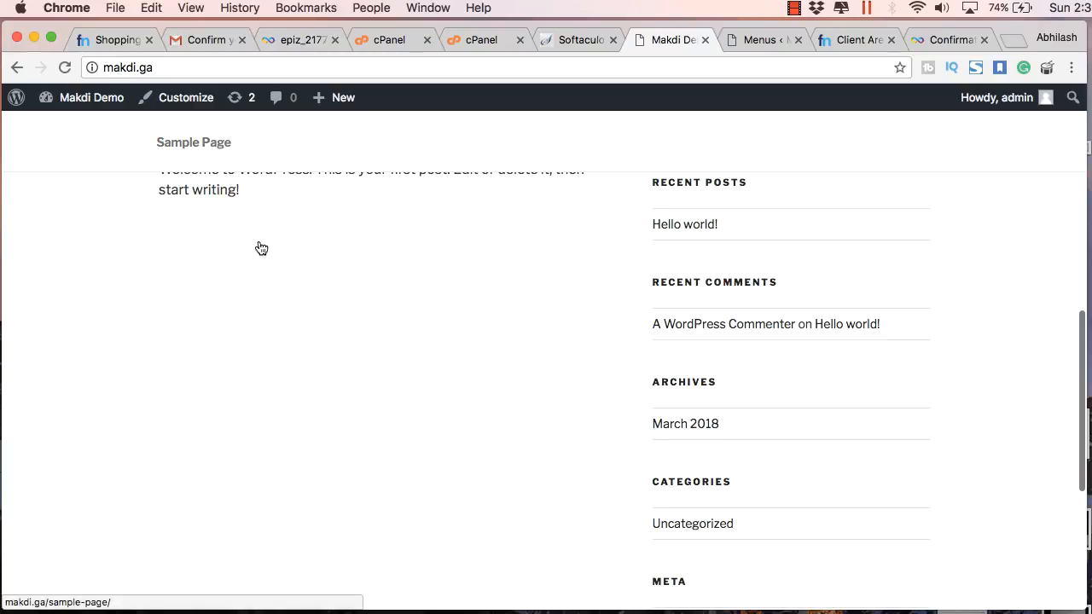
Confirm Sample Page appears in the reloaded site's navigation, then return to the Menus admin page
{"action": "scroll", "coordinate": [258, 247], "scroll_direction": "up", "scroll_amount": 10}
{"action": "scroll", "coordinate": [256, 242], "scroll_direction": "down", "scroll_amount": 3}
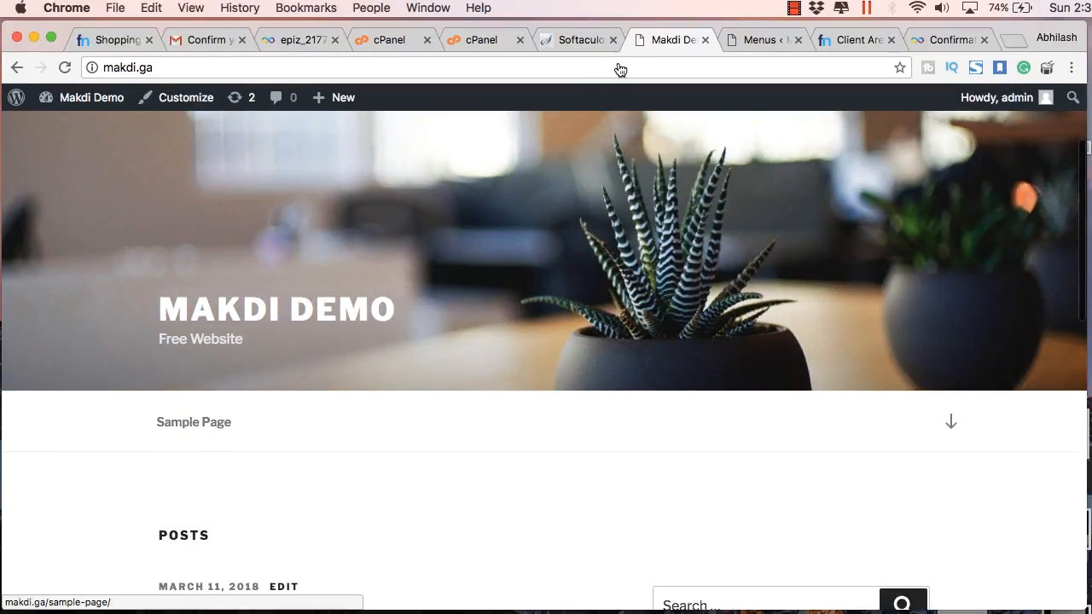
{"action": "left_click", "coordinate": [751, 39]}
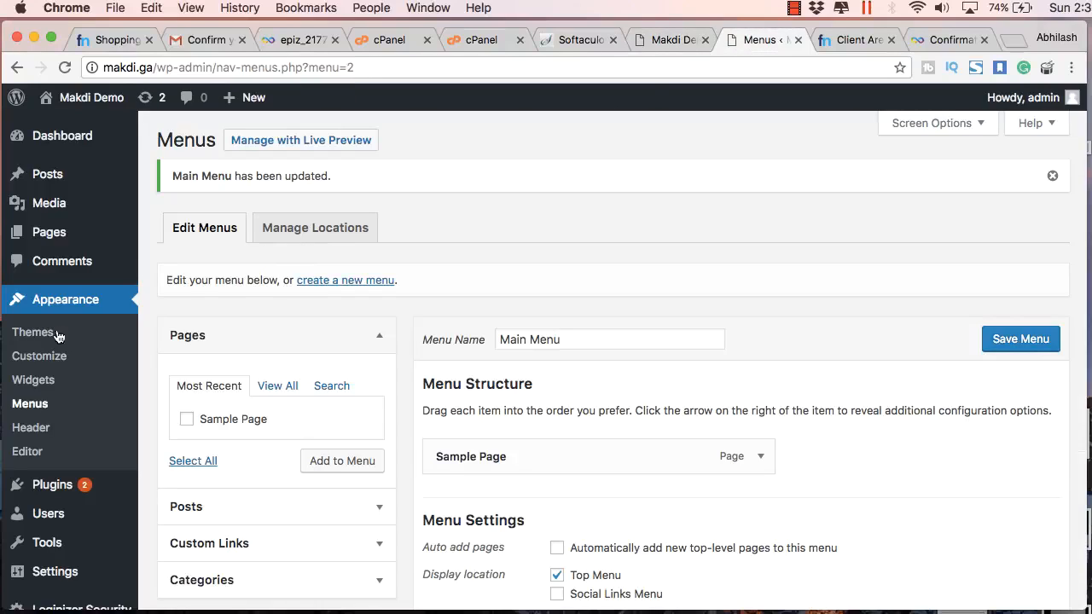
Start a new page titled 'About'
{"action": "left_click", "coordinate": [170, 233]}
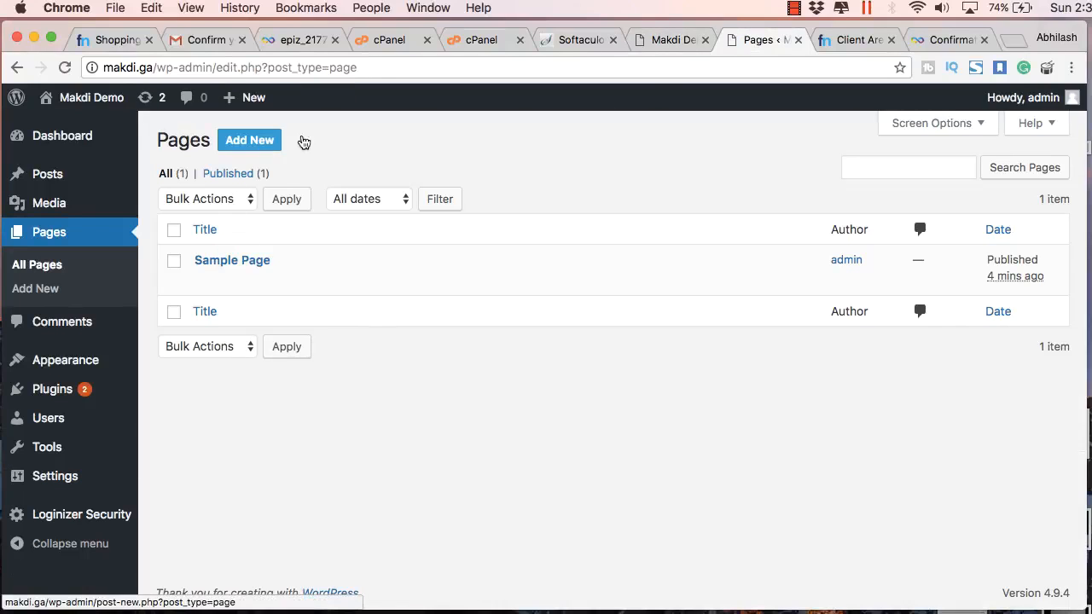
{"action": "left_click", "coordinate": [302, 141]}
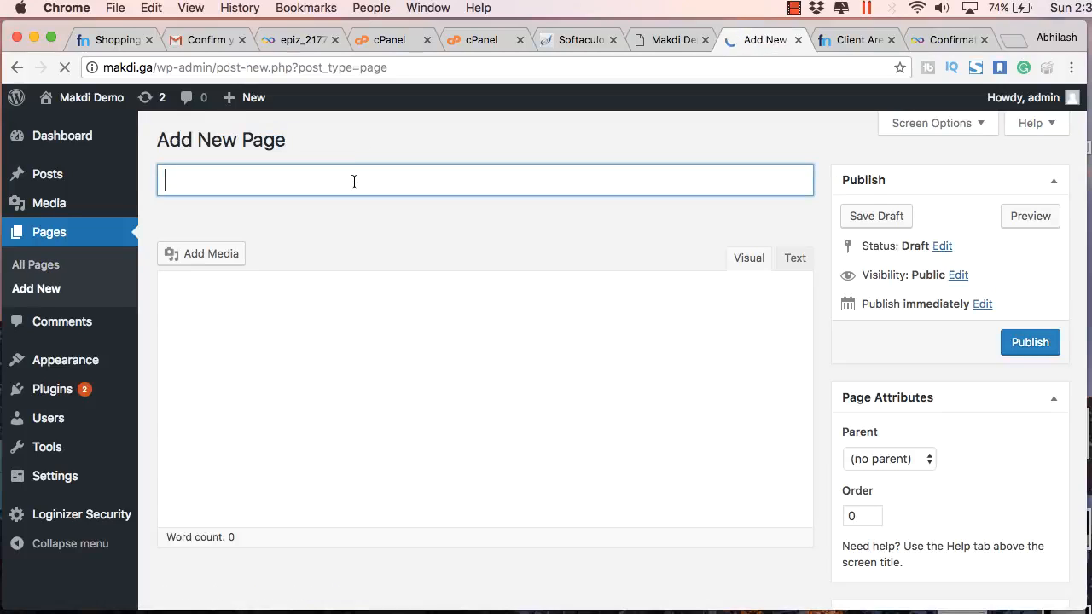
{"action": "type", "text": "About"}
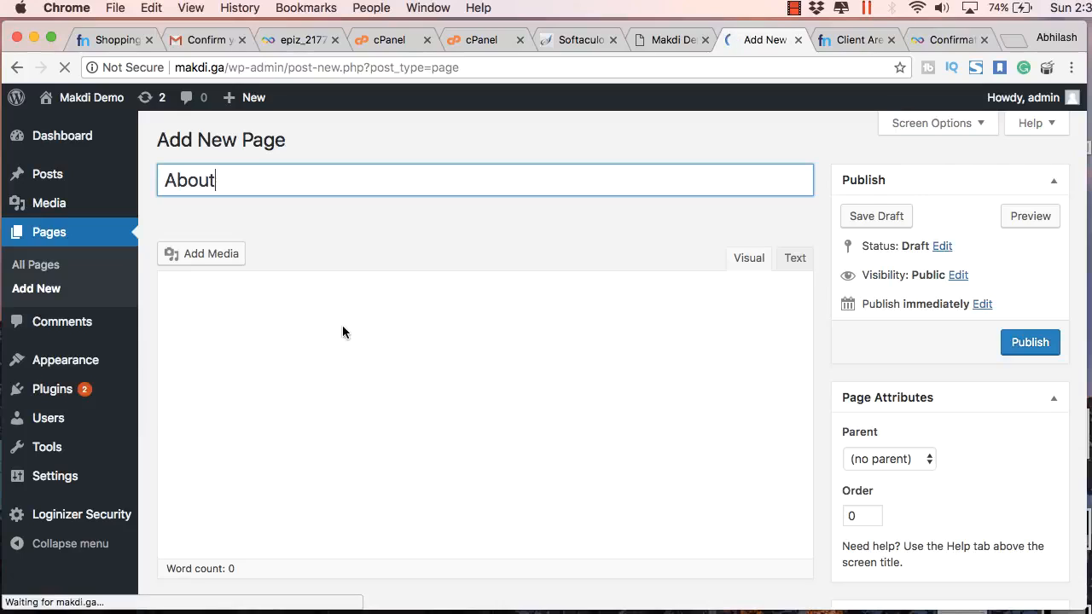
Fill the About body with repeated copies of 'Some content here for the about us page.'
{"action": "left_click", "coordinate": [343, 327]}
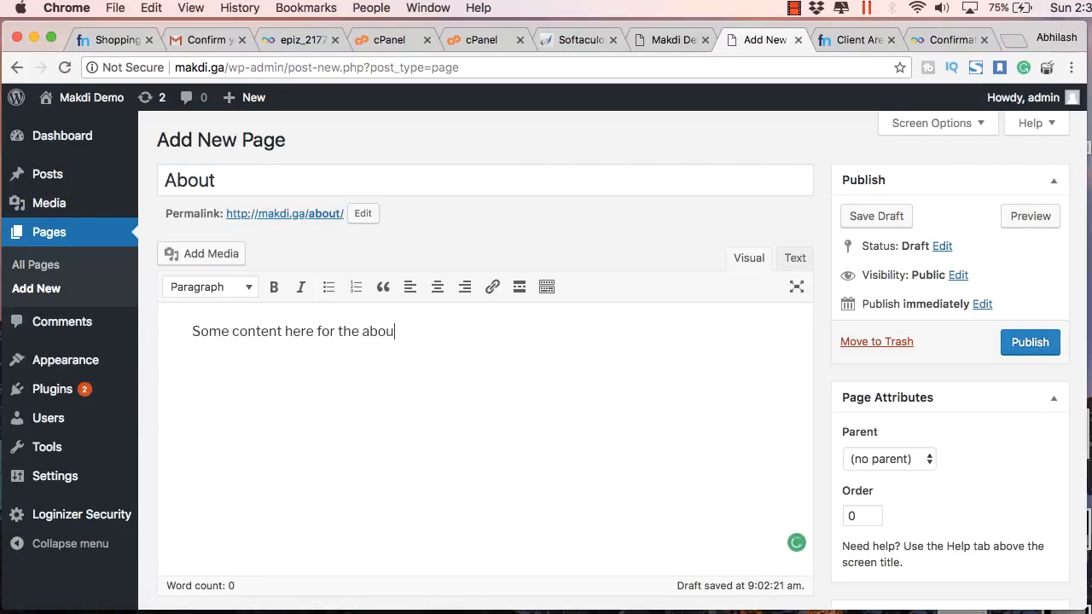
{"action": "left_click_drag", "start_coordinate": [336, 327], "coordinate": [194, 328]}
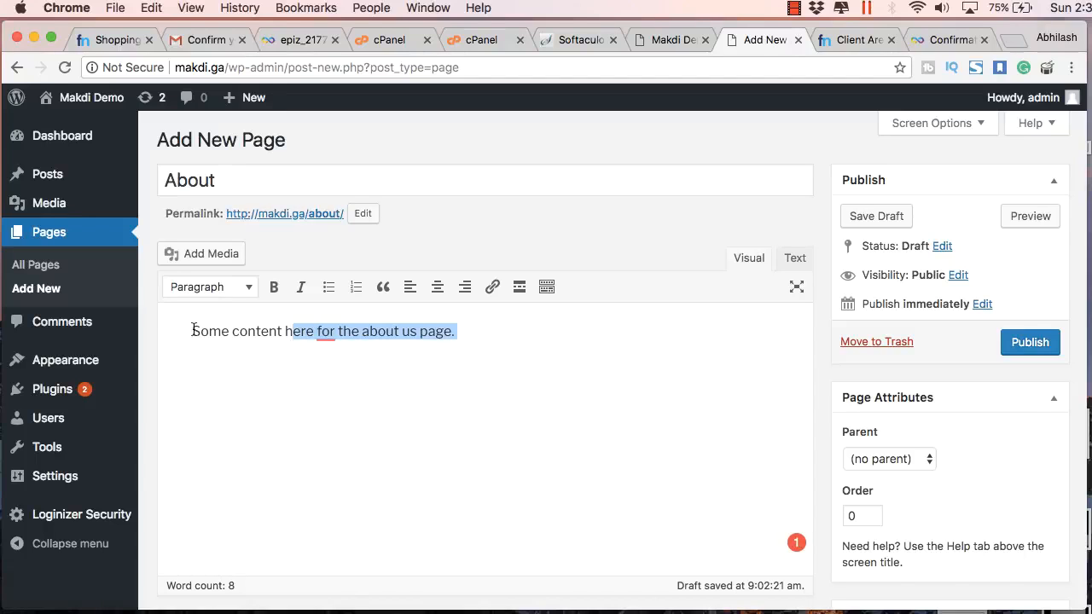
{"action": "key", "text": "super+c"}
{"action": "left_click", "coordinate": [493, 328]}
{"action": "key", "text": "super+v"}
{"action": "key", "text": "super+v"}
{"action": "key", "text": "super+v"}
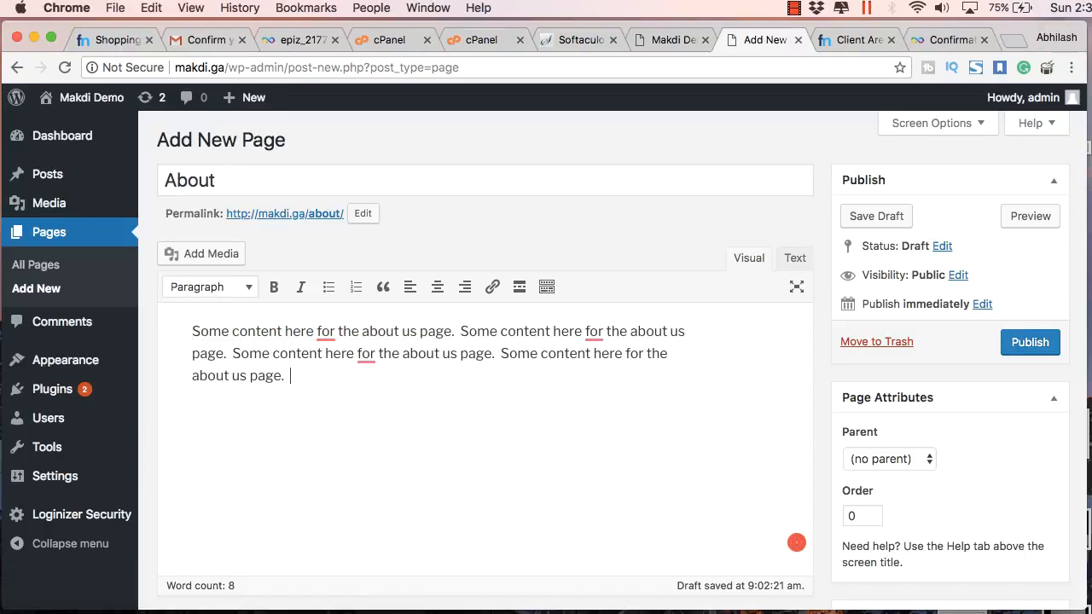
{"action": "type", "text": "v"}
{"action": "key", "text": "super+space"}
{"action": "left_click", "coordinate": [296, 376]}
{"action": "key", "text": "super+v"}
{"action": "key", "text": "super+v"}
{"action": "key", "text": "super+v"}
{"action": "key", "text": "super+v"}
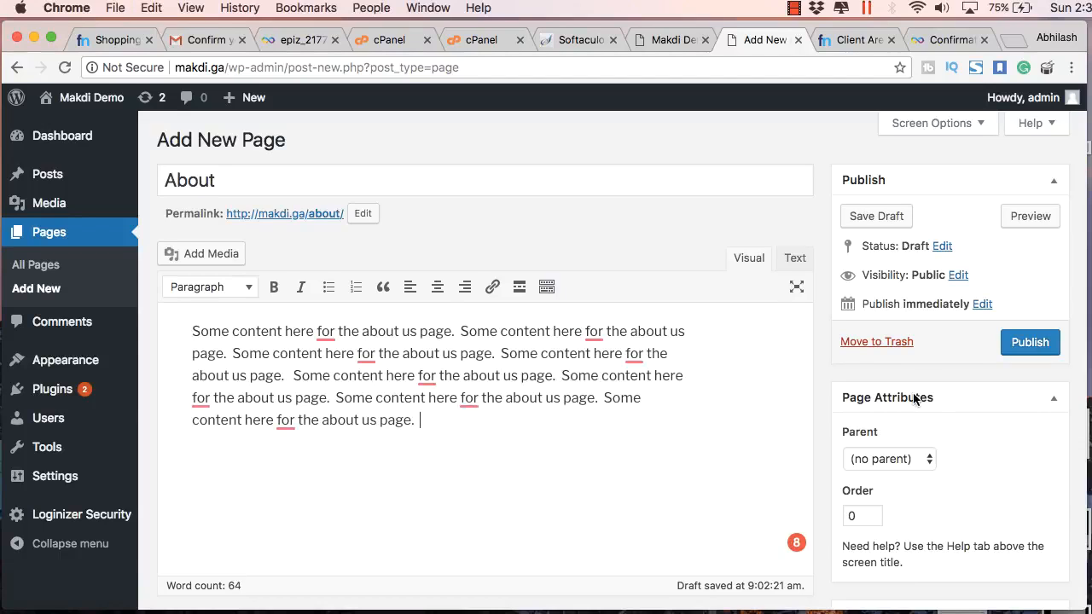
{"action": "scroll", "coordinate": [993, 288], "scroll_direction": "down", "scroll_amount": 2}
Publish the About page and add it to Main Menu after Sample Page
{"action": "left_click", "coordinate": [1020, 271]}
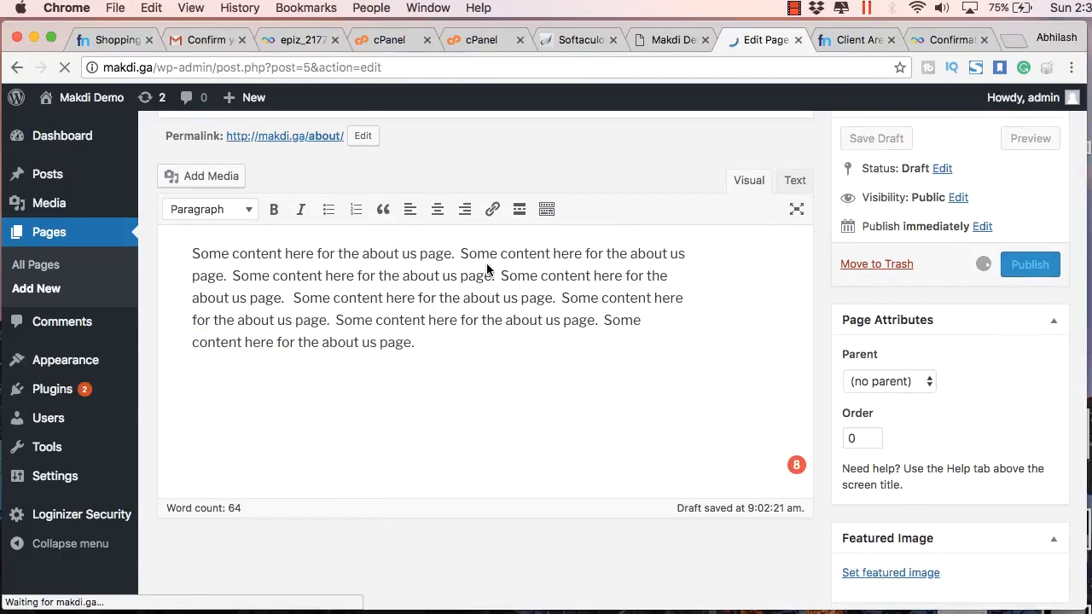
{"action": "mouse_move", "coordinate": [65, 360]}
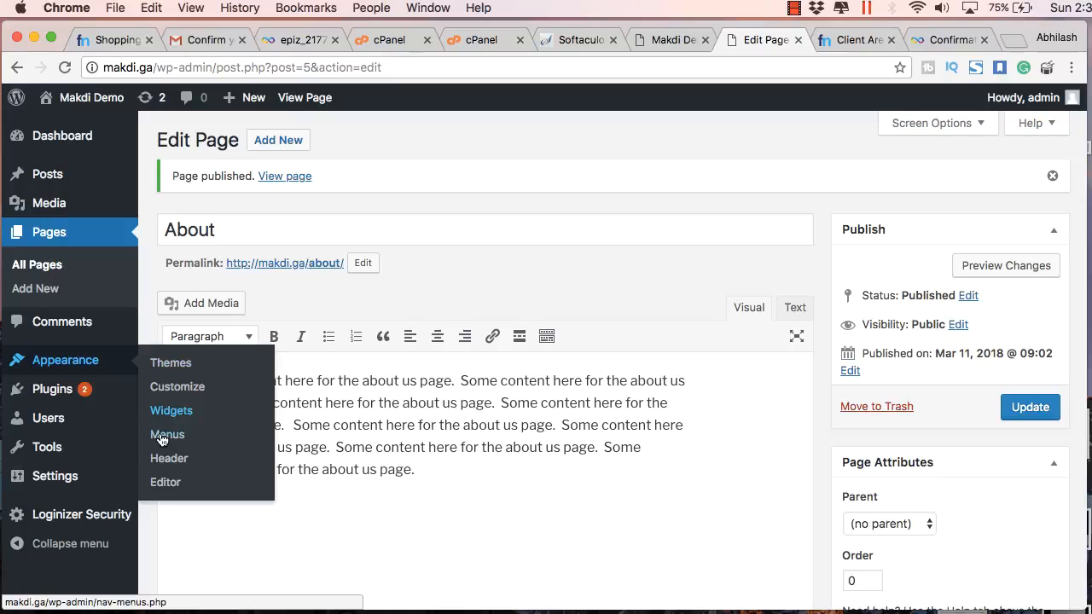
{"action": "left_click", "coordinate": [167, 434]}
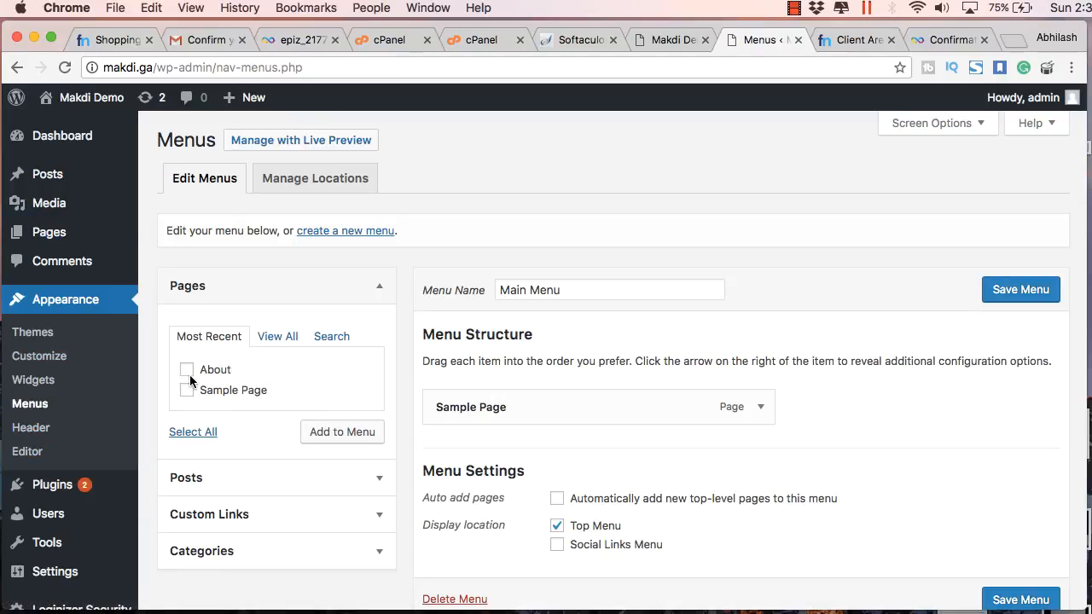
{"action": "left_click", "coordinate": [188, 372]}
{"action": "left_click", "coordinate": [342, 432]}
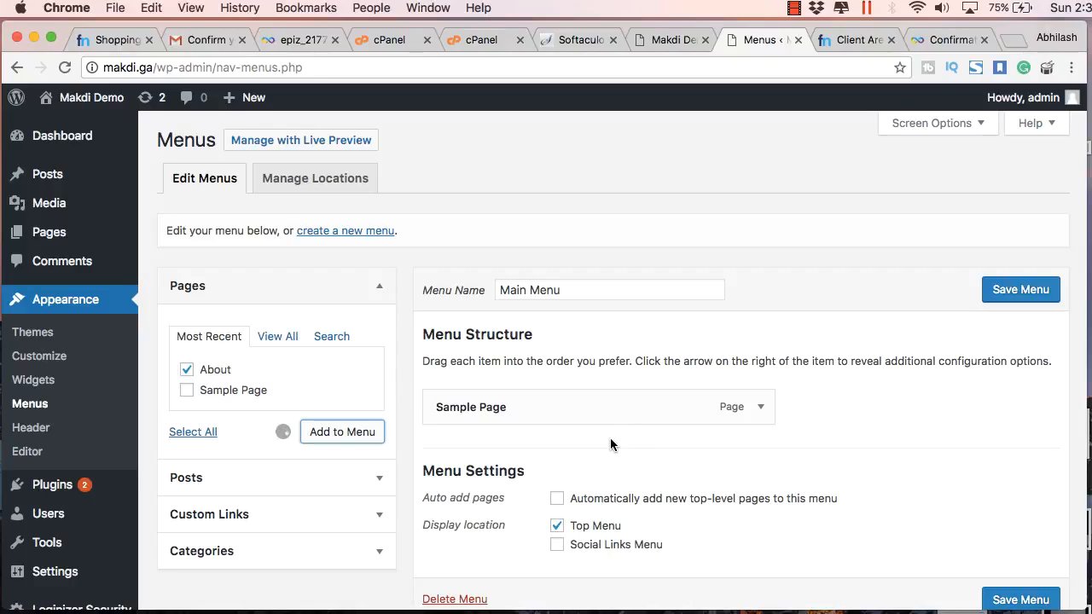
{"action": "left_click", "coordinate": [1031, 294]}
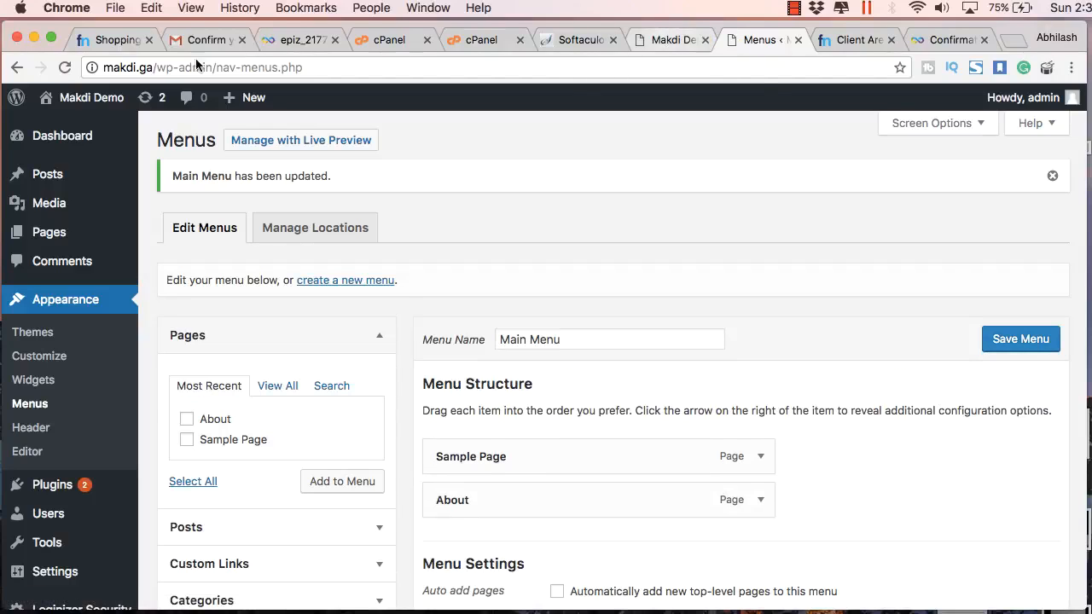
Reload the live site, open About from its navigation, then return to the menu admin
{"action": "left_click", "coordinate": [674, 39]}
{"action": "key", "text": "super+r"}
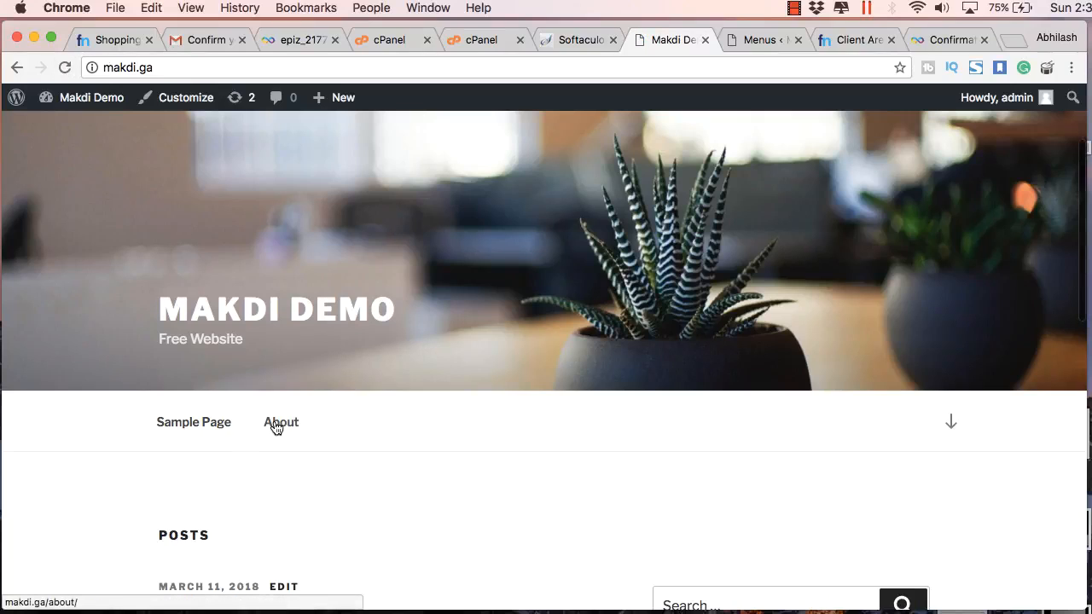
{"action": "left_click", "coordinate": [278, 425]}
{"action": "scroll", "coordinate": [503, 351], "scroll_direction": "down", "scroll_amount": 2}
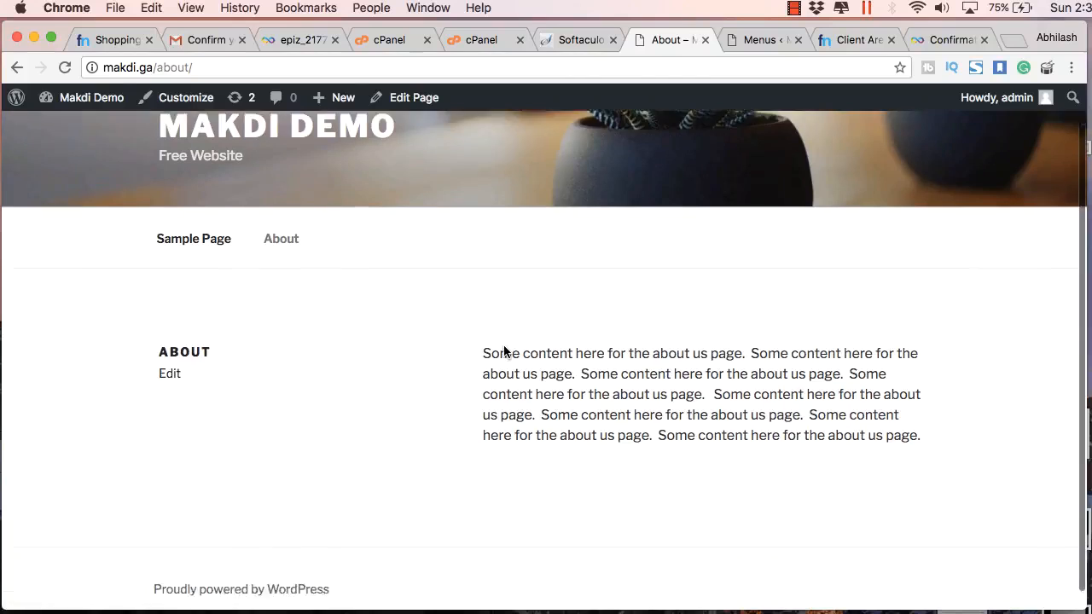
{"action": "scroll", "coordinate": [504, 349], "scroll_direction": "up", "scroll_amount": 2}
{"action": "scroll", "coordinate": [504, 349], "scroll_direction": "down", "scroll_amount": 2}
{"action": "scroll", "coordinate": [584, 103], "scroll_direction": "up", "scroll_amount": 2}
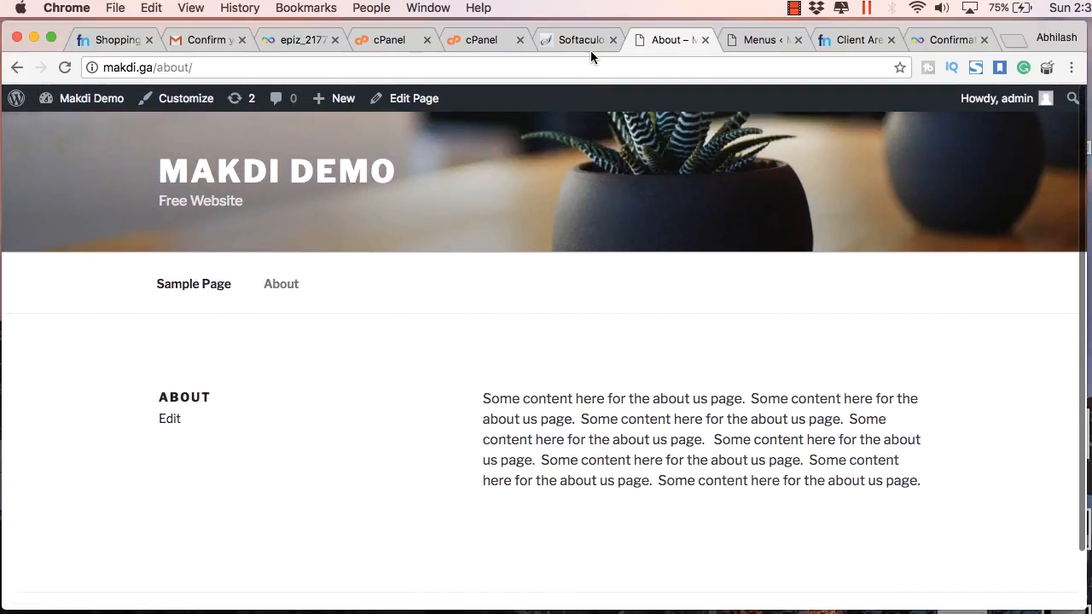
{"action": "left_click", "coordinate": [580, 39]}
{"action": "left_click", "coordinate": [663, 42]}
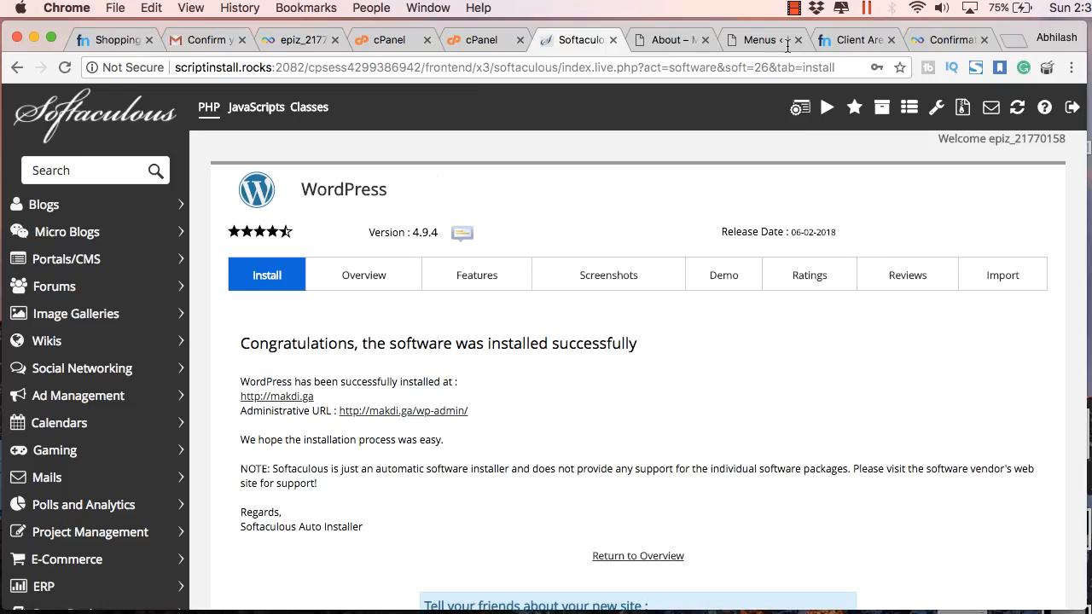
{"action": "left_click", "coordinate": [771, 40]}
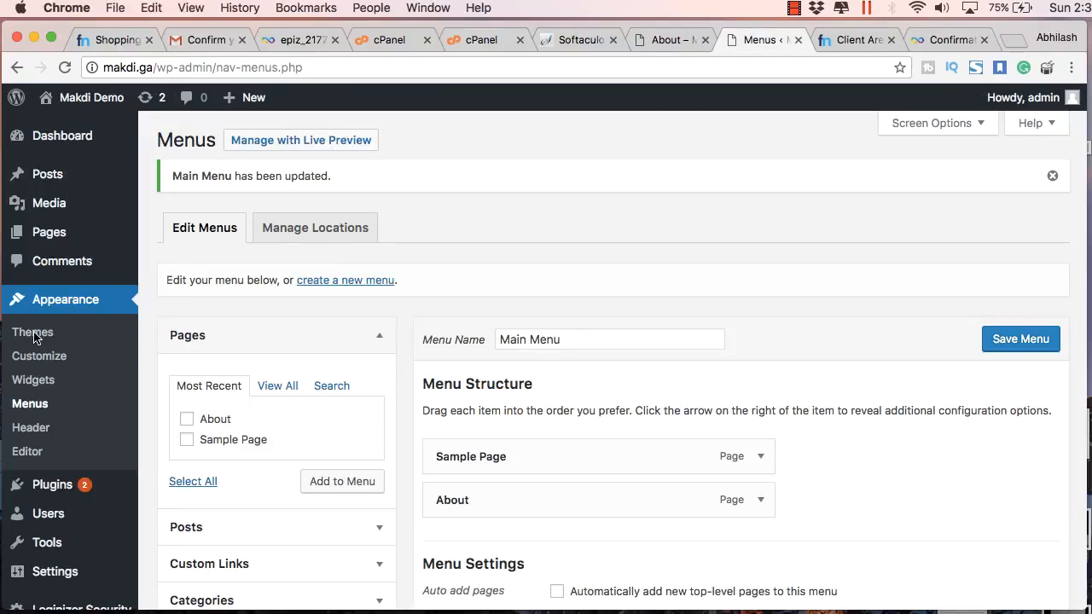
Activate the Twenty Sixteen theme and view the live site in it
{"action": "left_click", "coordinate": [132, 332]}
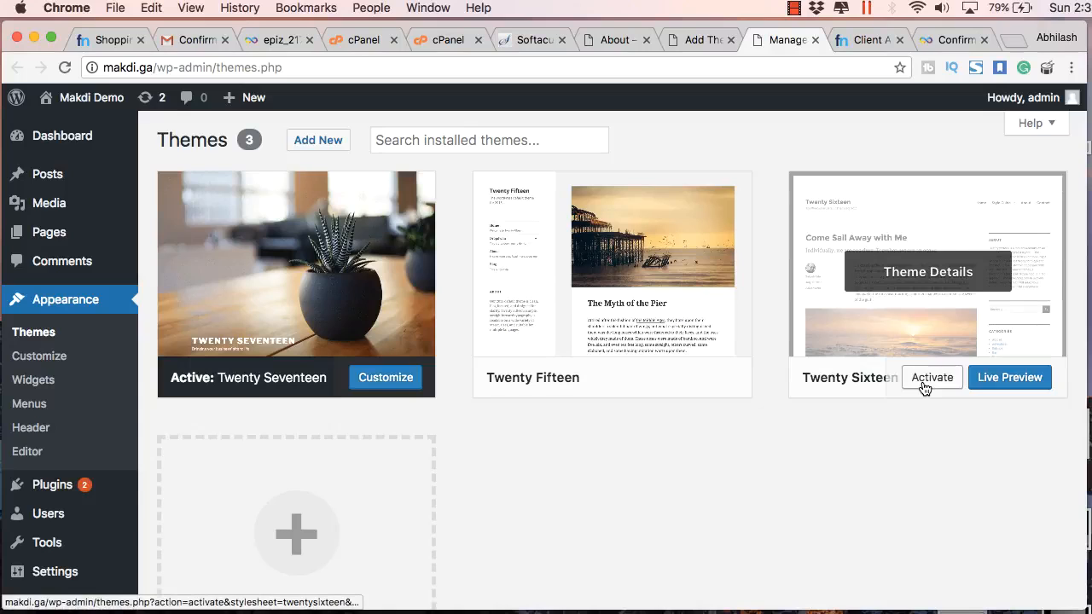
{"action": "left_click", "coordinate": [924, 379]}
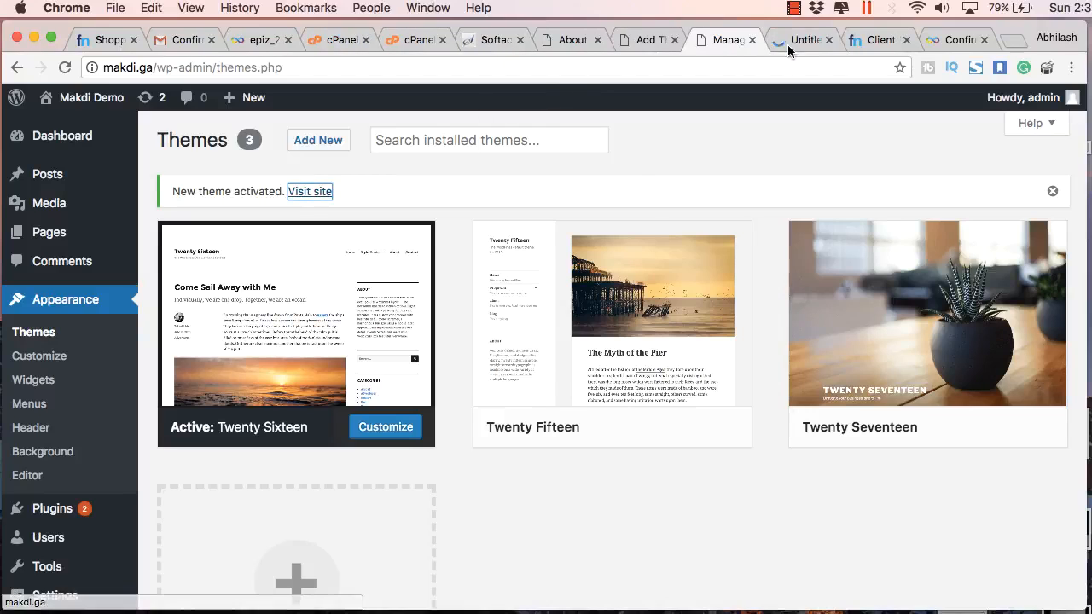
{"action": "left_click", "coordinate": [788, 41]}
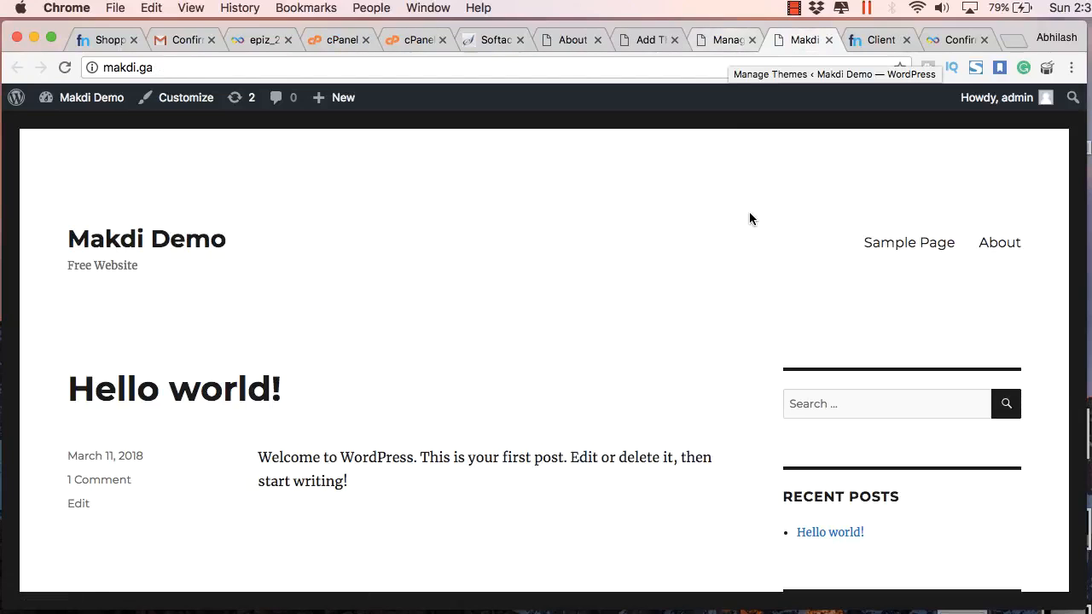
{"action": "scroll", "coordinate": [775, 311], "scroll_direction": "down", "scroll_amount": 3}
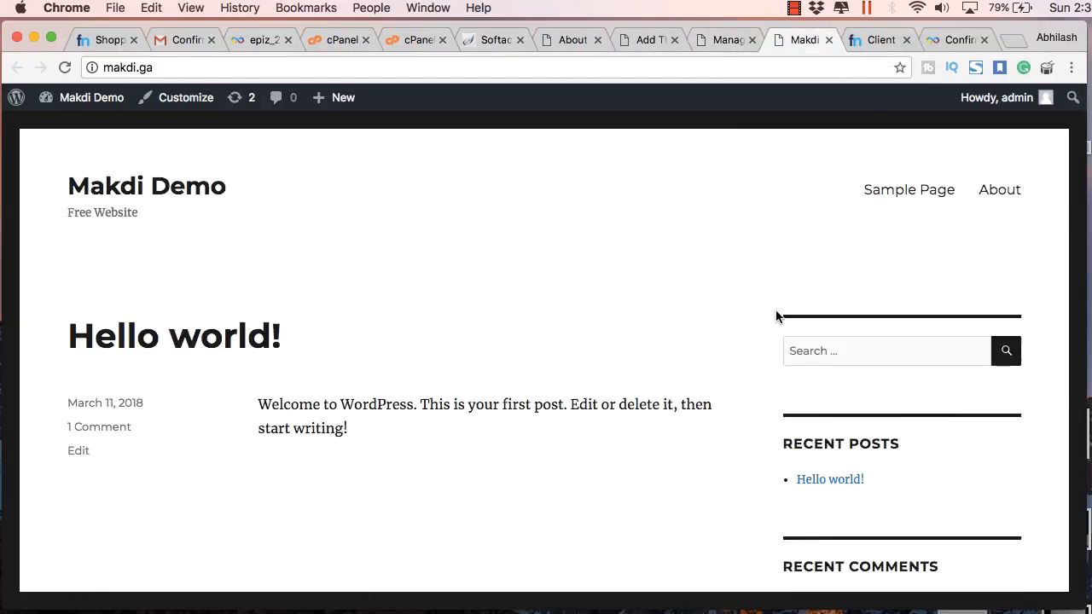
{"action": "scroll", "coordinate": [775, 311], "scroll_direction": "up", "scroll_amount": 2}
{"action": "scroll", "coordinate": [777, 311], "scroll_direction": "up", "scroll_amount": 1}
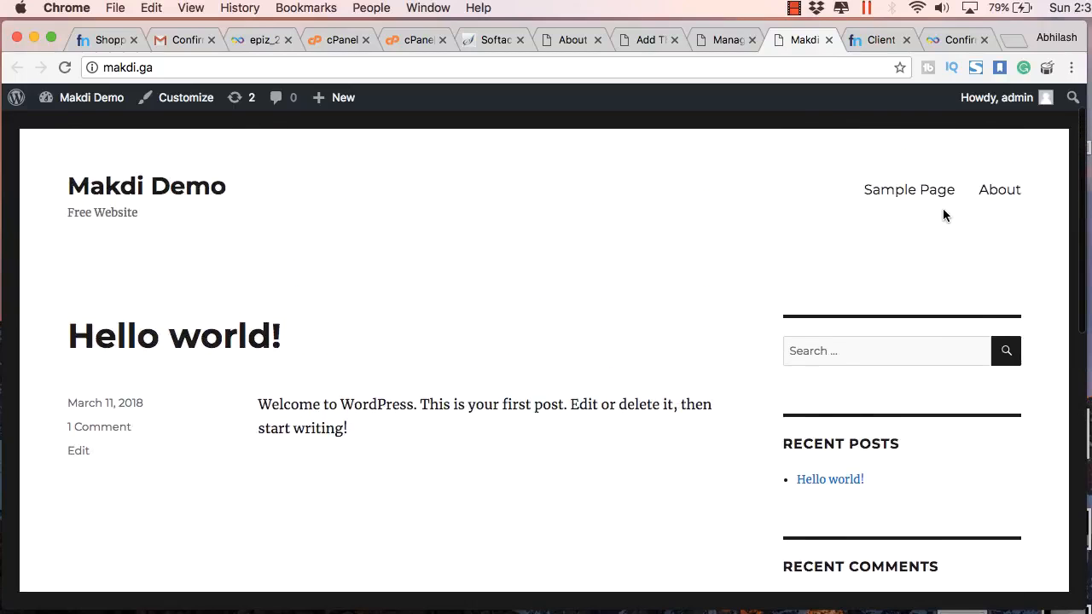
Check the About and Sample Page links in the new theme, then return to Themes
{"action": "left_click", "coordinate": [994, 205]}
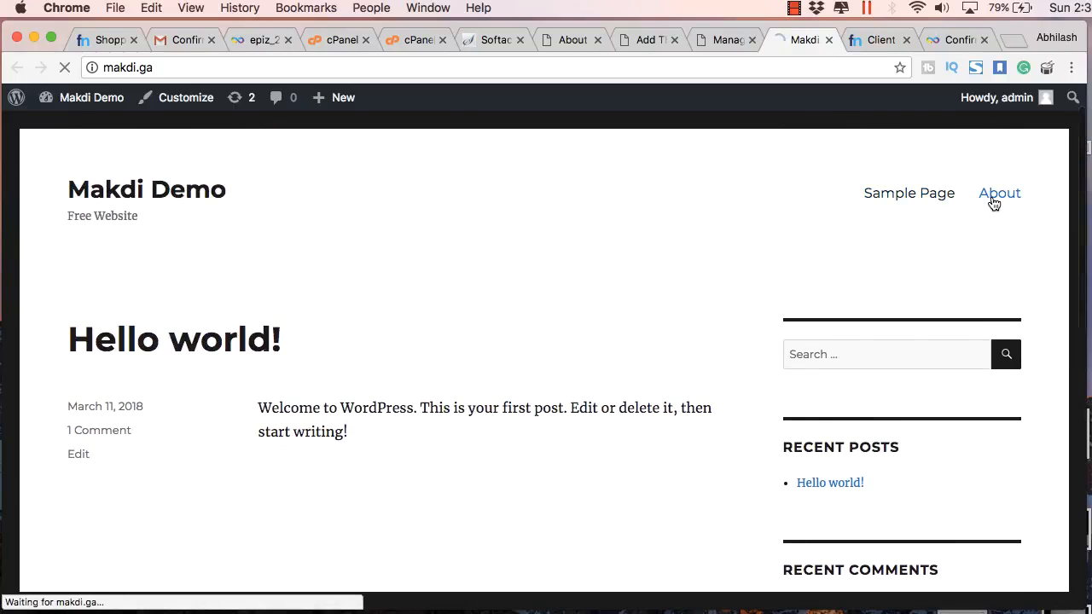
{"action": "left_click", "coordinate": [919, 245]}
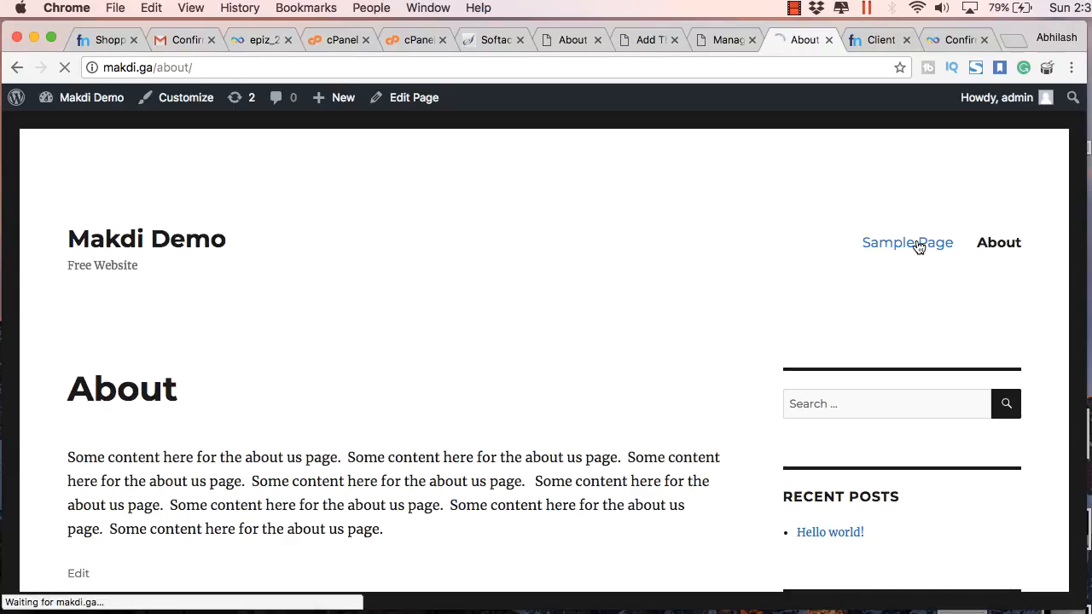
{"action": "scroll", "coordinate": [999, 226], "scroll_direction": "down", "scroll_amount": 1}
{"action": "scroll", "coordinate": [1000, 225], "scroll_direction": "up", "scroll_amount": 1}
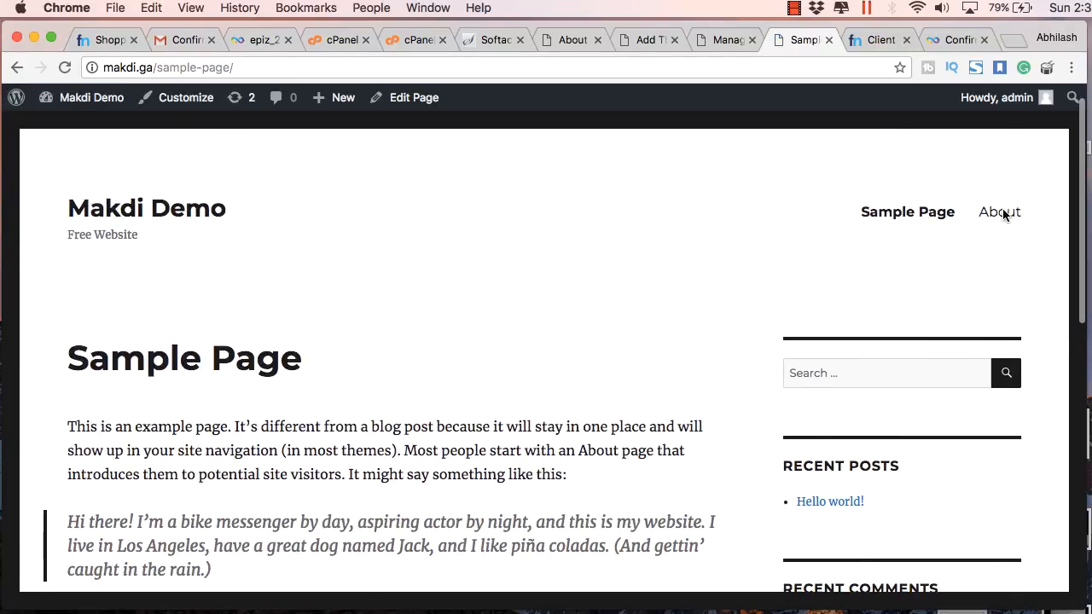
{"action": "left_click", "coordinate": [999, 212]}
{"action": "left_click", "coordinate": [727, 39]}
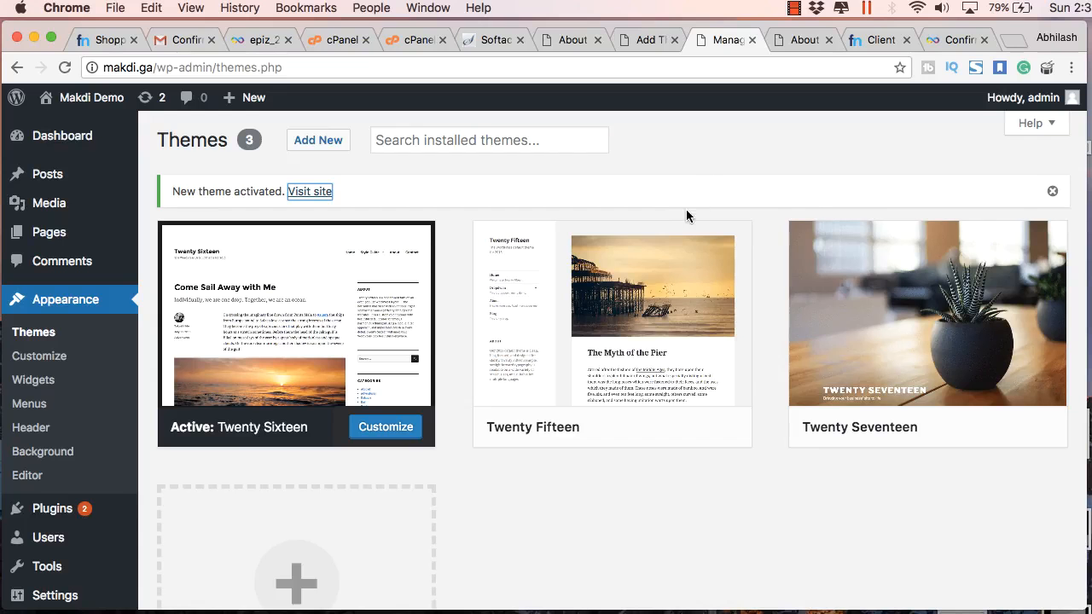
Activate Twenty Fifteen, preview the About page in it, then go to Add New themes
{"action": "left_click", "coordinate": [663, 300]}
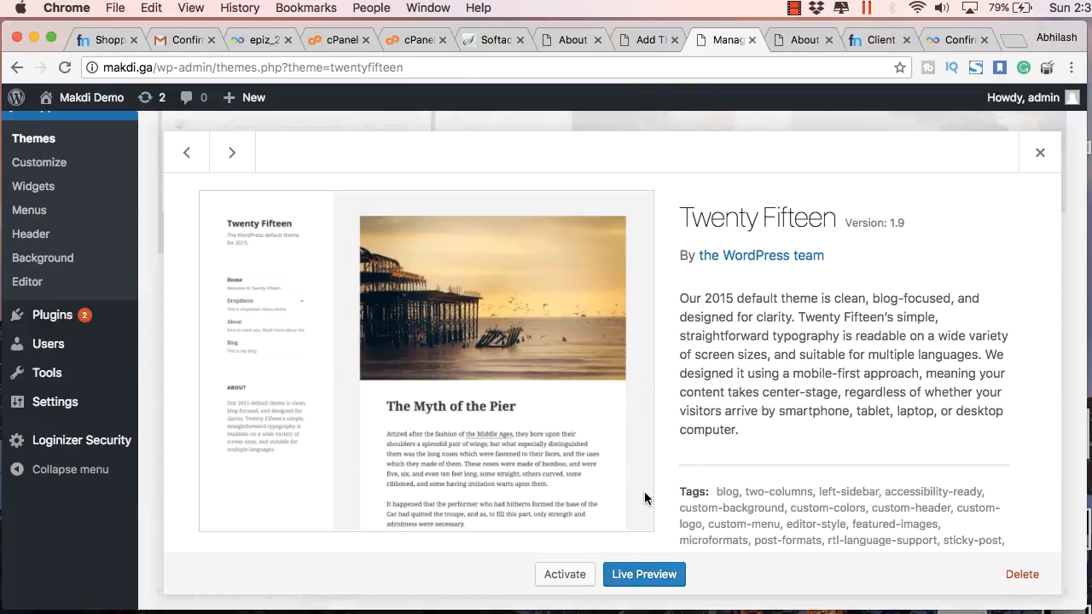
{"action": "left_click", "coordinate": [565, 574]}
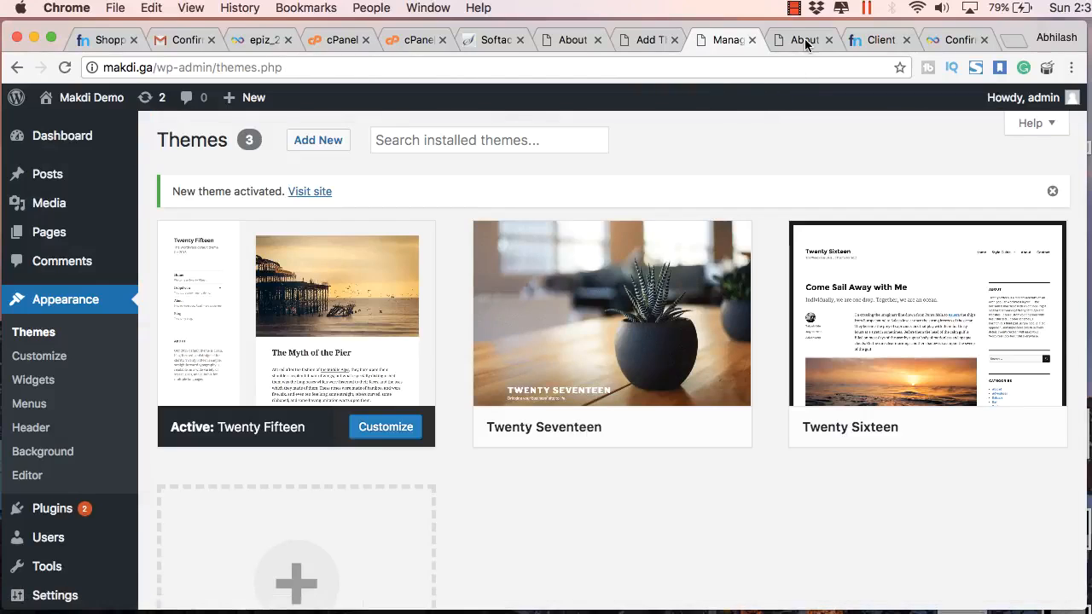
{"action": "left_click", "coordinate": [805, 40]}
{"action": "left_click", "coordinate": [66, 68]}
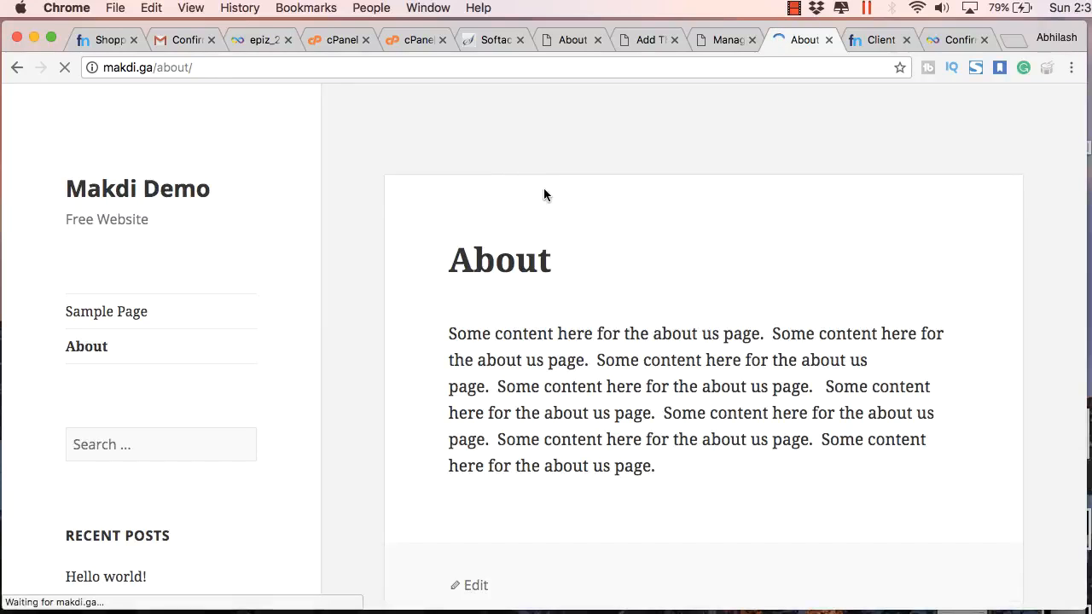
{"action": "scroll", "coordinate": [571, 239], "scroll_direction": "down", "scroll_amount": 10}
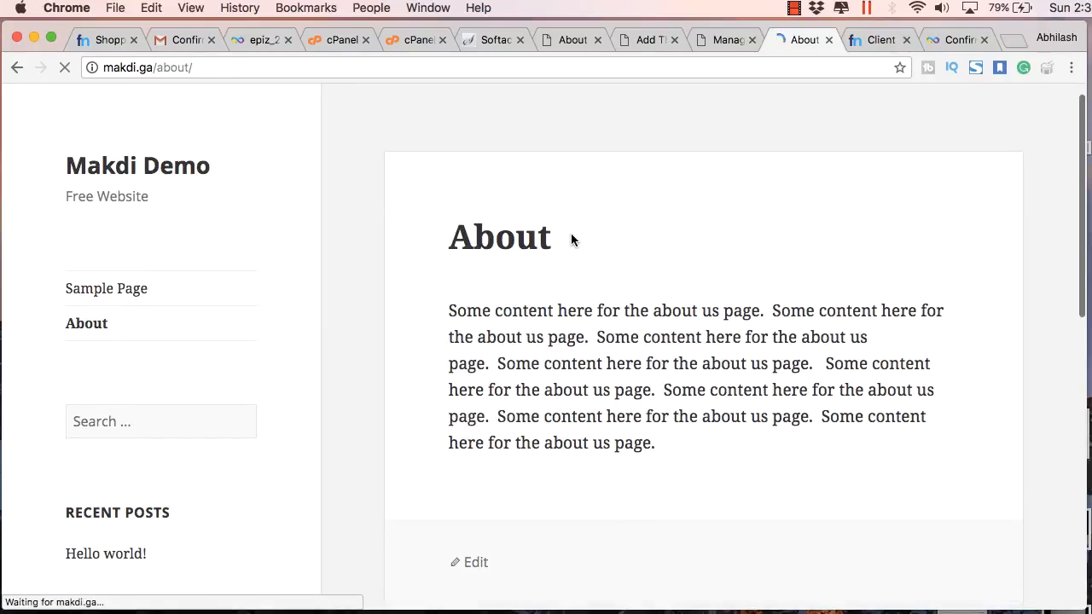
{"action": "scroll", "coordinate": [571, 239], "scroll_direction": "up", "scroll_amount": 10}
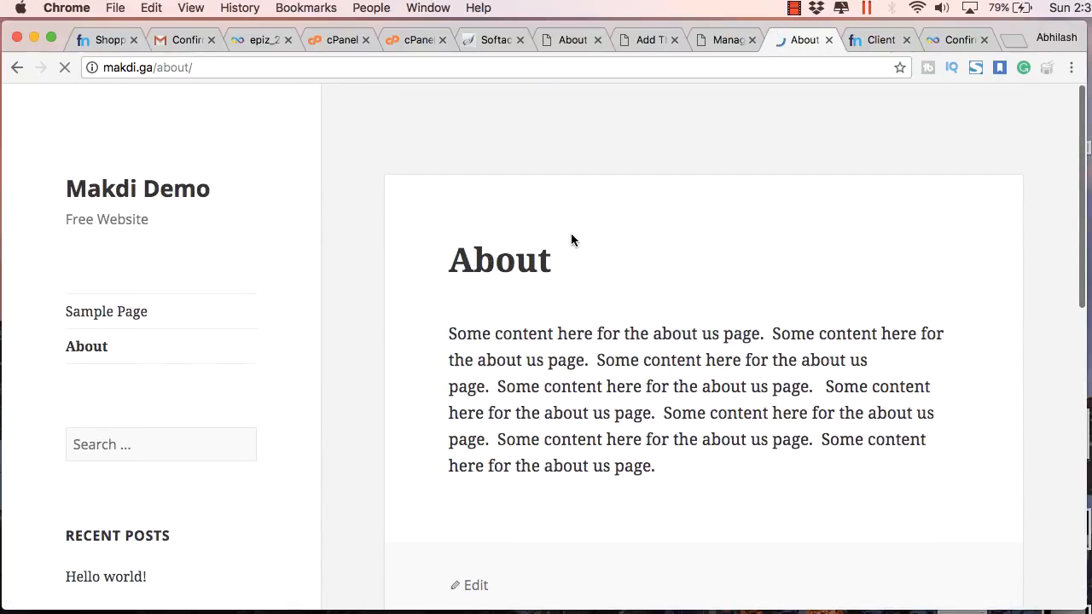
{"action": "scroll", "coordinate": [572, 240], "scroll_direction": "down", "scroll_amount": 10}
{"action": "scroll", "coordinate": [572, 239], "scroll_direction": "up", "scroll_amount": 10}
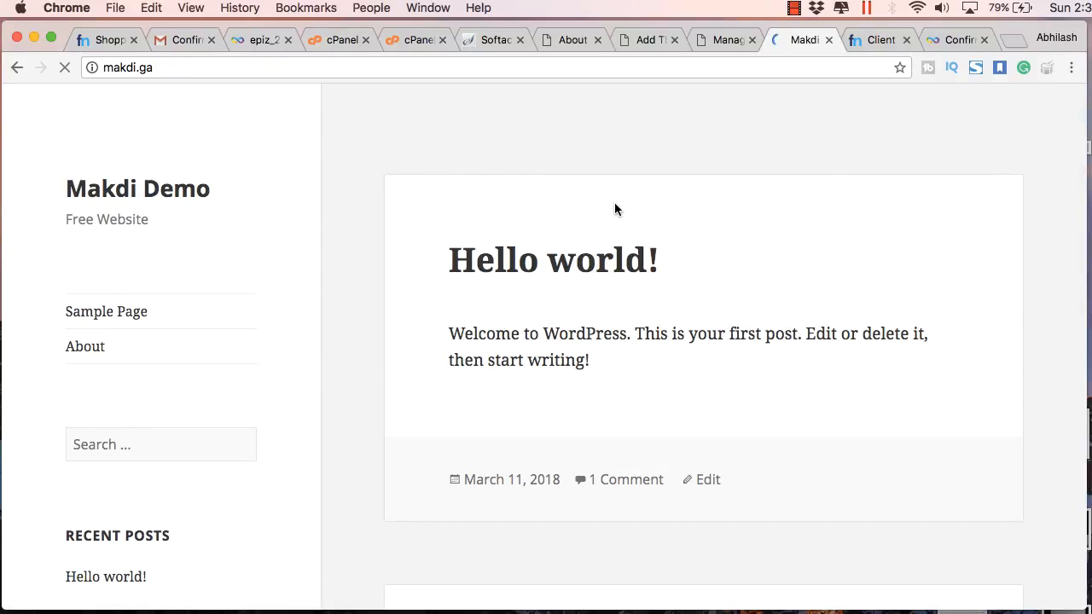
{"action": "left_click", "coordinate": [698, 41]}
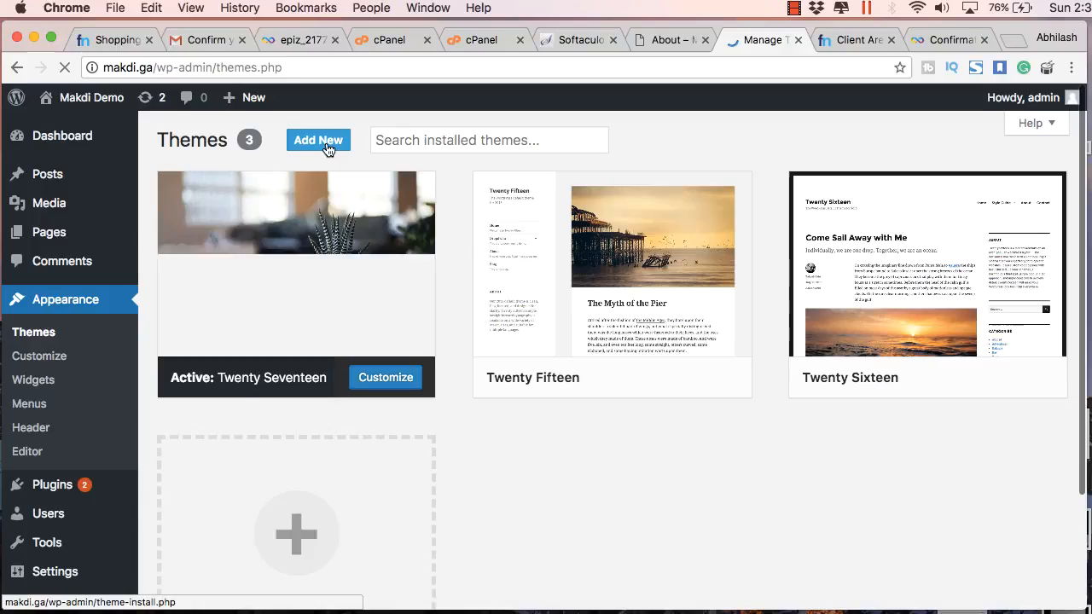
{"action": "left_click", "coordinate": [327, 147]}
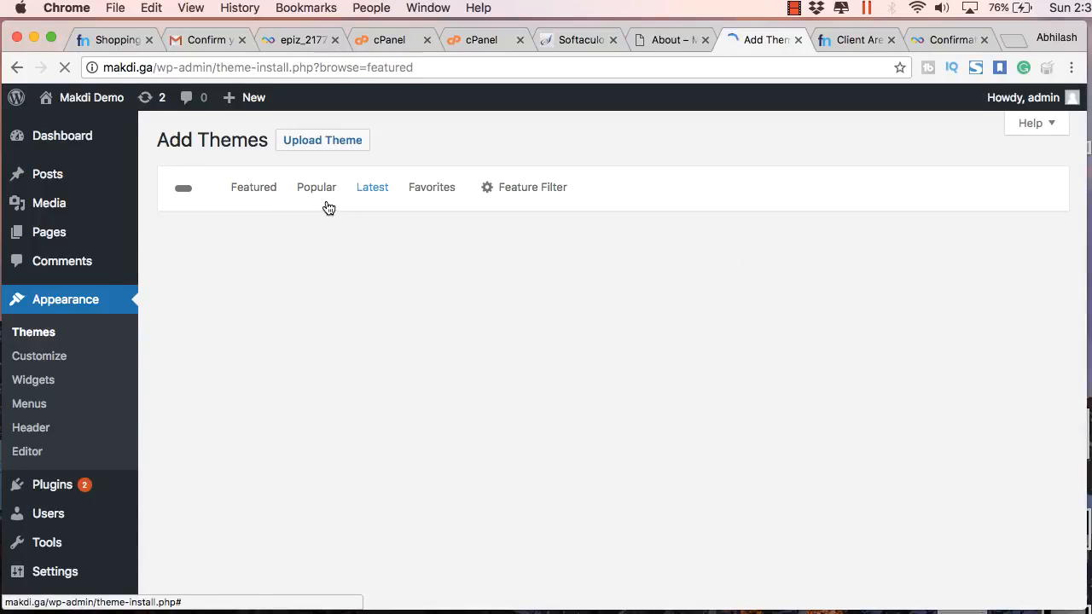
Filter the theme catalogue to Popular and browse the results
{"action": "left_click", "coordinate": [328, 198]}
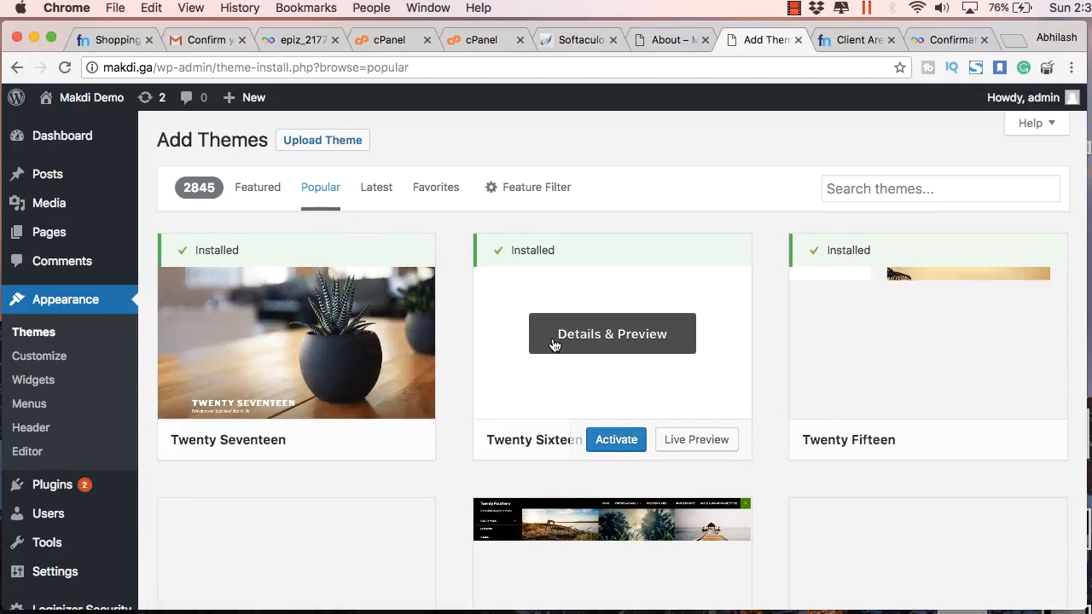
{"action": "scroll", "coordinate": [555, 347], "scroll_direction": "down", "scroll_amount": 3}
{"action": "scroll", "coordinate": [403, 274], "scroll_direction": "up", "scroll_amount": 1}
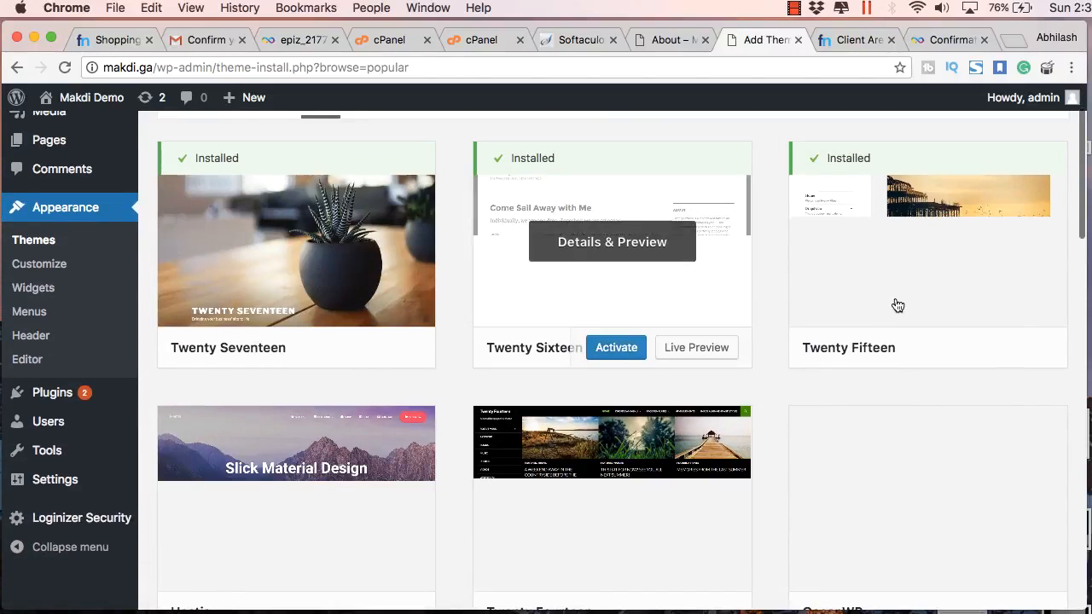
{"action": "scroll", "coordinate": [878, 317], "scroll_direction": "down", "scroll_amount": 4}
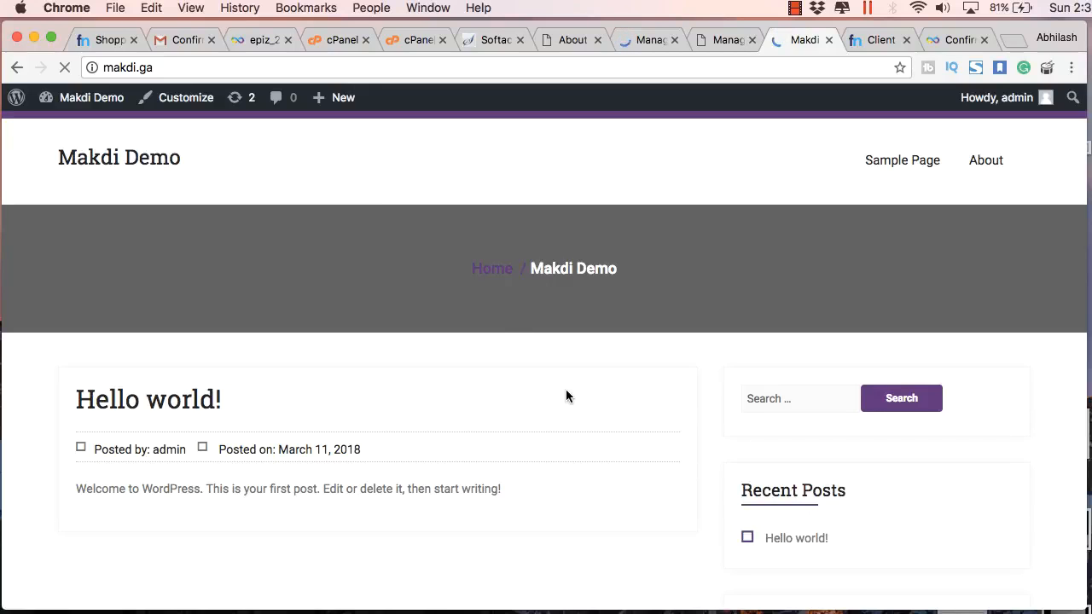
{"action": "scroll", "coordinate": [566, 397], "scroll_direction": "down", "scroll_amount": 10}
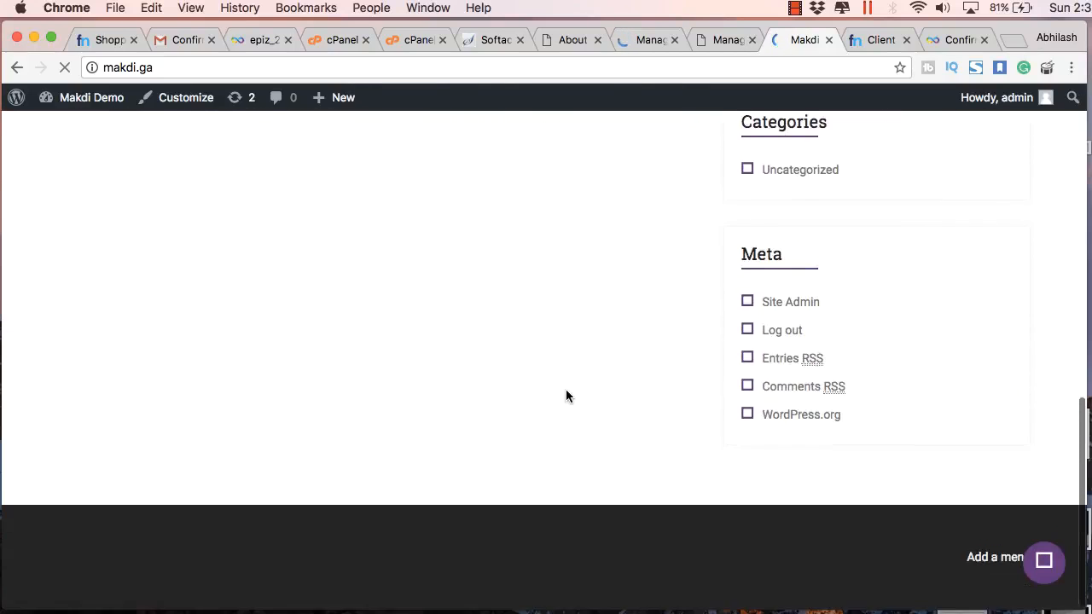
{"action": "scroll", "coordinate": [565, 390], "scroll_direction": "up", "scroll_amount": 15}
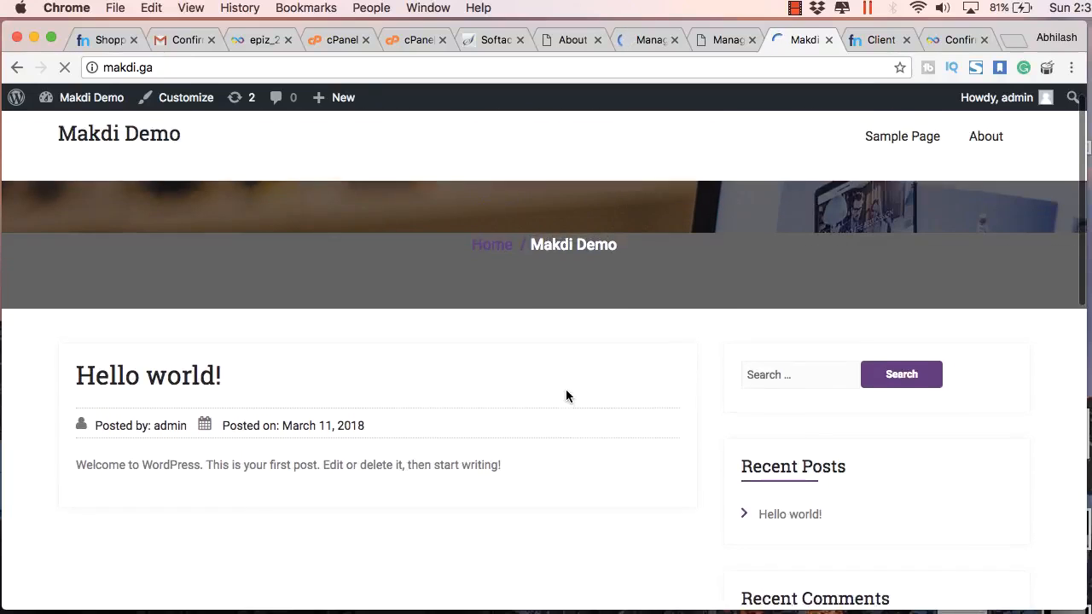
{"action": "scroll", "coordinate": [566, 389], "scroll_direction": "up", "scroll_amount": 1}
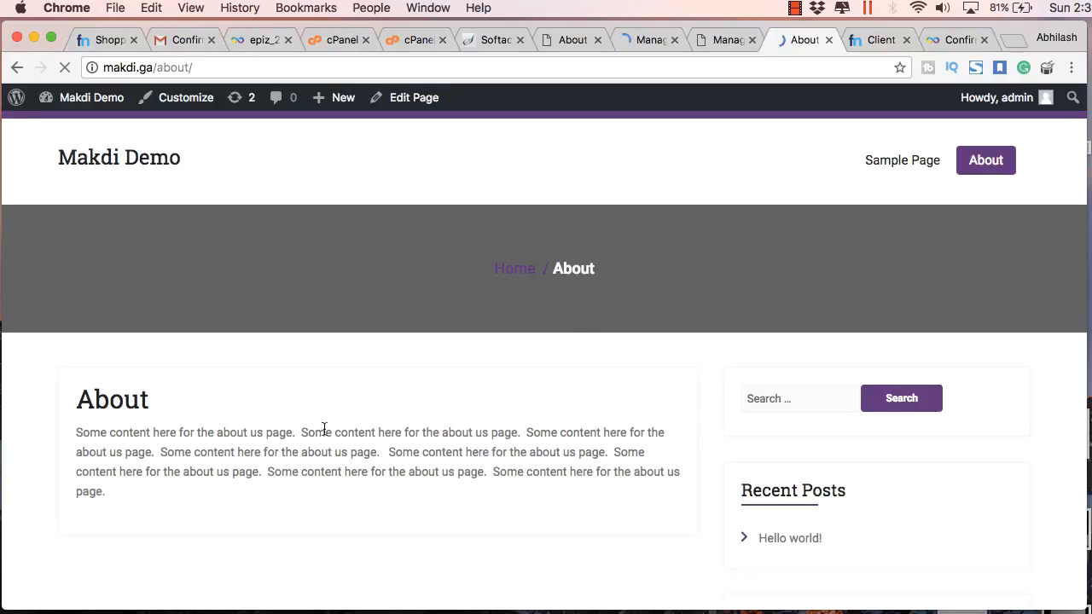
{"action": "scroll", "coordinate": [317, 433], "scroll_direction": "down", "scroll_amount": 5}
{"action": "scroll", "coordinate": [317, 433], "scroll_direction": "up", "scroll_amount": 5}
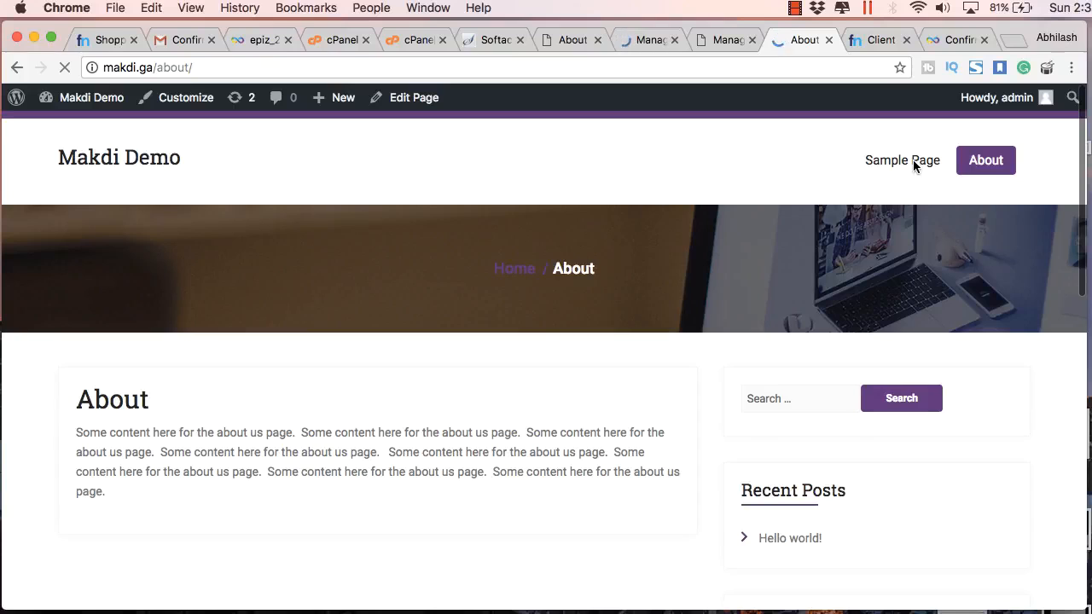
{"action": "left_click", "coordinate": [915, 167]}
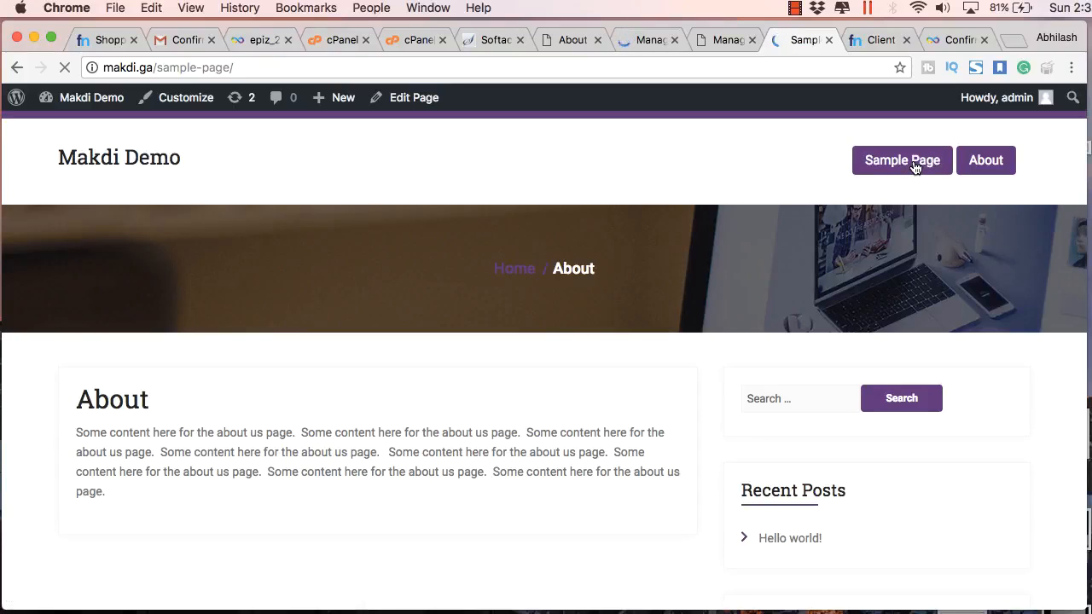
{"action": "scroll", "coordinate": [879, 273], "scroll_direction": "down", "scroll_amount": 6}
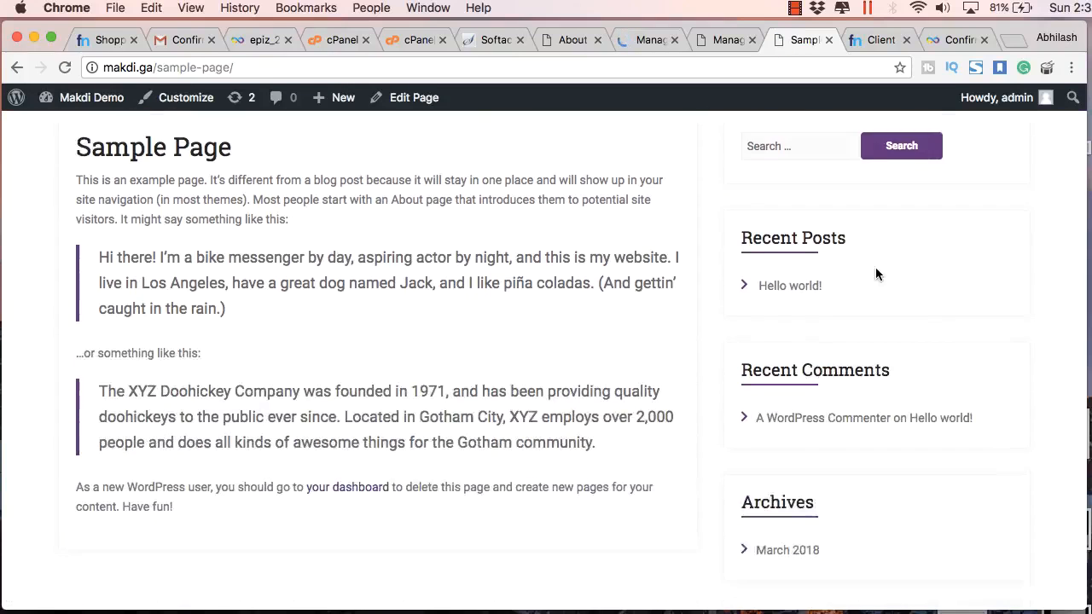
{"action": "scroll", "coordinate": [668, 198], "scroll_direction": "up", "scroll_amount": 5}
{"action": "scroll", "coordinate": [668, 198], "scroll_direction": "up", "scroll_amount": 2}
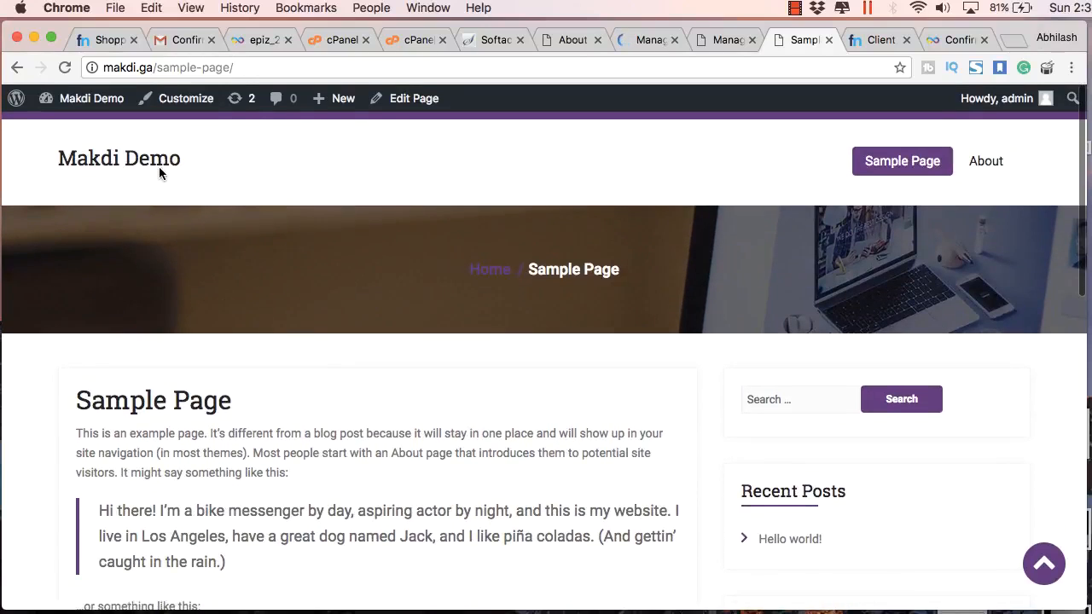
{"action": "left_click", "coordinate": [126, 159]}
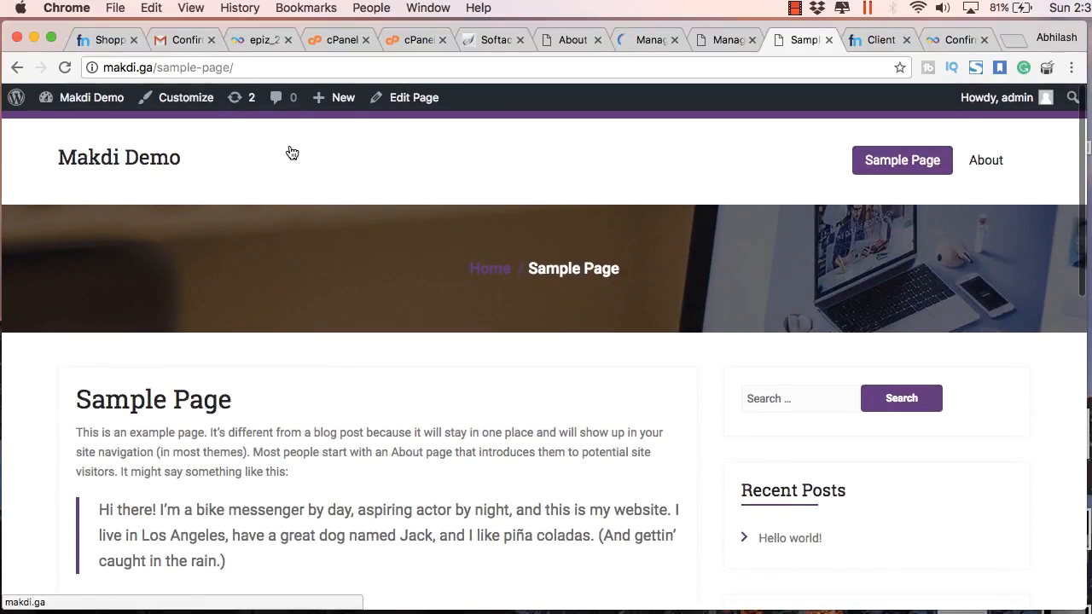
Return to the Themes admin page and log out of the admin account from the toolbar
{"action": "left_click", "coordinate": [714, 36]}
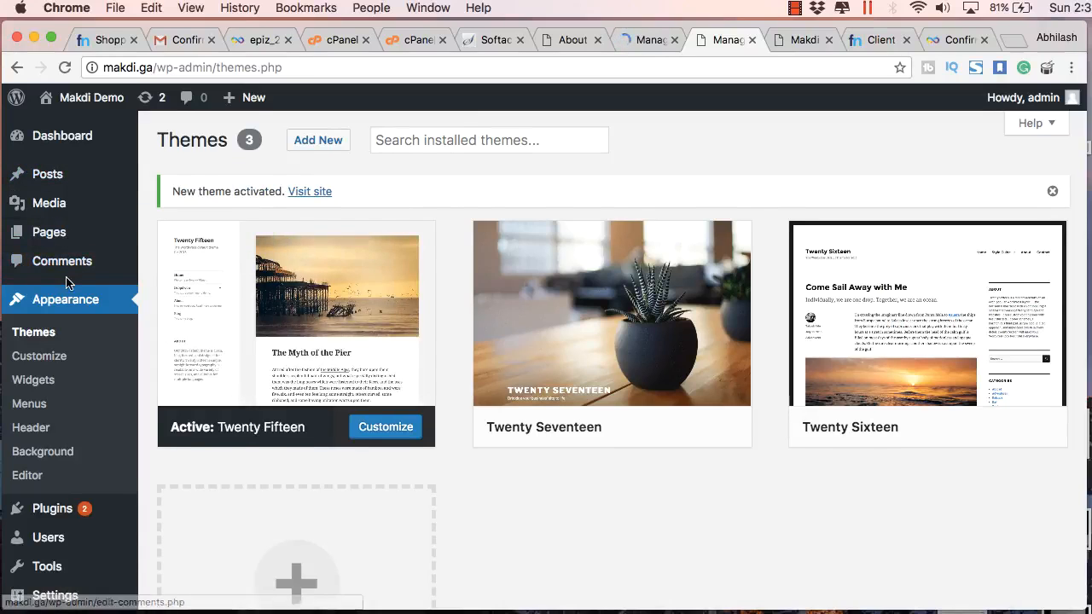
{"action": "scroll", "coordinate": [68, 282], "scroll_direction": "down", "scroll_amount": 3}
{"action": "scroll", "coordinate": [68, 288], "scroll_direction": "up", "scroll_amount": 3}
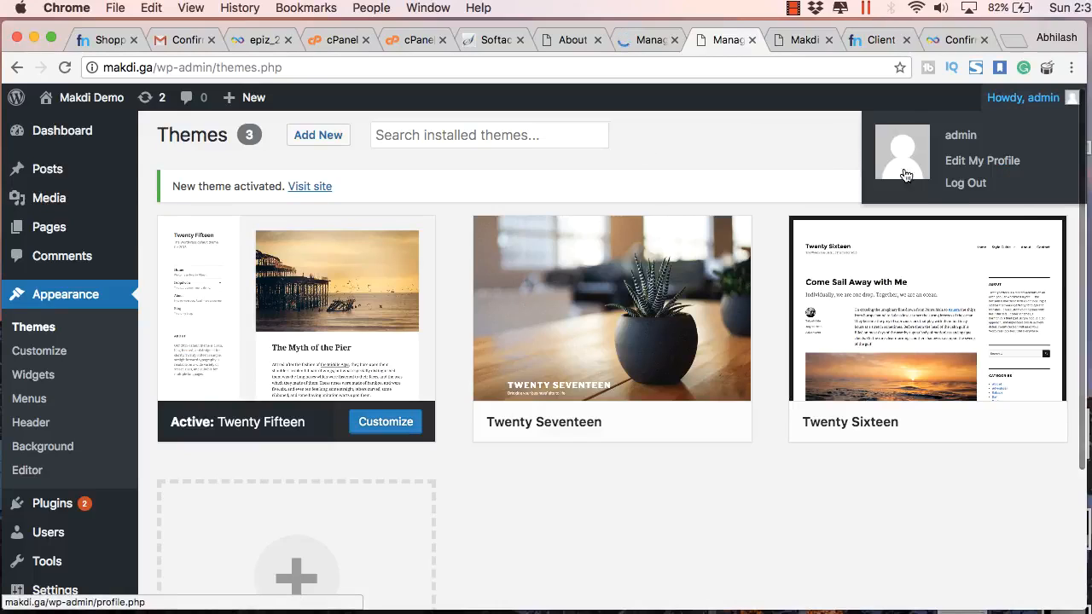
{"action": "mouse_move", "coordinate": [1000, 102]}
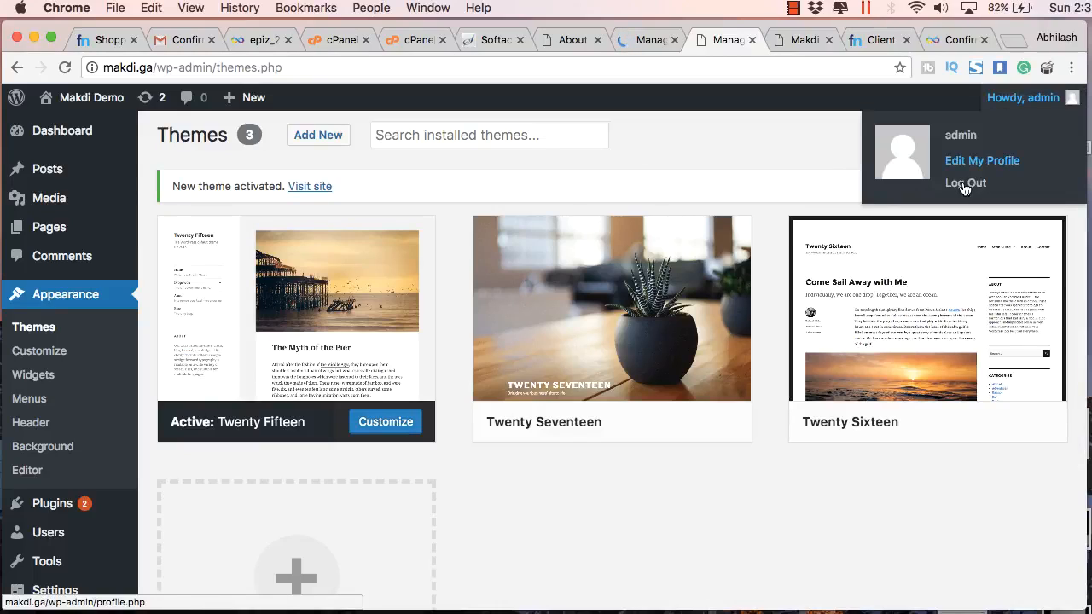
{"action": "left_click", "coordinate": [965, 184]}
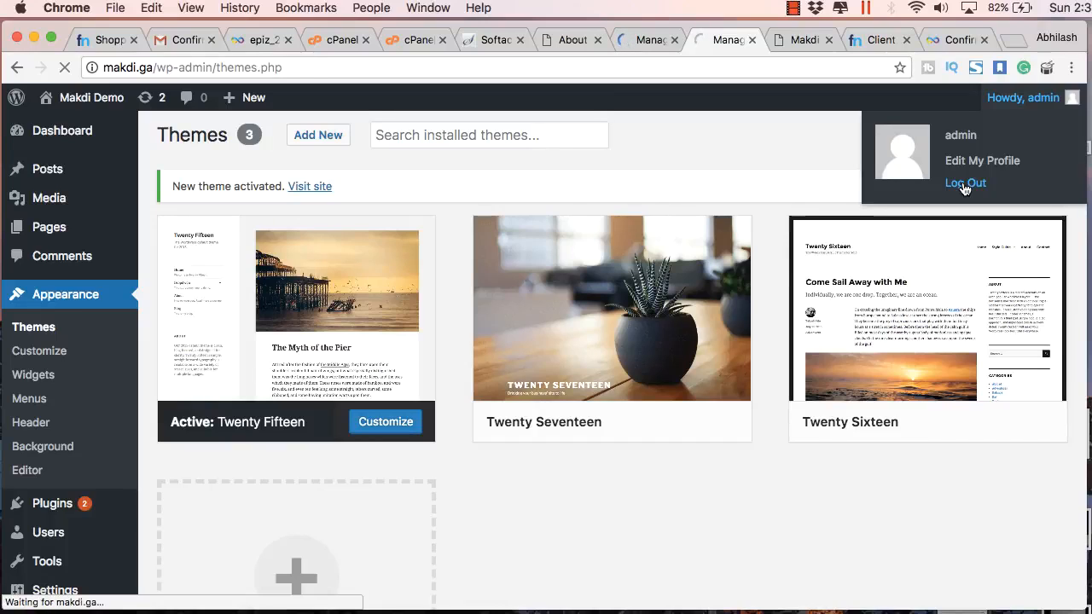